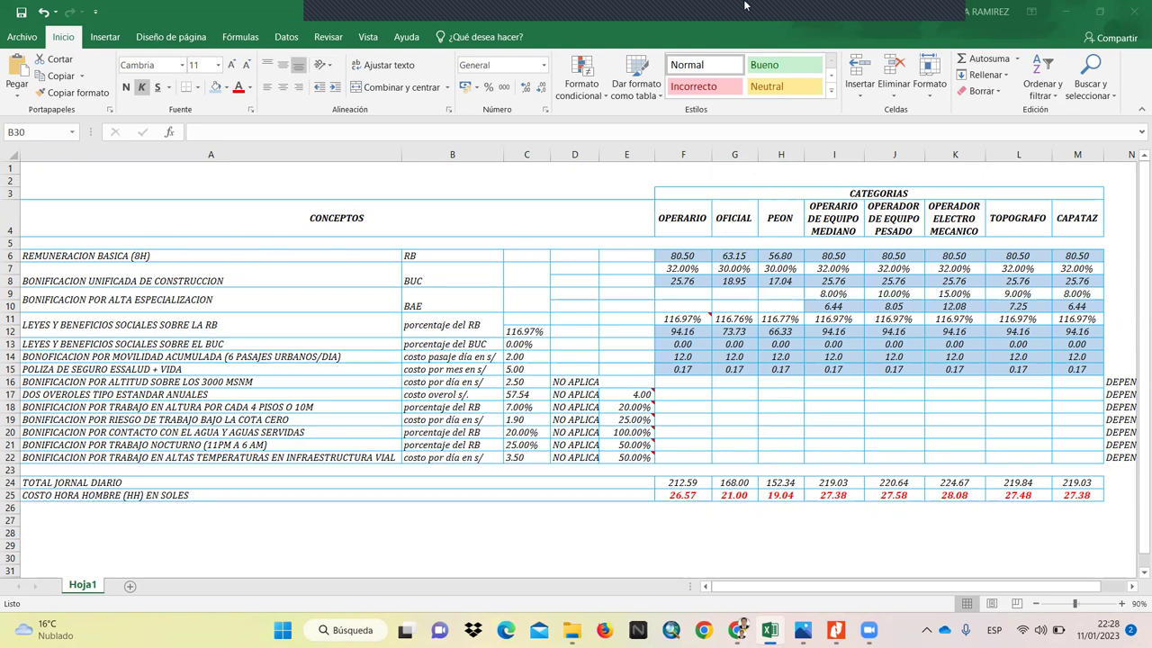
{"action": "left_click", "coordinate": [820, 18]}
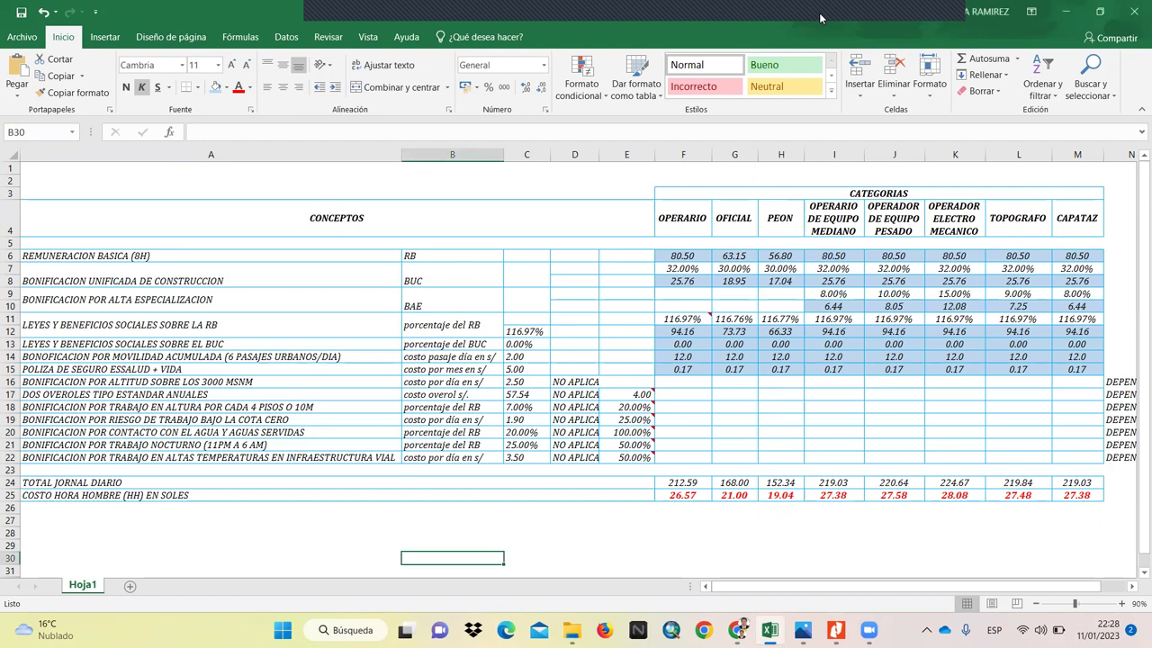
{"action": "left_click_drag", "start_coordinate": [820, 17], "coordinate": [959, 56]}
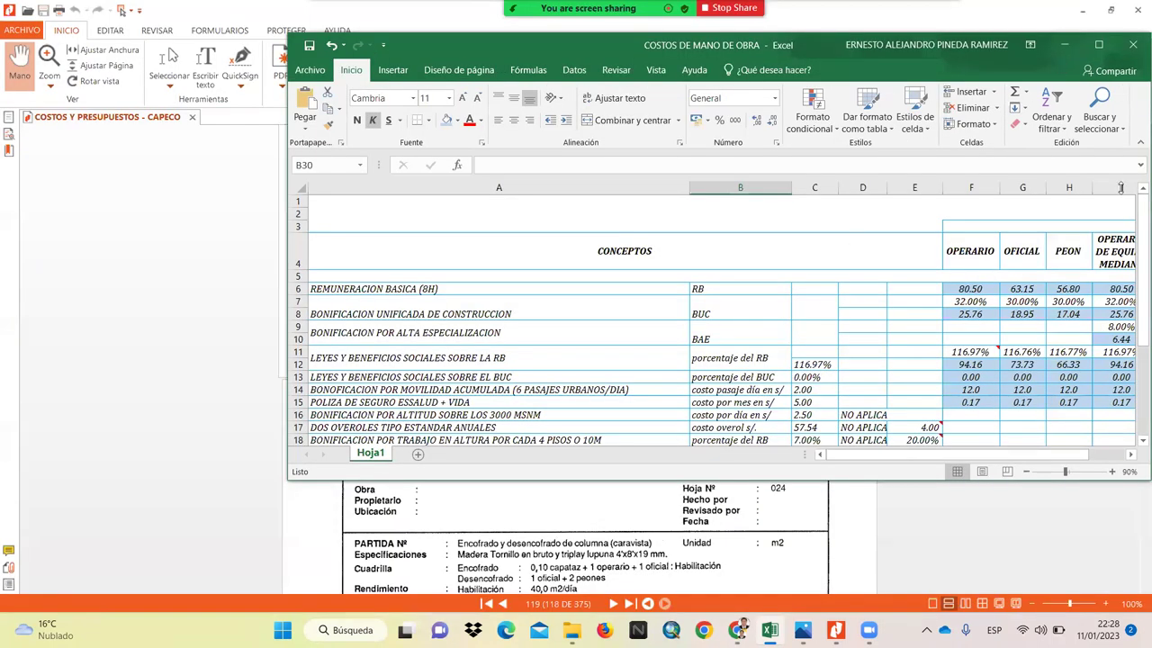
{"action": "left_click", "coordinate": [1099, 47]}
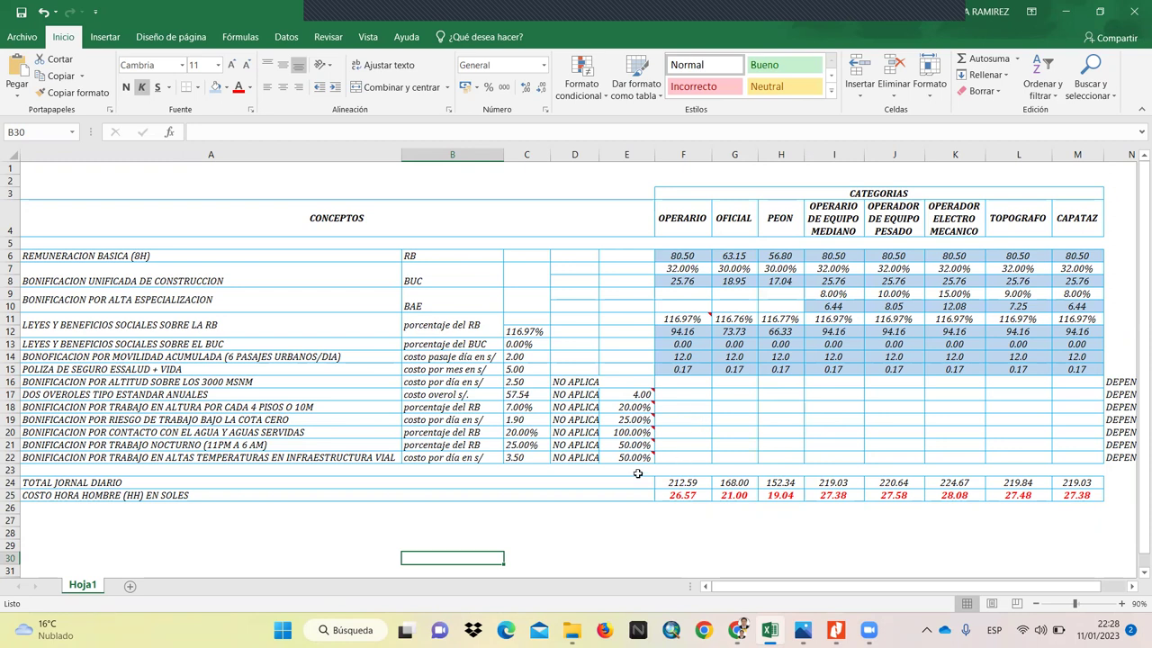
{"action": "mouse_move", "coordinate": [620, 457]}
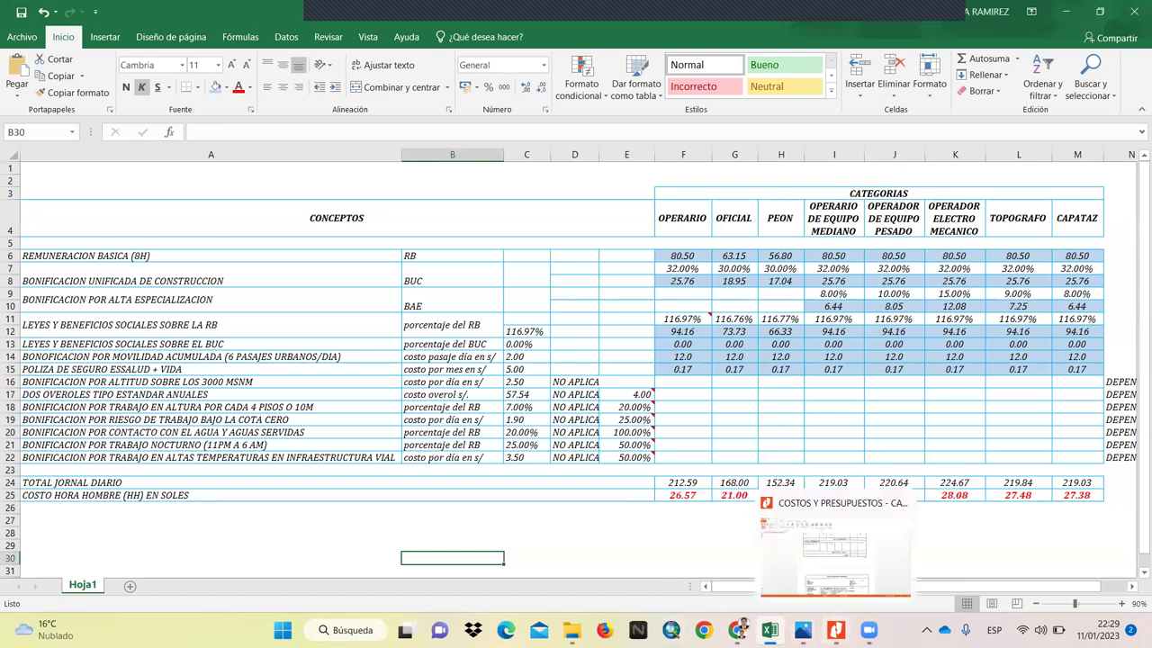
Step: Switch to the COSTOS Y PRESUPUESTOS - CAPECO PDF and examine the column formwork unit cost analysis on sheet 024, including its labor quantities
{"action": "left_click", "coordinate": [836, 629]}
{"action": "scroll", "coordinate": [574, 448], "scroll_direction": "down", "scroll_amount": 5}
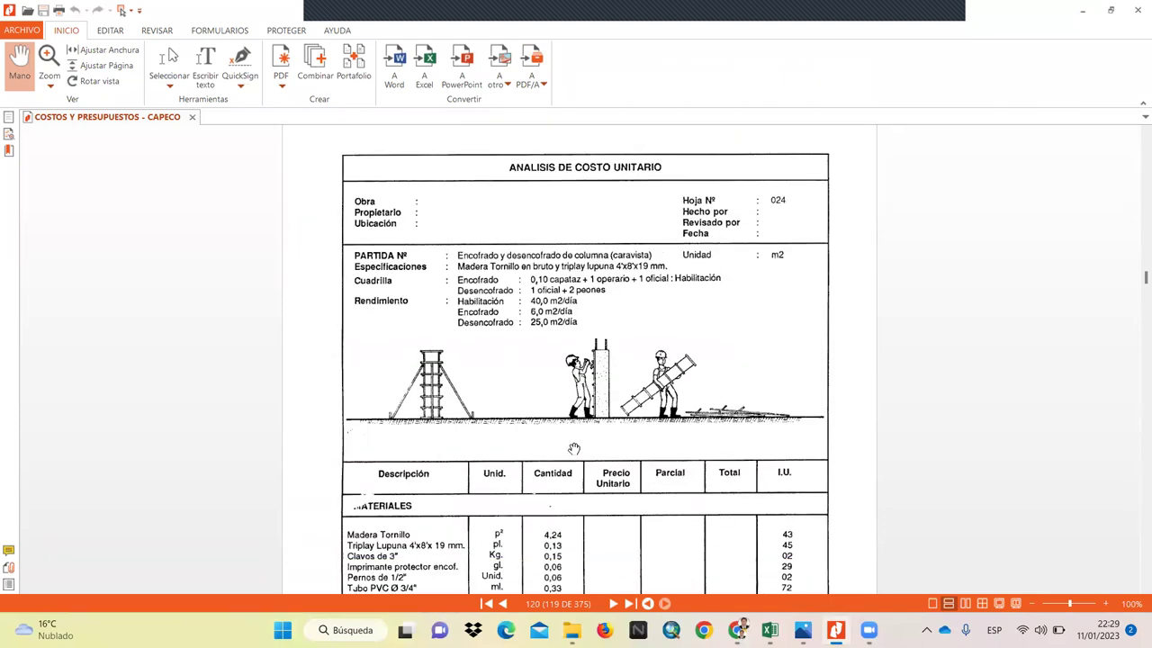
{"action": "scroll", "coordinate": [538, 351], "scroll_direction": "down", "scroll_amount": 4}
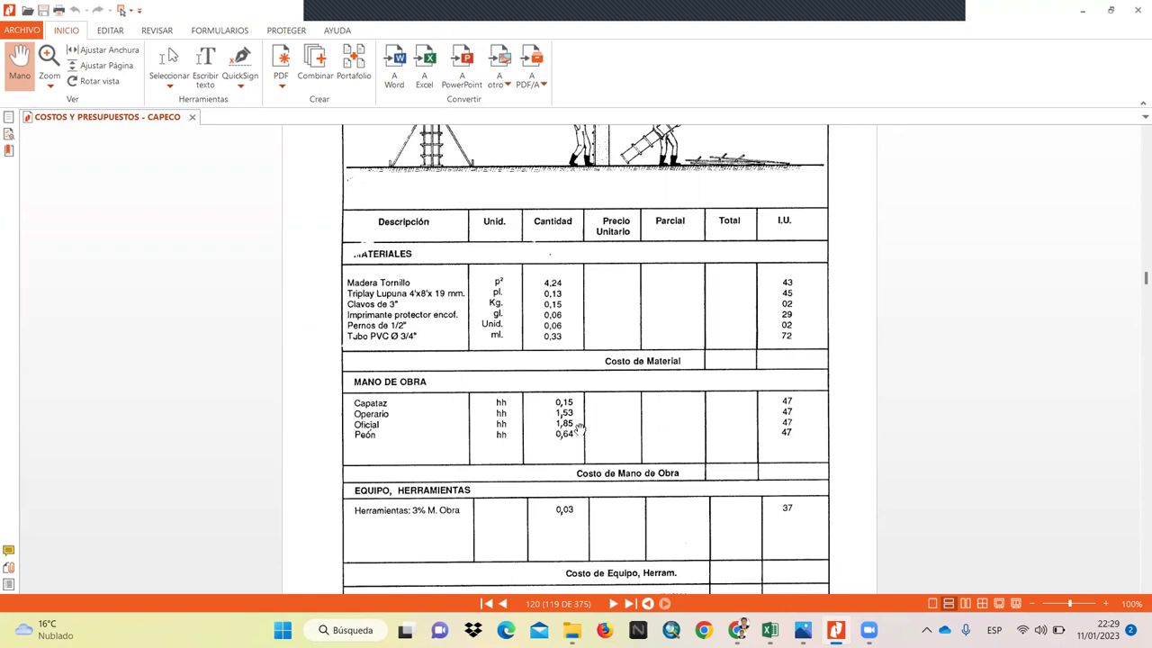
{"action": "scroll", "coordinate": [918, 270], "scroll_direction": "down", "scroll_amount": 1}
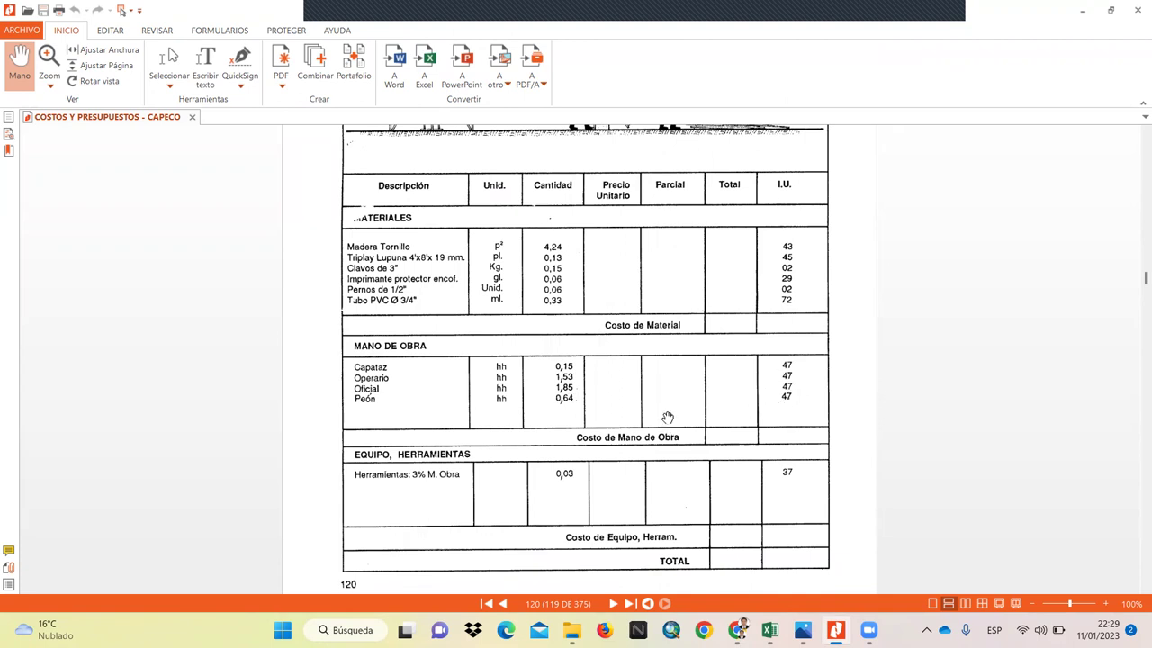
Step: Examine the unit cost analyses for typical and exposed-finish beam formwork on sheets 025 and 026
{"action": "scroll", "coordinate": [663, 412], "scroll_direction": "down", "scroll_amount": 6}
{"action": "scroll", "coordinate": [663, 418], "scroll_direction": "down", "scroll_amount": 6}
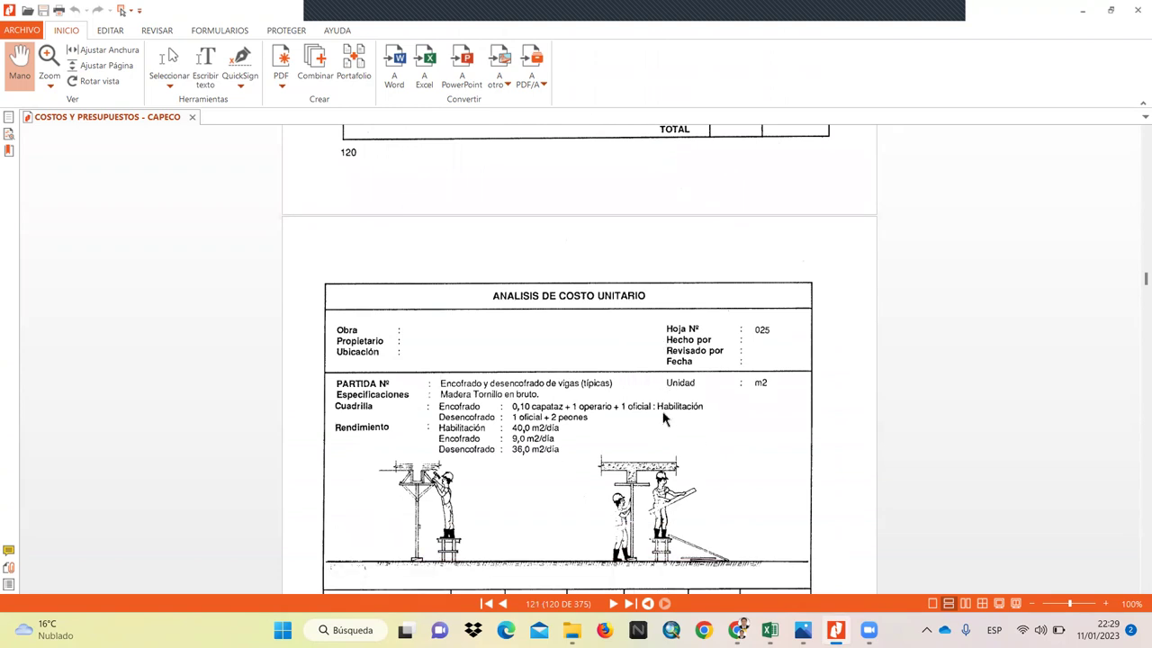
{"action": "scroll", "coordinate": [663, 418], "scroll_direction": "down", "scroll_amount": 1}
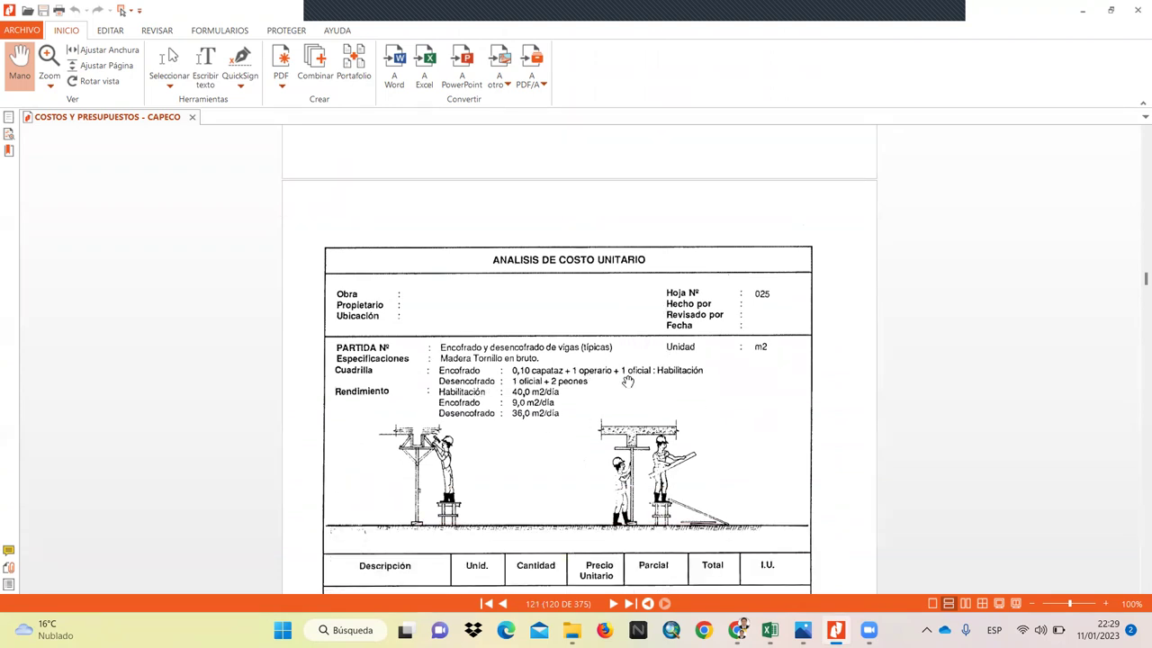
{"action": "scroll", "coordinate": [623, 376], "scroll_direction": "down", "scroll_amount": 3}
{"action": "scroll", "coordinate": [628, 392], "scroll_direction": "down", "scroll_amount": 2}
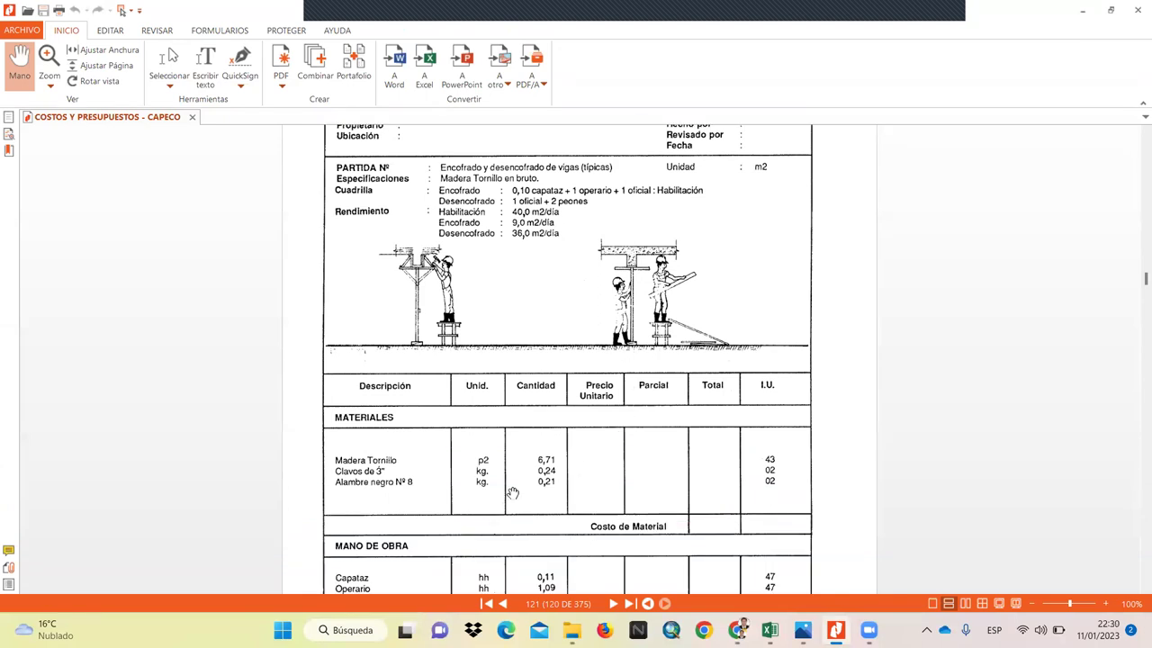
{"action": "scroll", "coordinate": [506, 488], "scroll_direction": "down", "scroll_amount": 1}
{"action": "scroll", "coordinate": [436, 421], "scroll_direction": "down", "scroll_amount": 1}
{"action": "scroll", "coordinate": [478, 450], "scroll_direction": "down", "scroll_amount": 6}
{"action": "scroll", "coordinate": [478, 449], "scroll_direction": "down", "scroll_amount": 10}
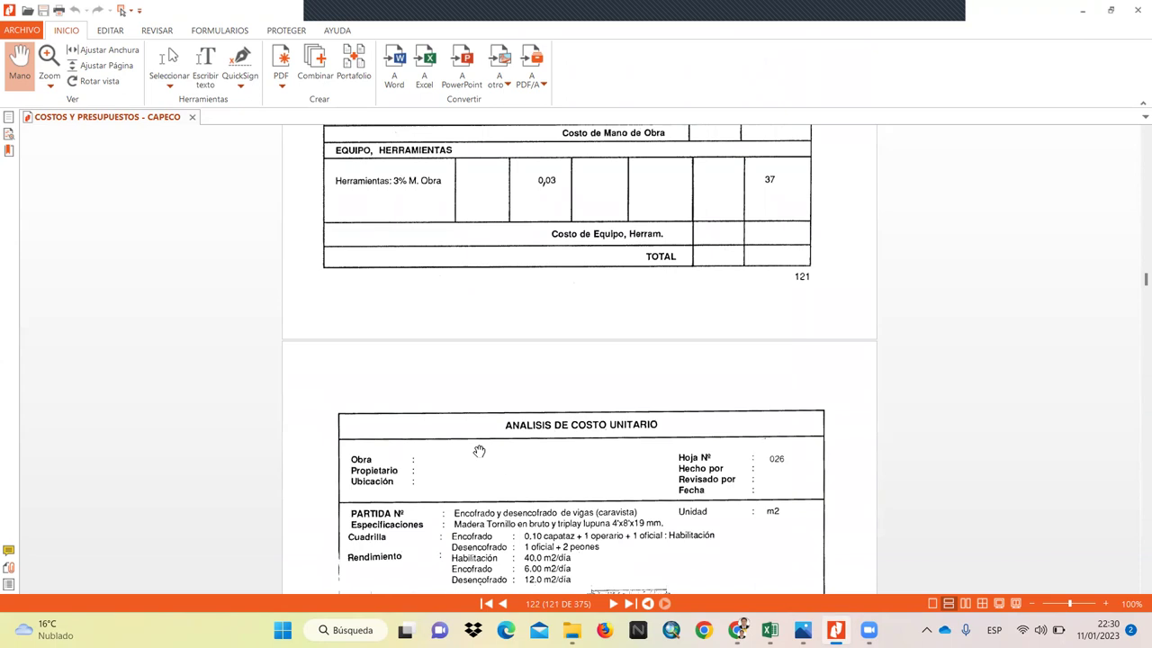
{"action": "scroll", "coordinate": [479, 450], "scroll_direction": "down", "scroll_amount": 5}
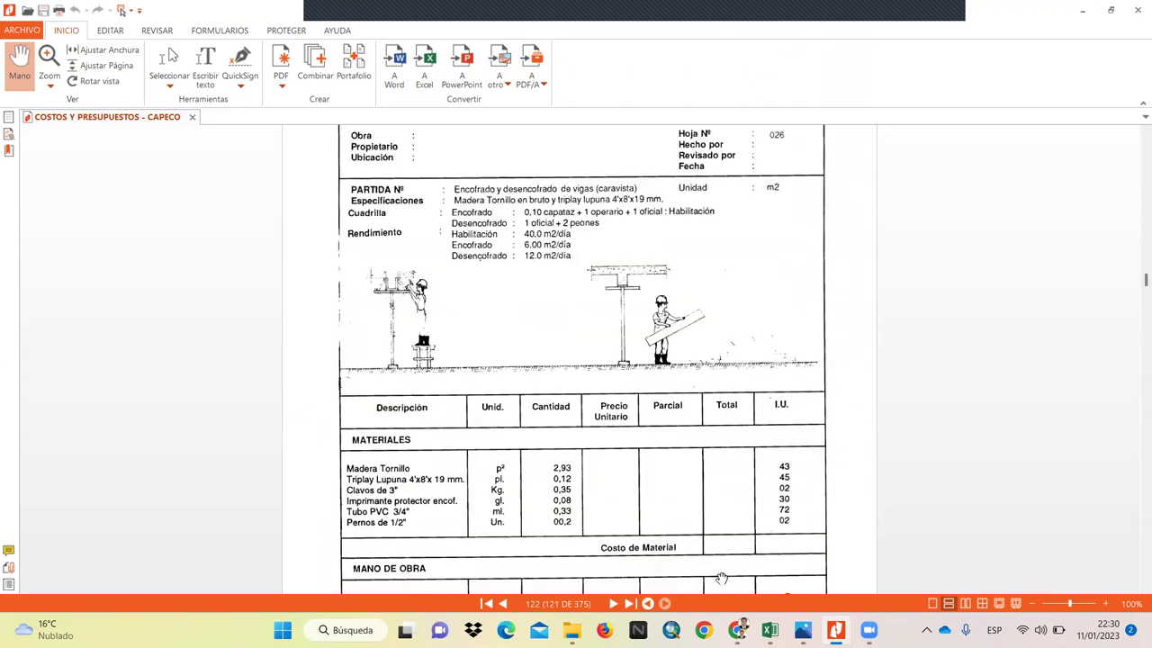
Step: Bring up the WhatsApp image with the specialized operators' wage table and examine it at 100% zoom
{"action": "left_click", "coordinate": [769, 630]}
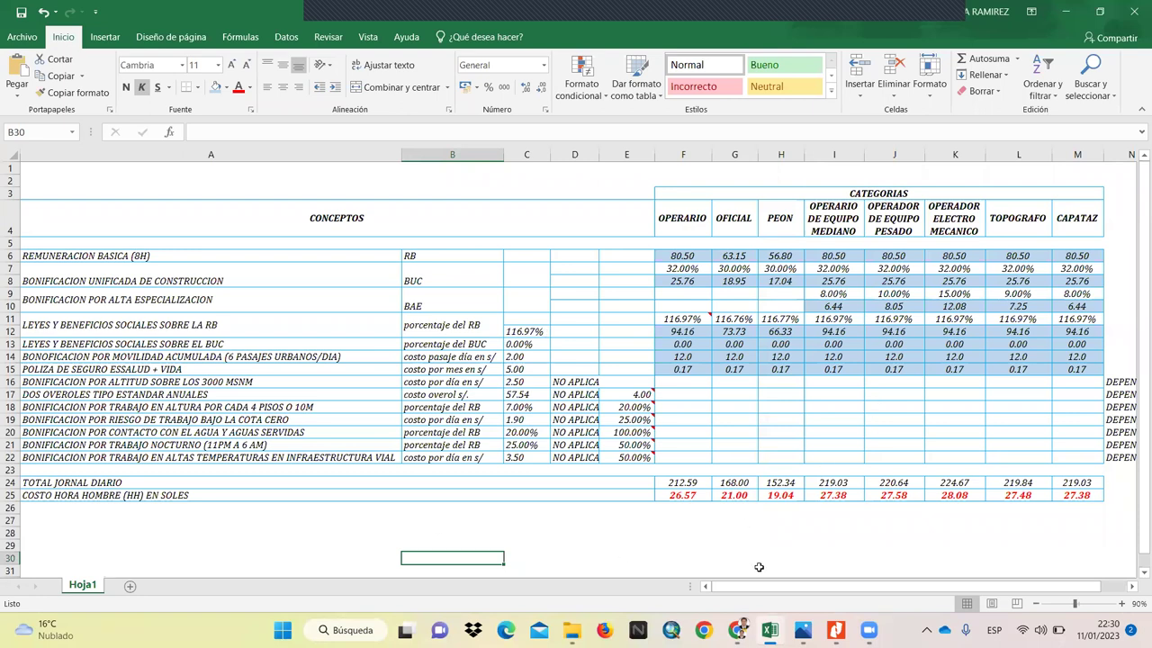
{"action": "left_click", "coordinate": [803, 630]}
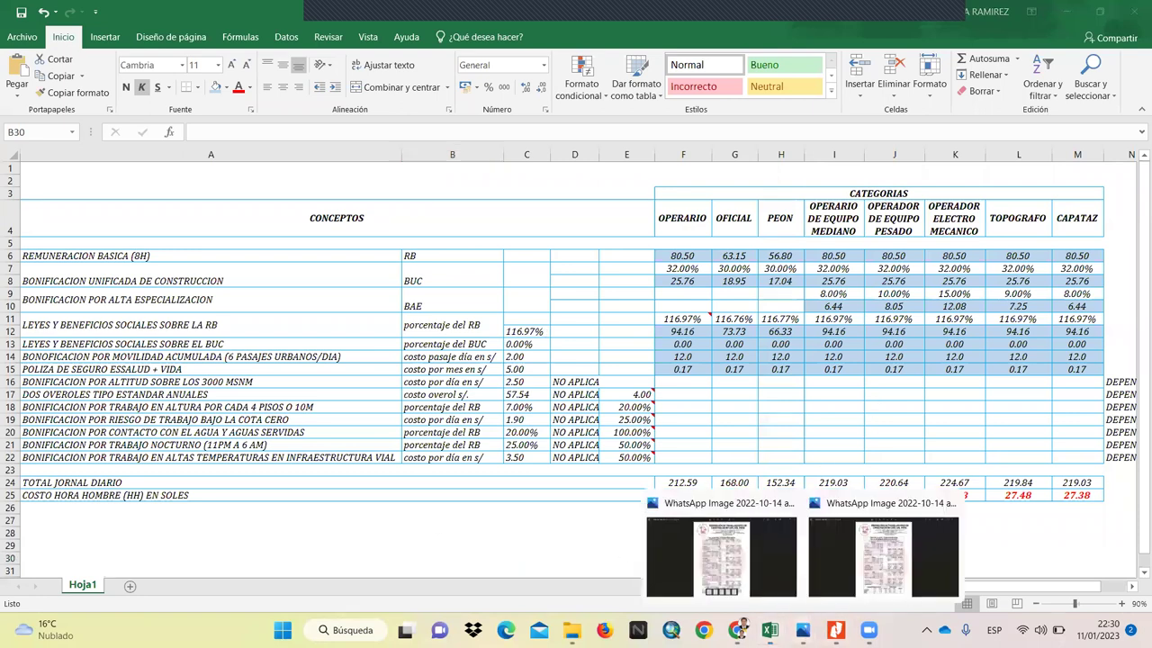
{"action": "left_click", "coordinate": [766, 577]}
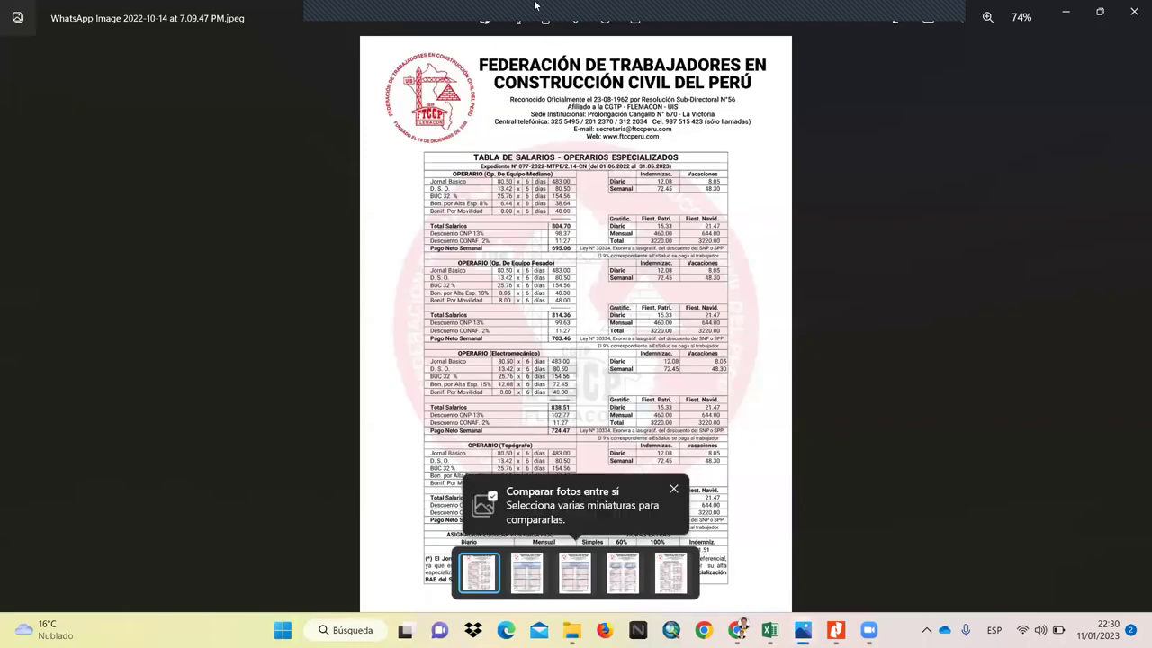
{"action": "left_click", "coordinate": [673, 489]}
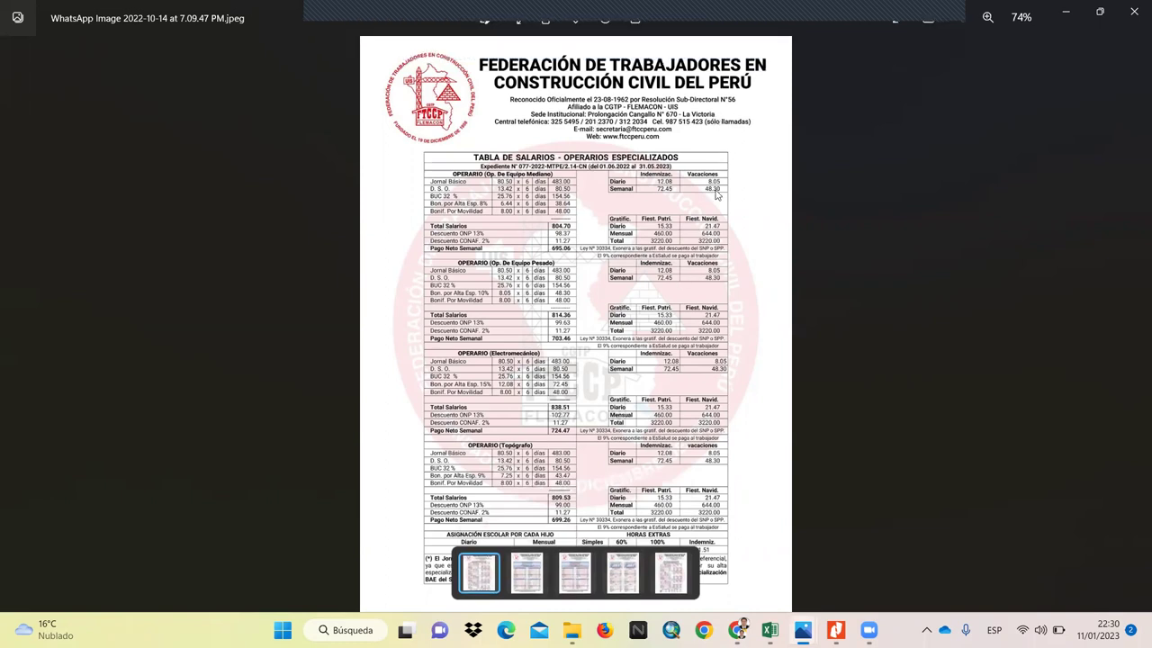
{"action": "left_click", "coordinate": [989, 18]}
{"action": "left_click", "coordinate": [993, 20]}
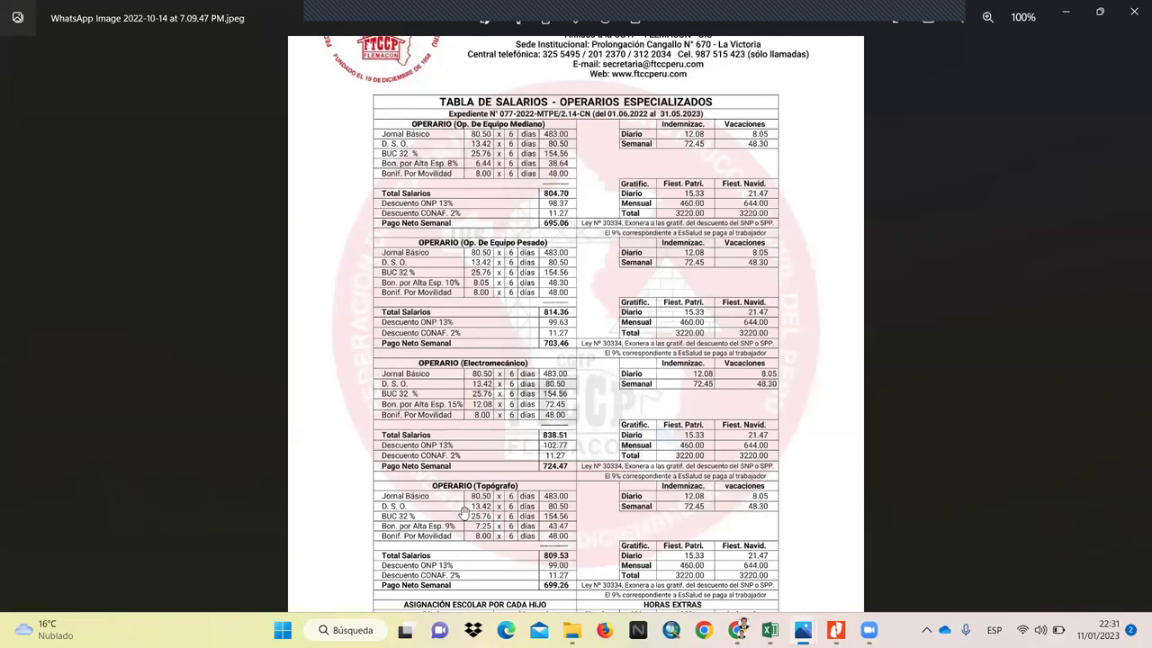
{"action": "left_click_drag", "start_coordinate": [522, 470], "coordinate": [535, 371]}
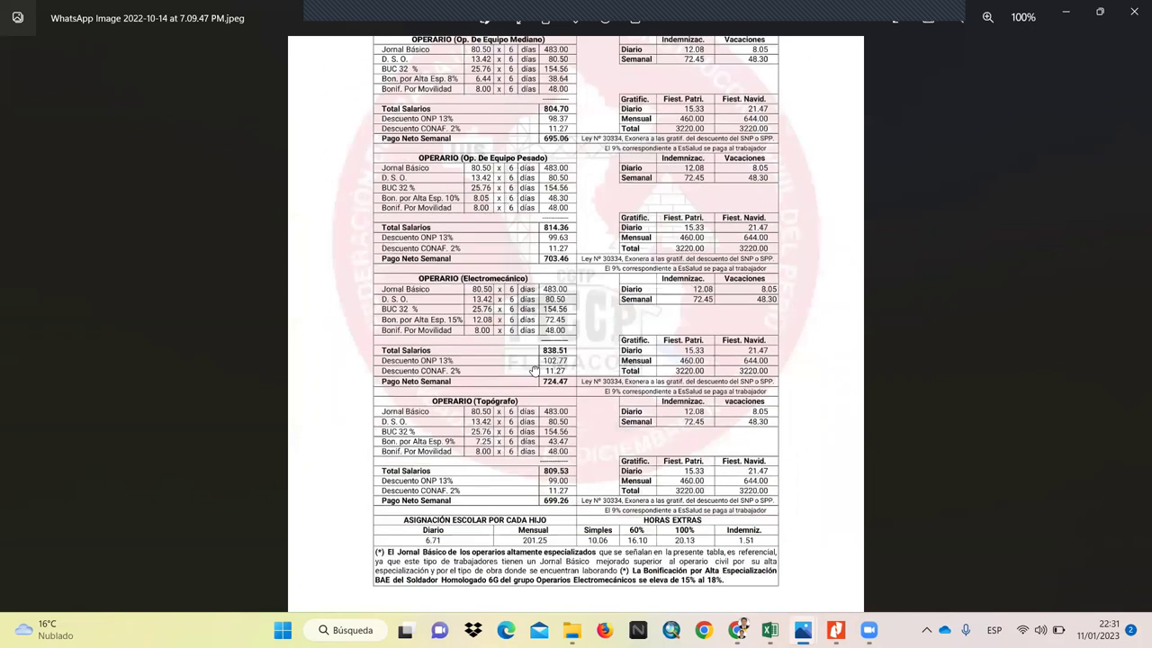
{"action": "scroll", "coordinate": [524, 425], "scroll_direction": "up", "scroll_amount": 2}
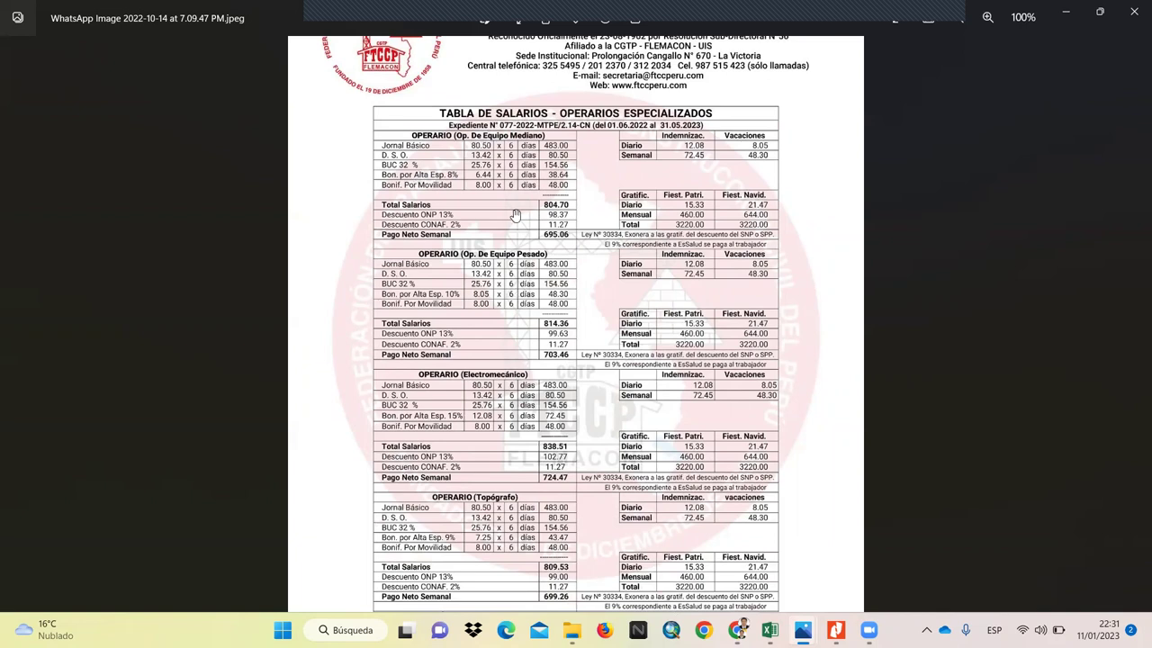
{"action": "scroll", "coordinate": [533, 163], "scroll_direction": "down", "scroll_amount": 3}
Step: Go to the last image, the construction regime wage and social benefits table, and examine its operario, oficial and peón sections at 100% zoom
{"action": "key", "text": "Right"}
{"action": "key", "text": "Right"}
{"action": "key", "text": "Right"}
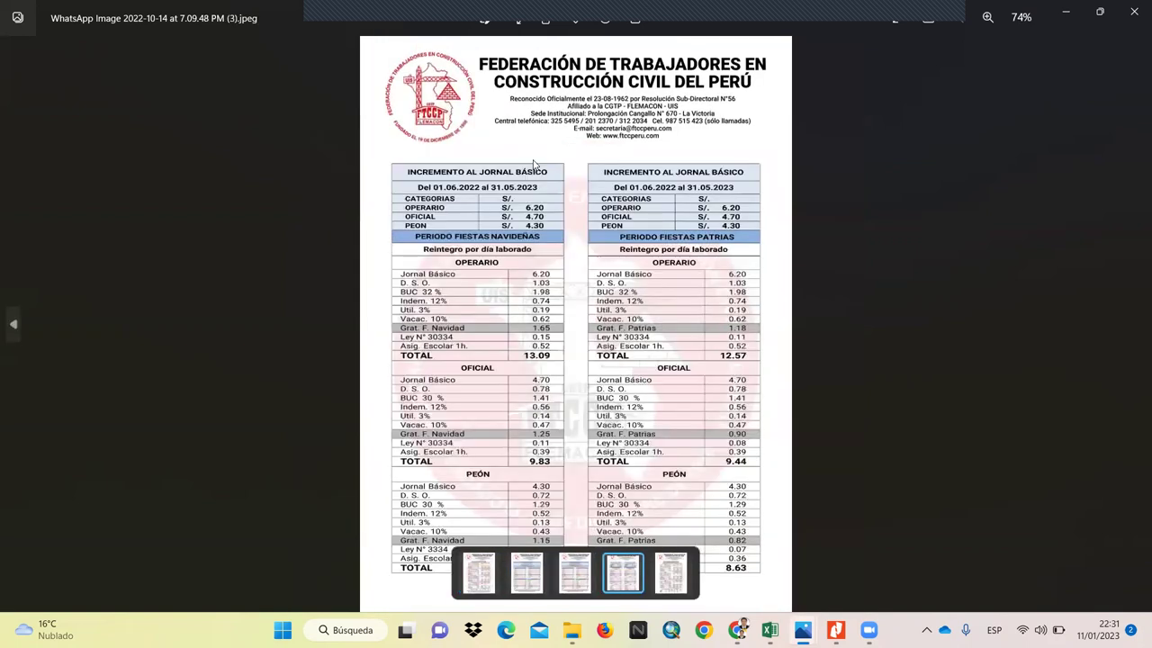
{"action": "key", "text": "Right"}
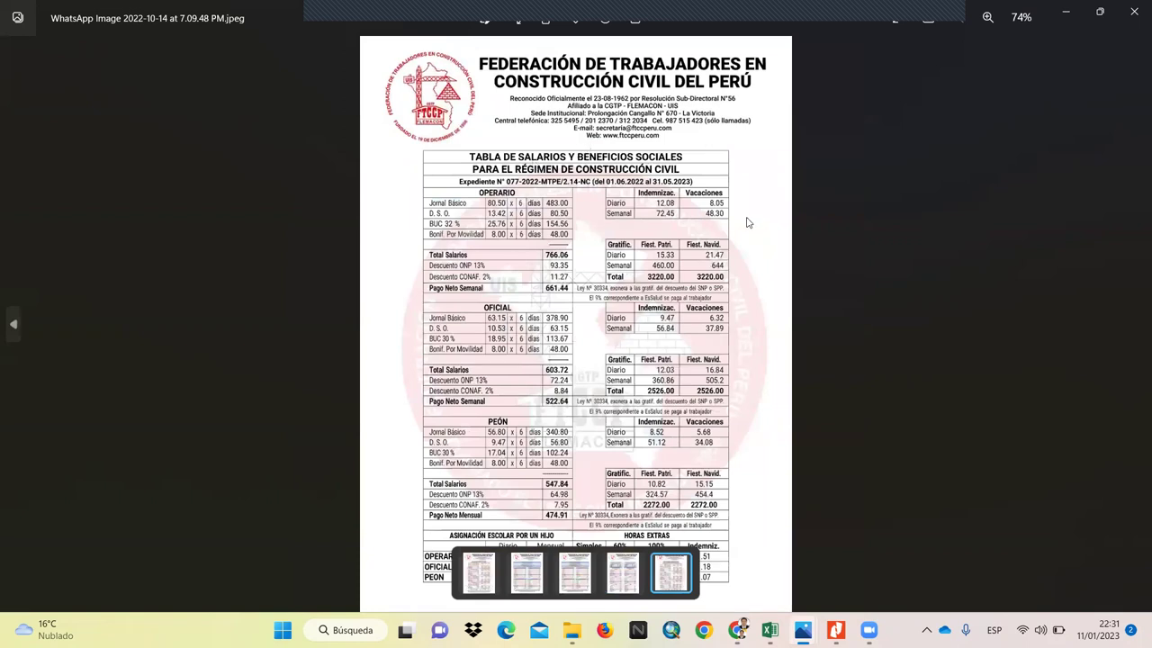
{"action": "scroll", "coordinate": [676, 328], "scroll_direction": "up", "scroll_amount": 3}
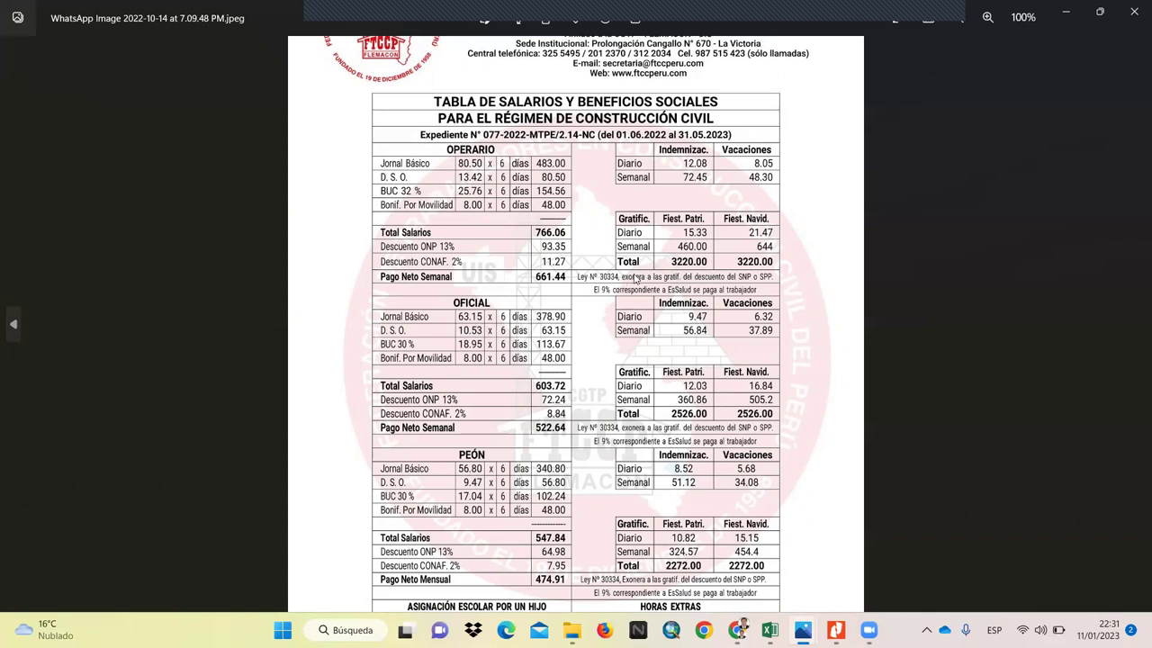
{"action": "left_click_drag", "start_coordinate": [487, 236], "coordinate": [490, 324]}
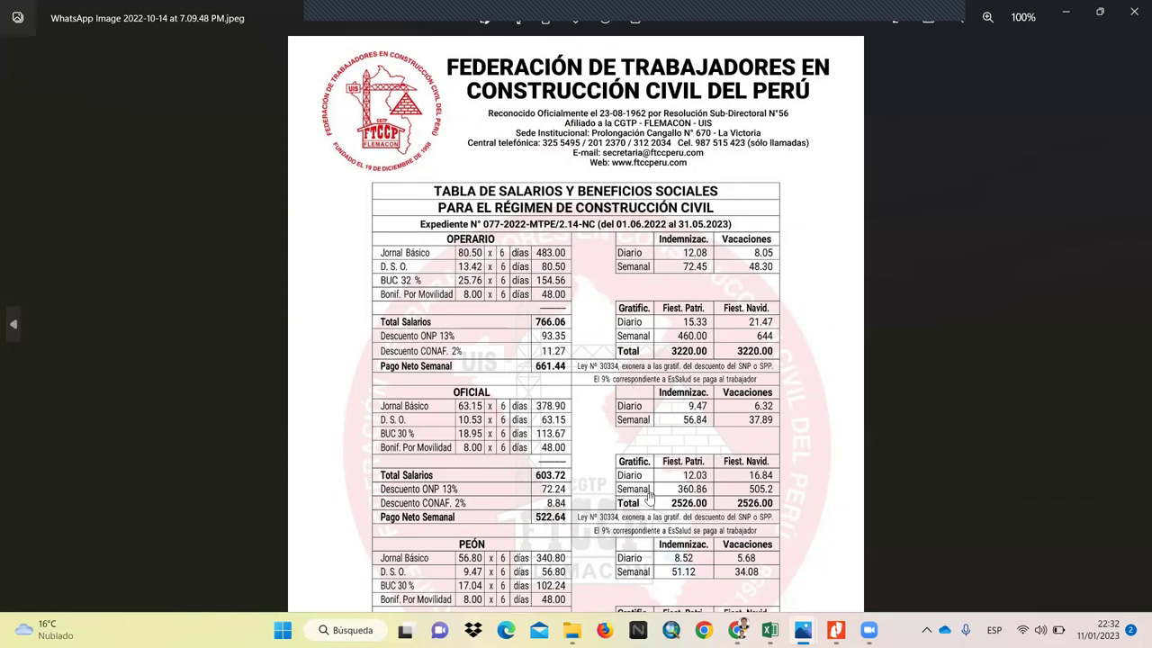
Step: In File Explorer, open the folder EXP. TECNICO PISTAS HUAMPARAN (ULTIMO) under D:, Archivos de la empresa, Primera obra
{"action": "mouse_move", "coordinate": [571, 623]}
{"action": "left_click", "coordinate": [572, 630]}
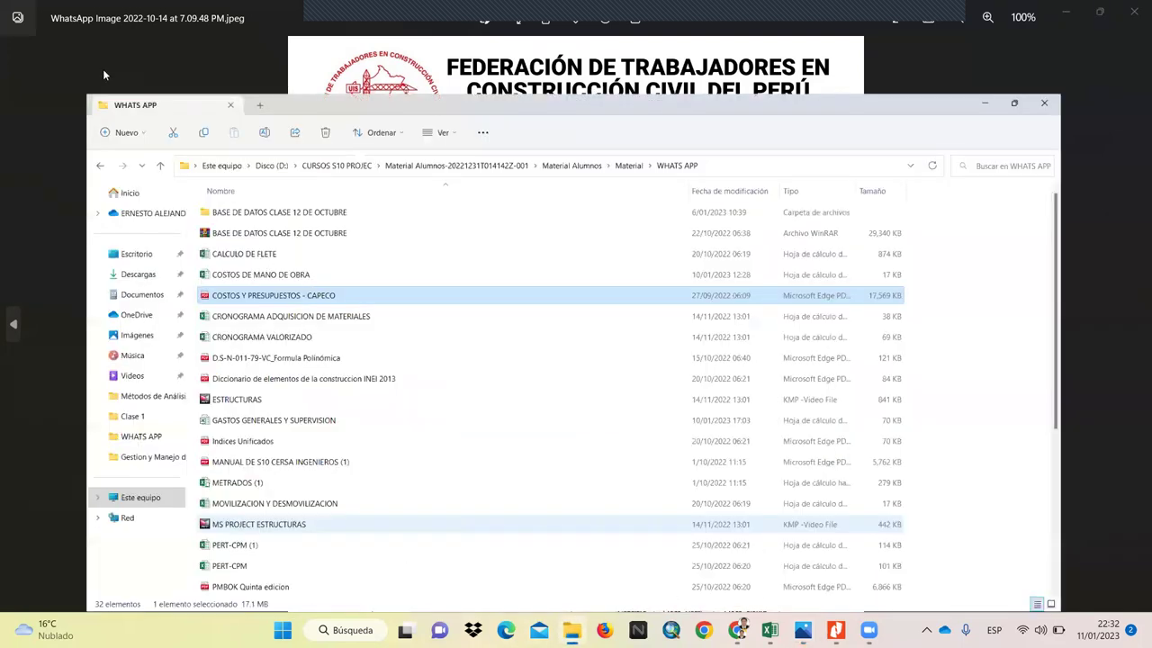
{"action": "left_click", "coordinate": [86, 85]}
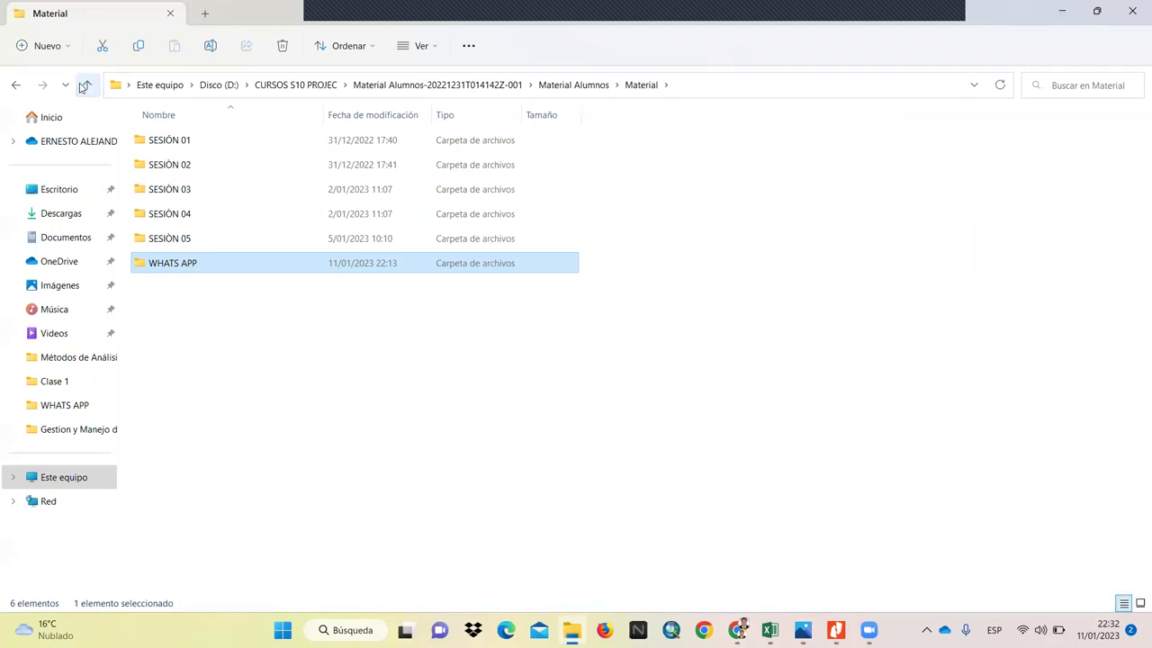
{"action": "left_click", "coordinate": [16, 85]}
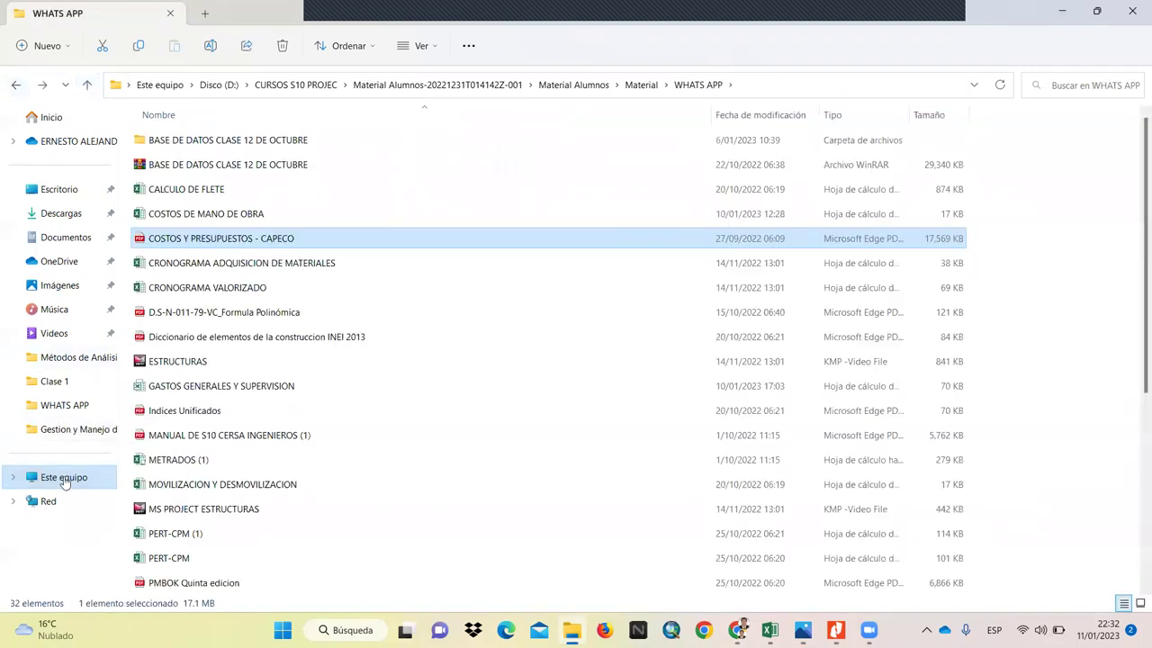
{"action": "left_click", "coordinate": [72, 476]}
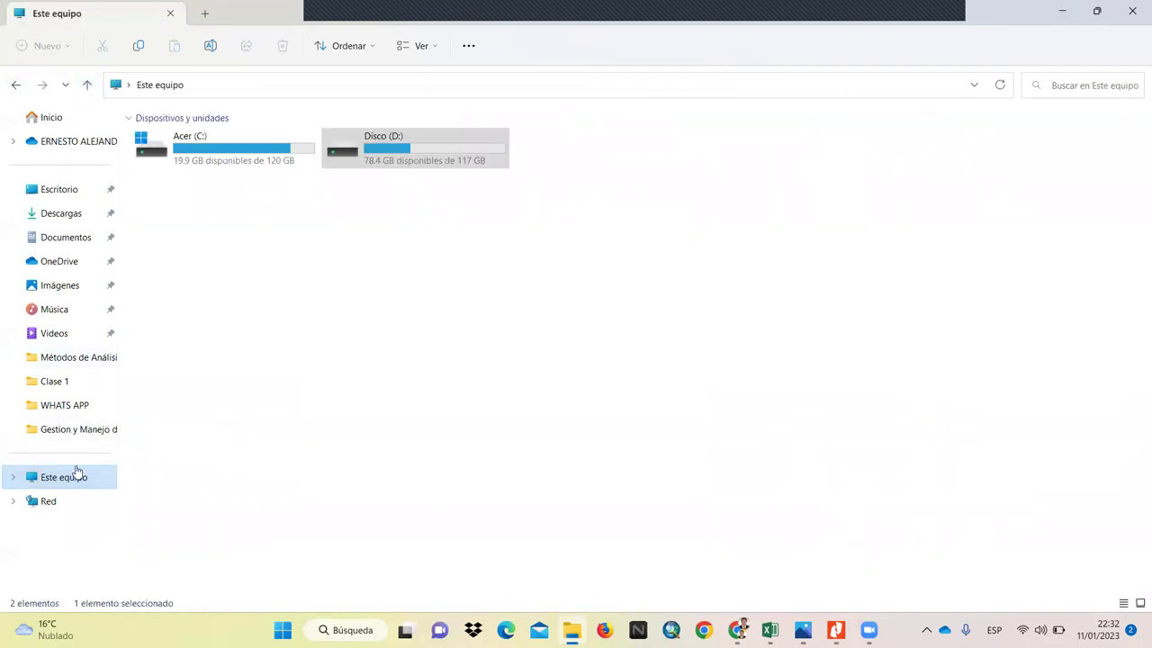
{"action": "double_click", "coordinate": [371, 164]}
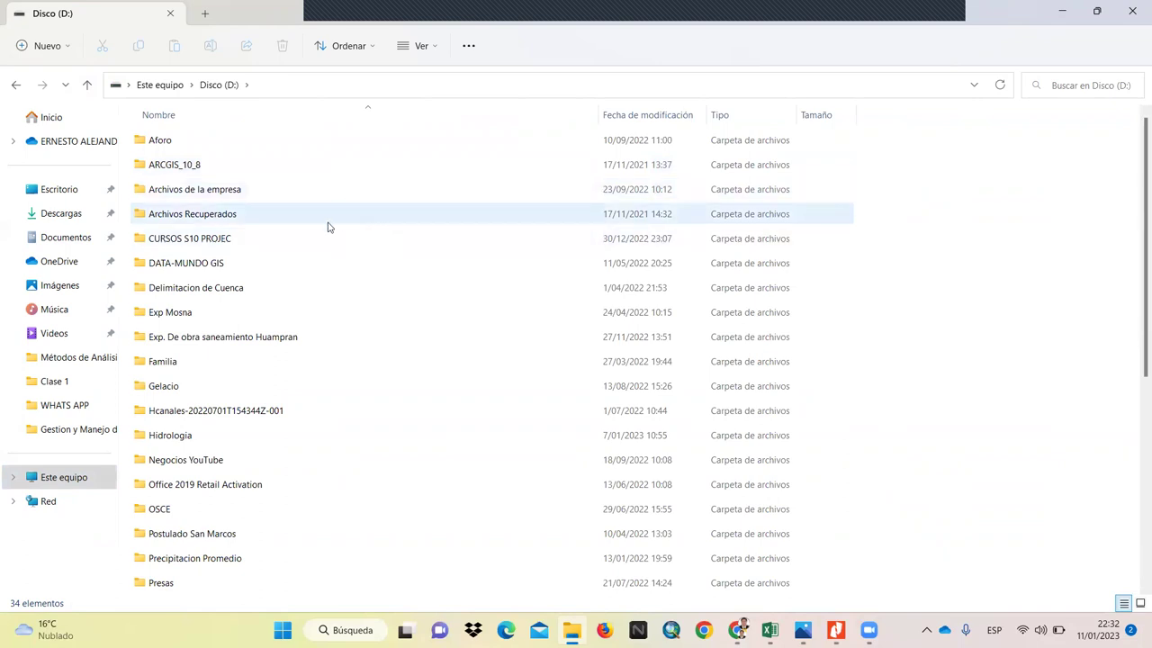
{"action": "double_click", "coordinate": [308, 195]}
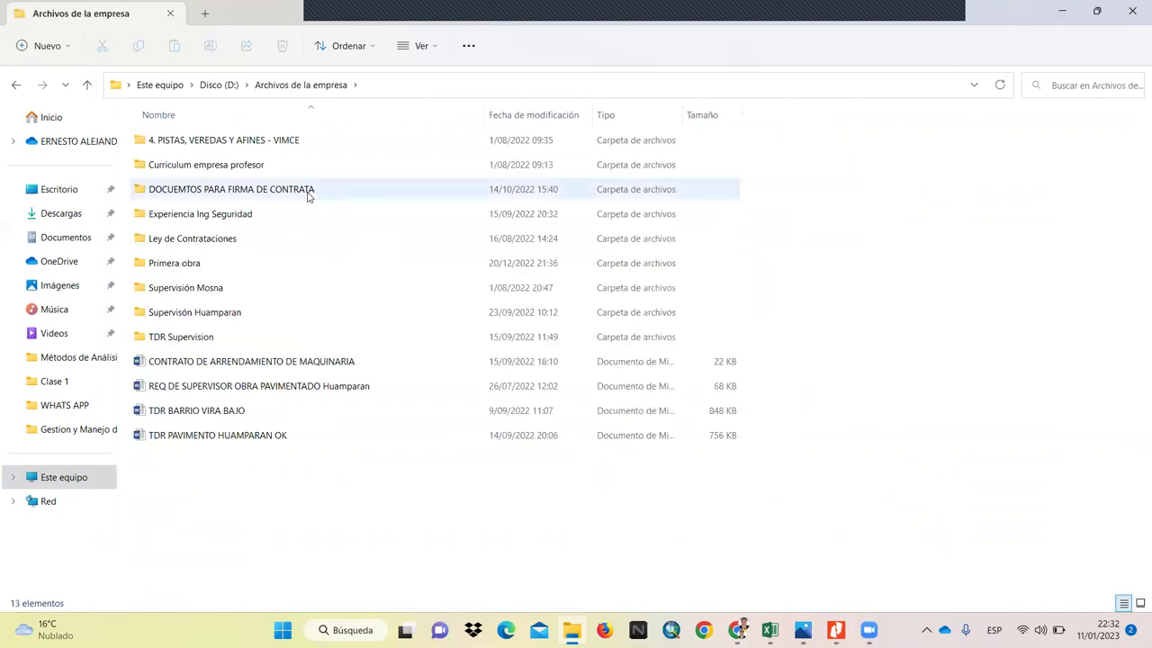
{"action": "left_click", "coordinate": [203, 270]}
{"action": "double_click", "coordinate": [223, 263]}
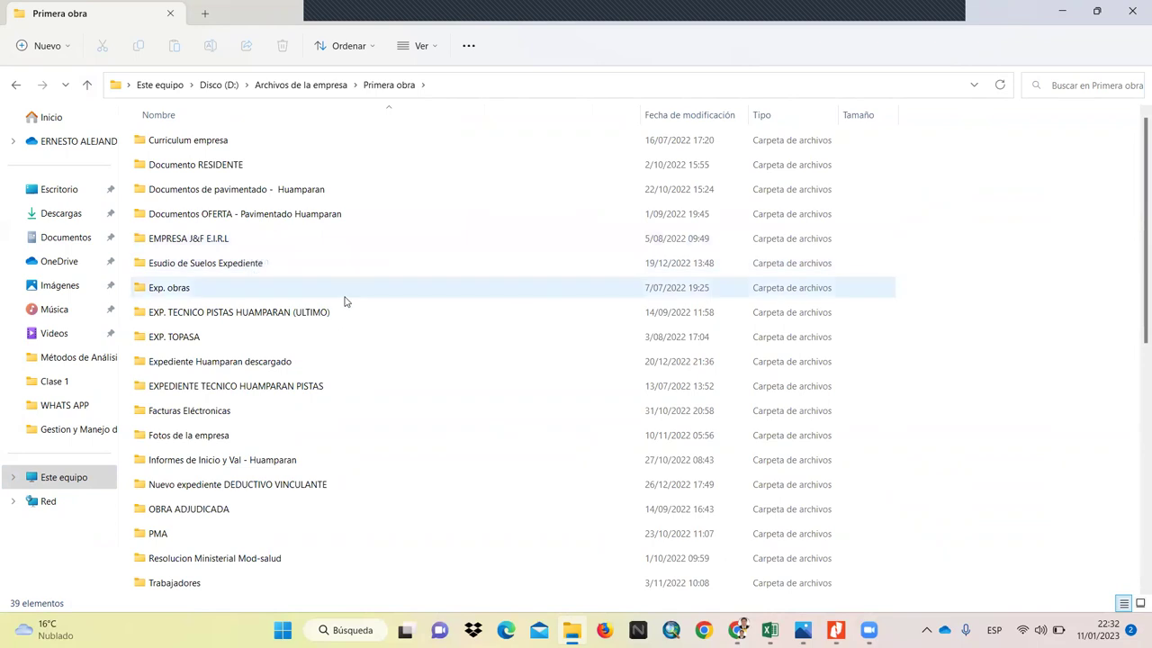
{"action": "double_click", "coordinate": [295, 311]}
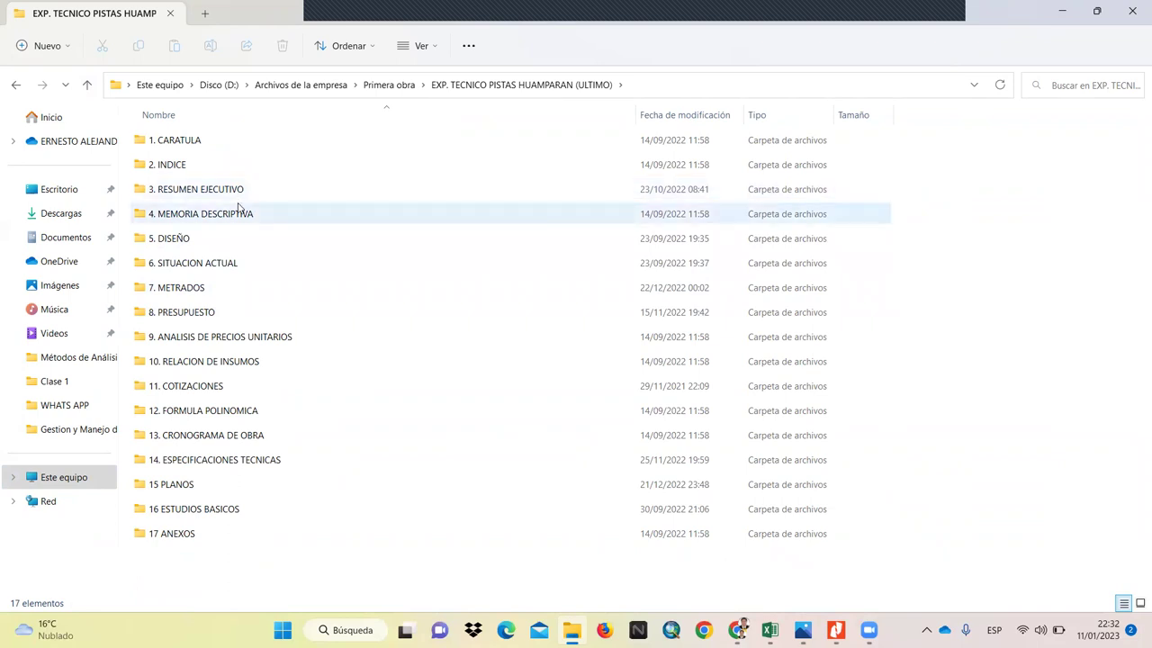
Step: Open the INSUMOS PISTAS HUAMPRAN file from the 10. RELACION DE INSUMOS folder in the PDF editor
{"action": "mouse_move", "coordinate": [239, 163]}
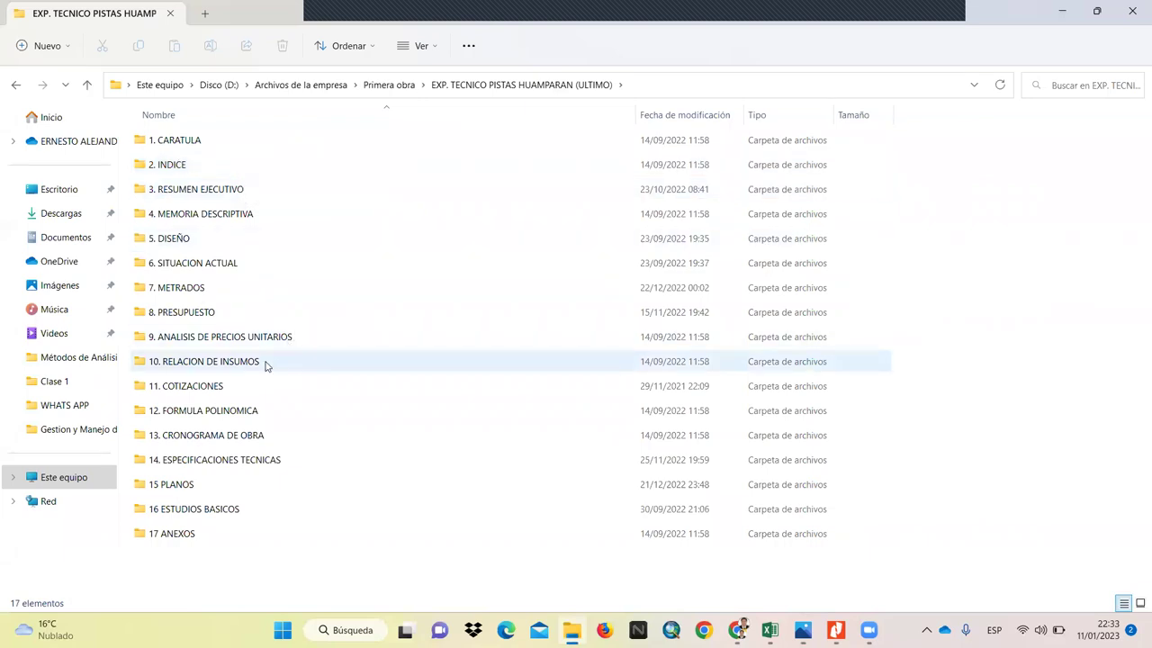
{"action": "double_click", "coordinate": [265, 365]}
{"action": "left_click", "coordinate": [242, 144]}
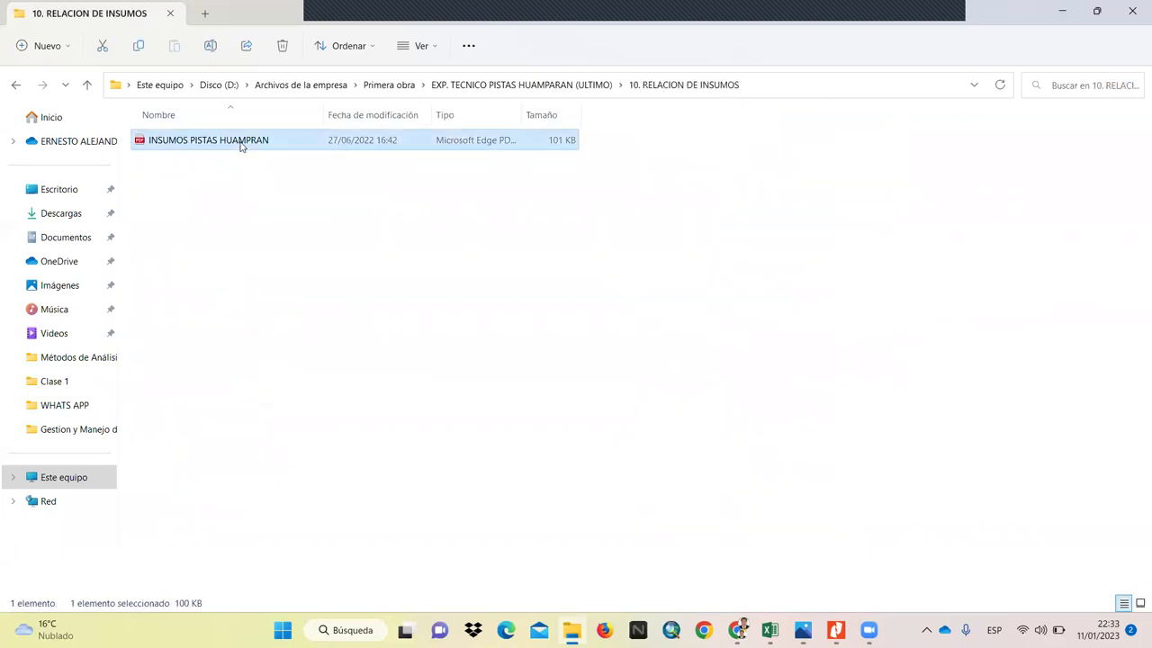
{"action": "right_click", "coordinate": [241, 146]}
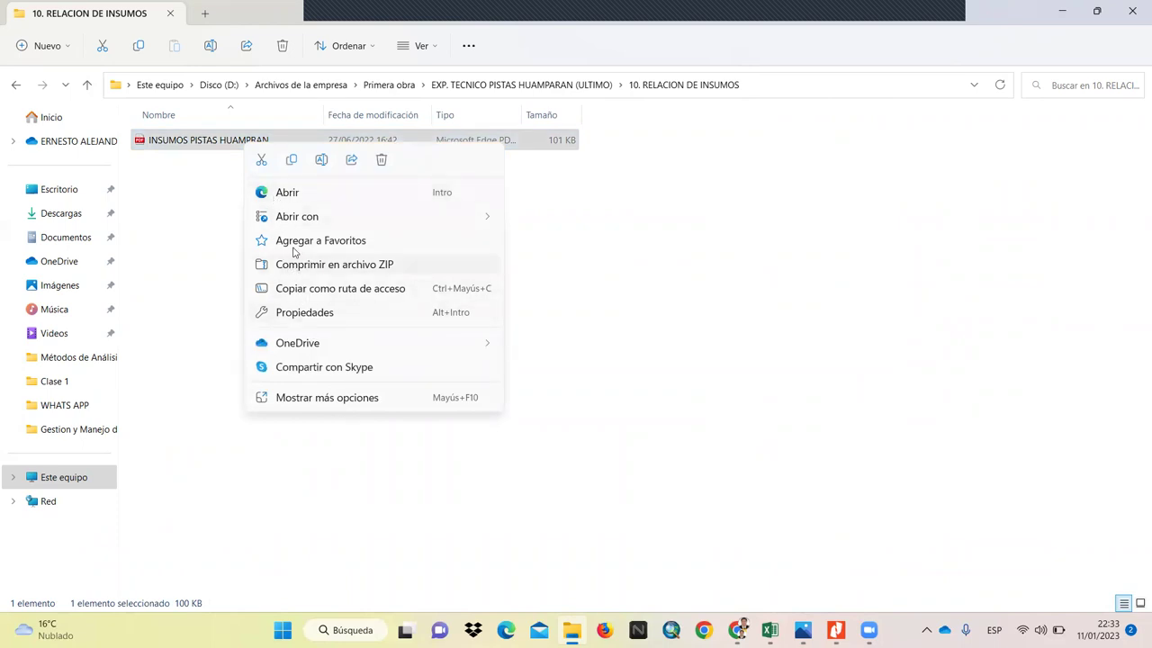
{"action": "mouse_move", "coordinate": [300, 223]}
{"action": "left_click", "coordinate": [552, 310]}
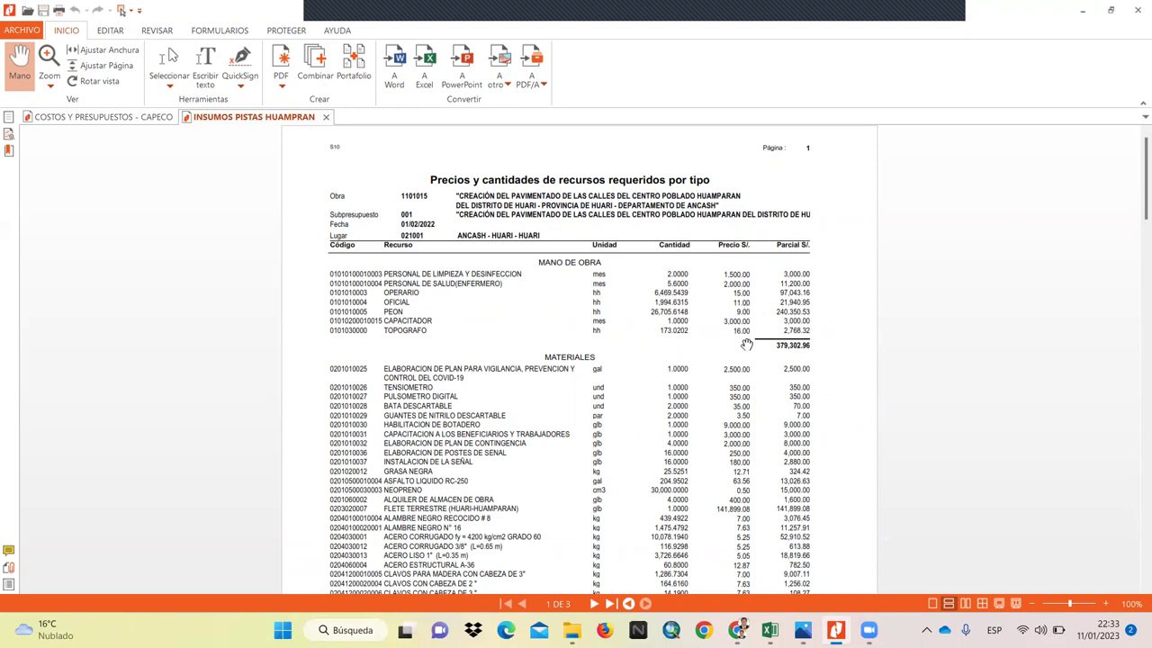
Step: Enlarge the INSUMOS PISTAS HUAMPRAN resource list to 150% and examine the prices in its MANO DE OBRA section
{"action": "left_click", "coordinate": [1106, 603]}
{"action": "left_click", "coordinate": [1110, 605]}
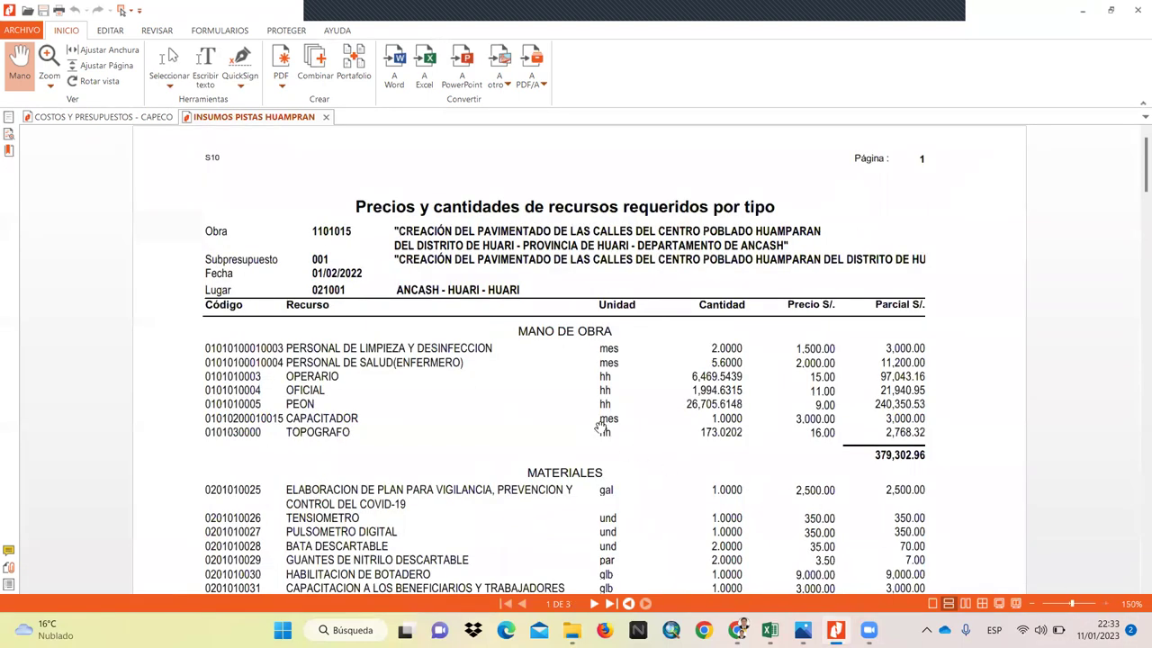
{"action": "scroll", "coordinate": [529, 324], "scroll_direction": "down", "scroll_amount": 1}
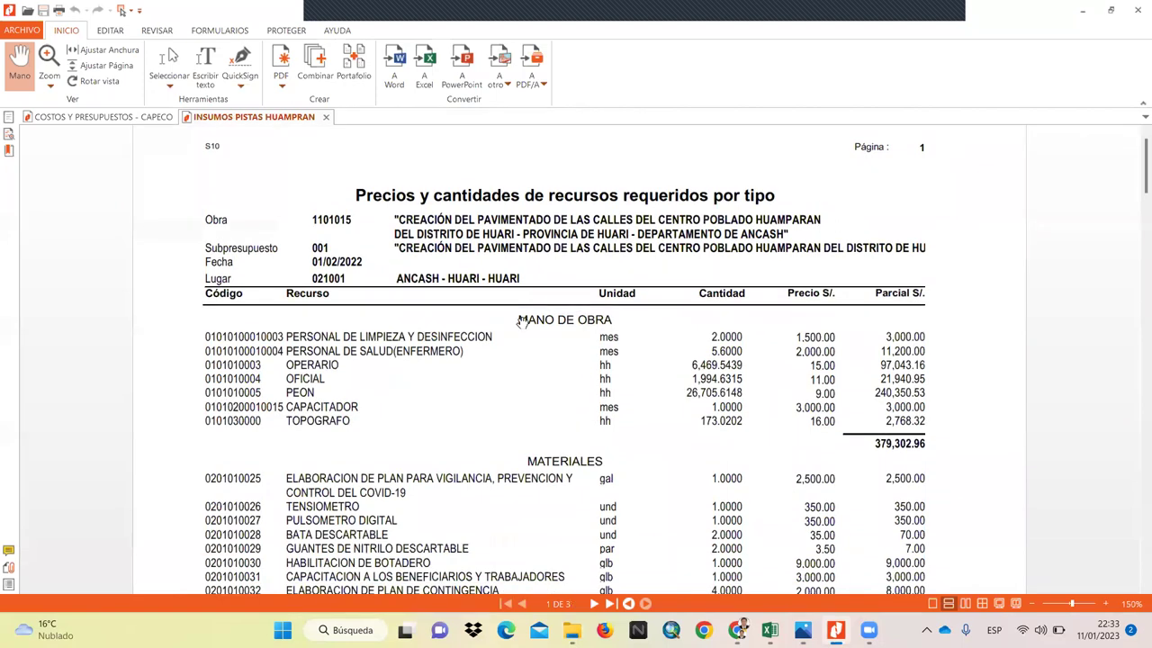
{"action": "scroll", "coordinate": [621, 309], "scroll_direction": "down", "scroll_amount": 2}
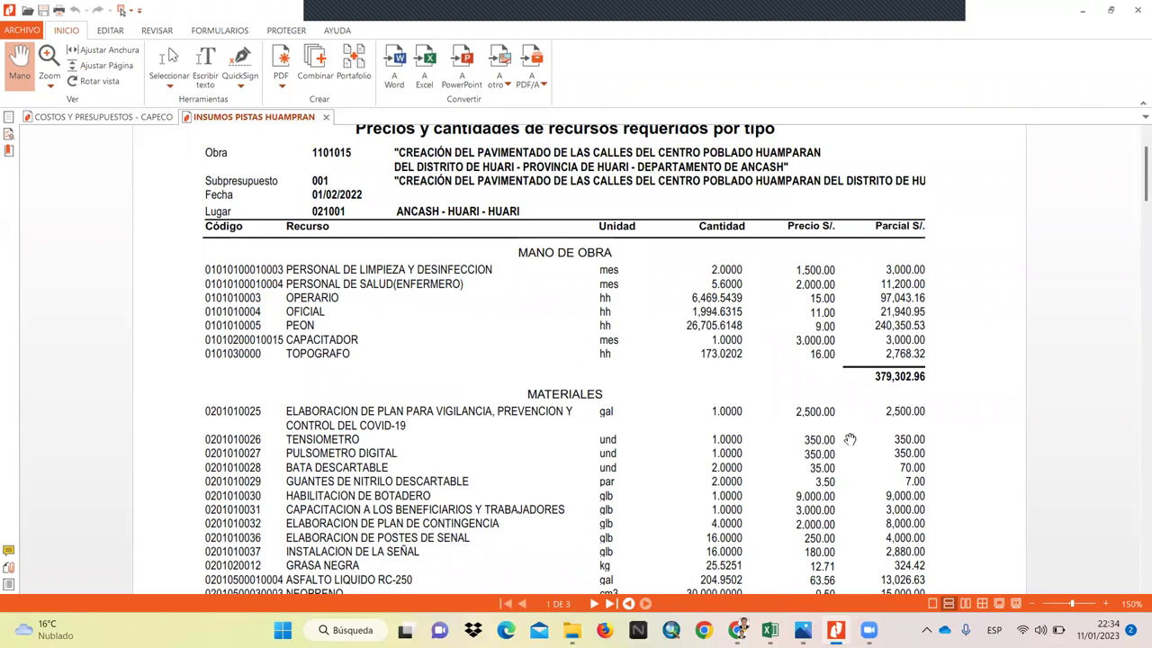
Step: Check the operario section of the construction regime wage table image, and return to the project's resource list in the PDF editor
{"action": "mouse_move", "coordinate": [802, 630]}
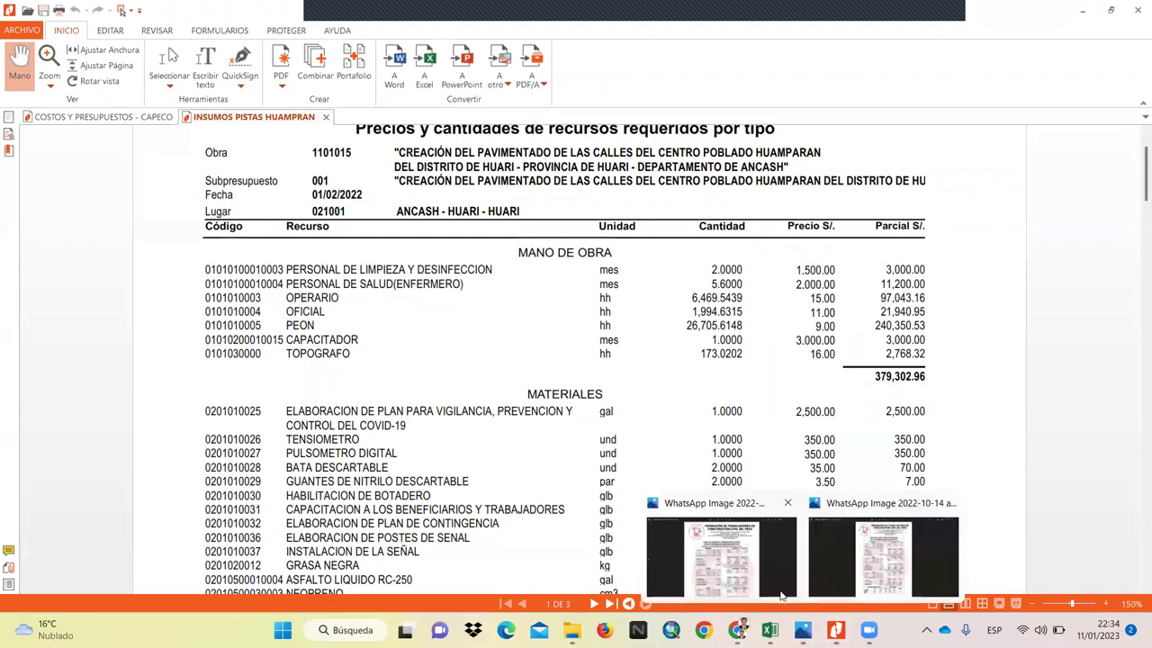
{"action": "left_click", "coordinate": [786, 563]}
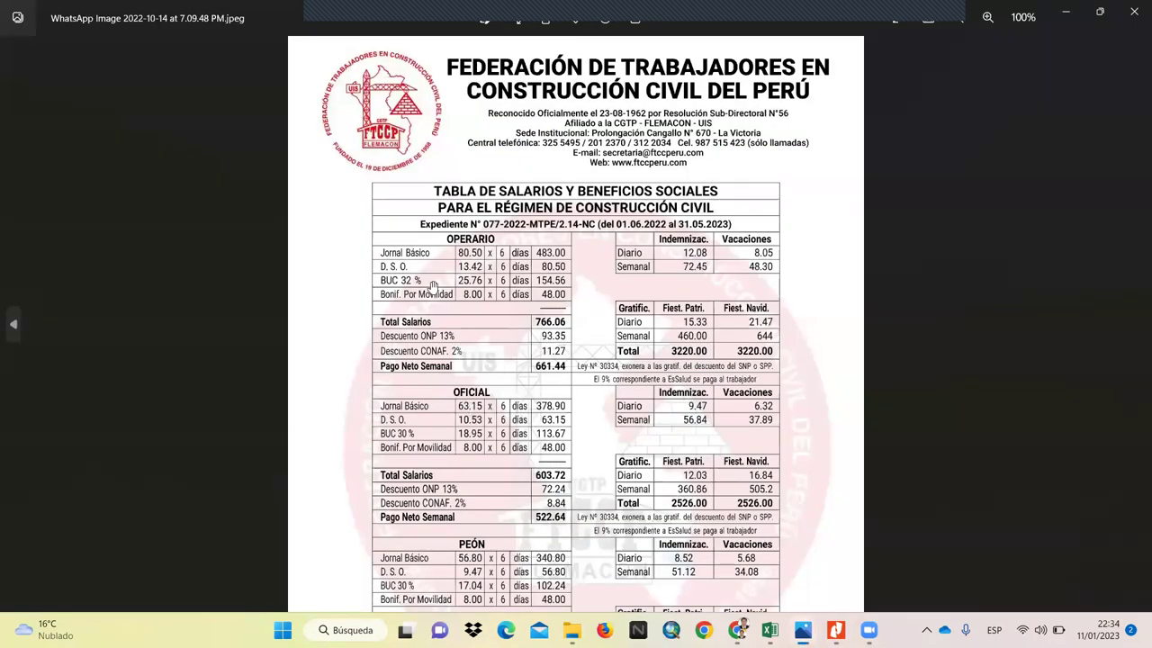
{"action": "left_click", "coordinate": [836, 630]}
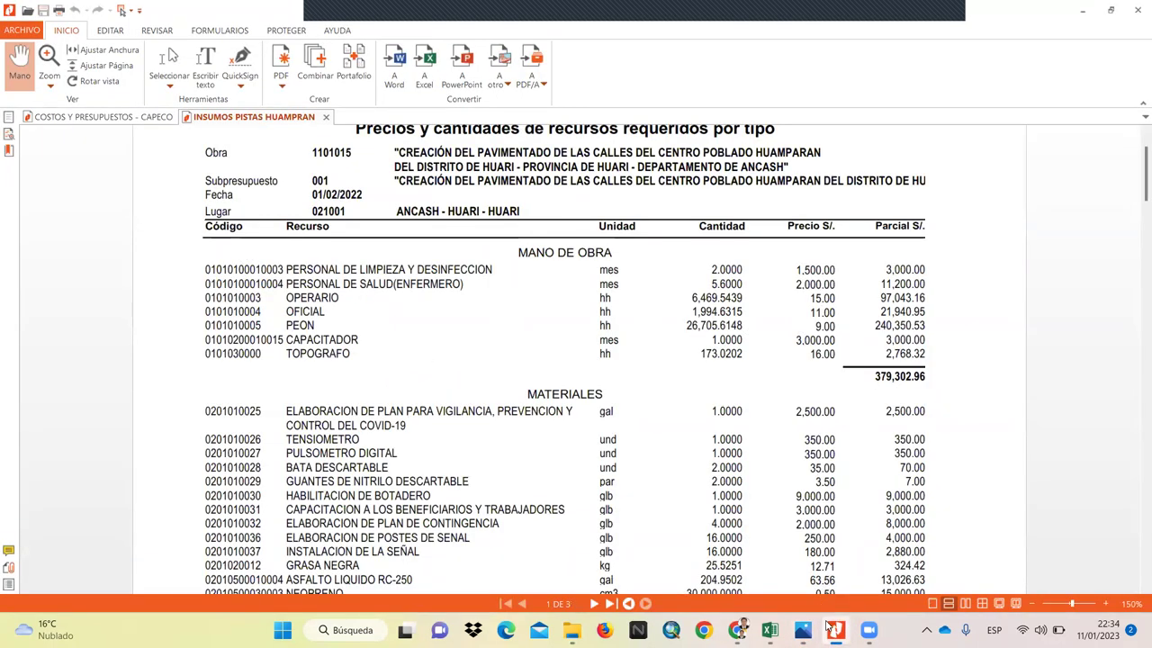
Step: Examine the full construction regime wage table, including the peón section and overtime rates, finishing at 100% zoom on the OPERARIO section
{"action": "mouse_move", "coordinate": [836, 630]}
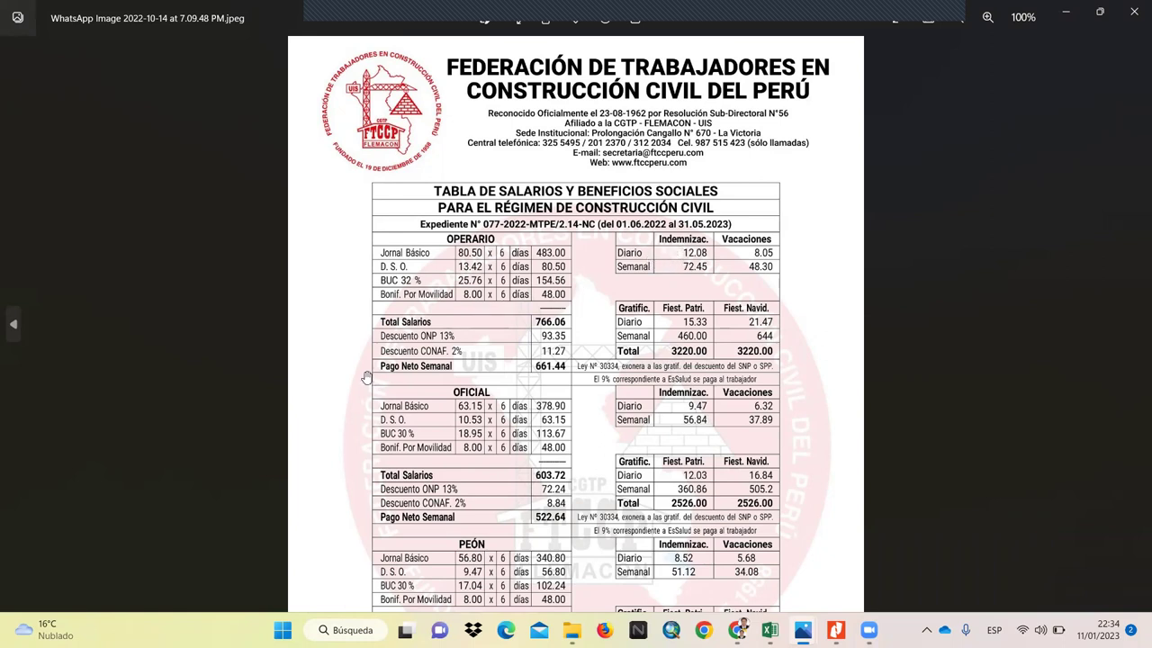
{"action": "scroll", "coordinate": [418, 333], "scroll_direction": "down", "scroll_amount": 2}
{"action": "scroll", "coordinate": [491, 502], "scroll_direction": "down", "scroll_amount": 1}
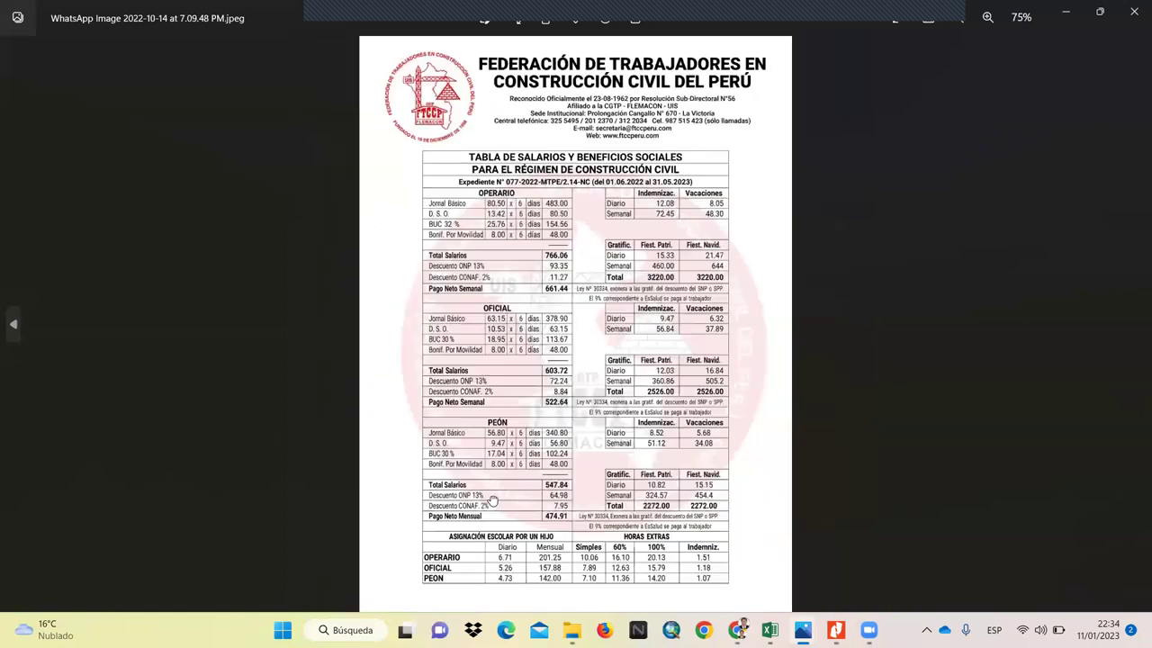
{"action": "scroll", "coordinate": [509, 575], "scroll_direction": "up", "scroll_amount": 3}
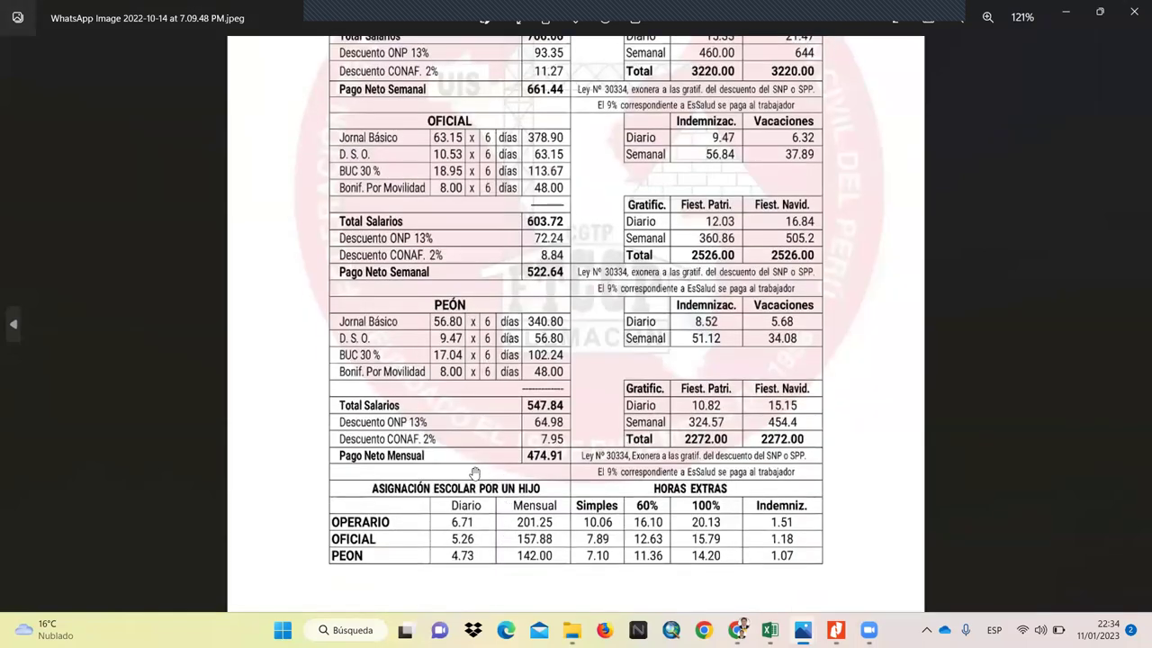
{"action": "scroll", "coordinate": [414, 464], "scroll_direction": "down", "scroll_amount": 2}
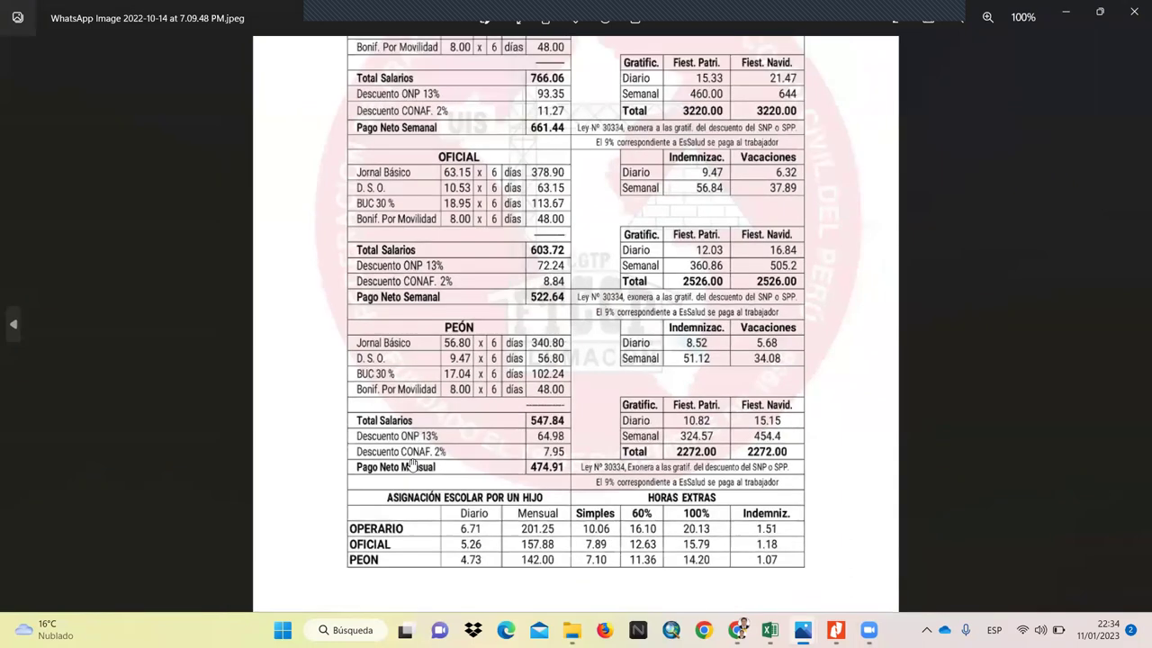
{"action": "scroll", "coordinate": [413, 463], "scroll_direction": "down", "scroll_amount": 2}
{"action": "scroll", "coordinate": [474, 281], "scroll_direction": "down", "scroll_amount": 1}
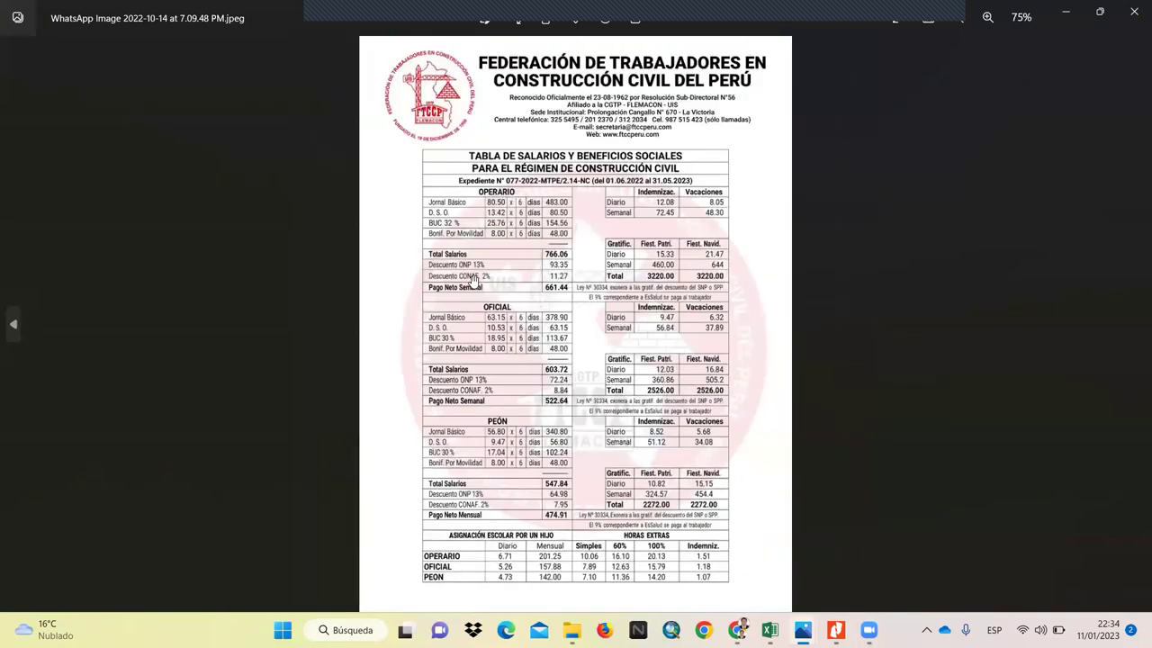
{"action": "scroll", "coordinate": [473, 279], "scroll_direction": "up", "scroll_amount": 1}
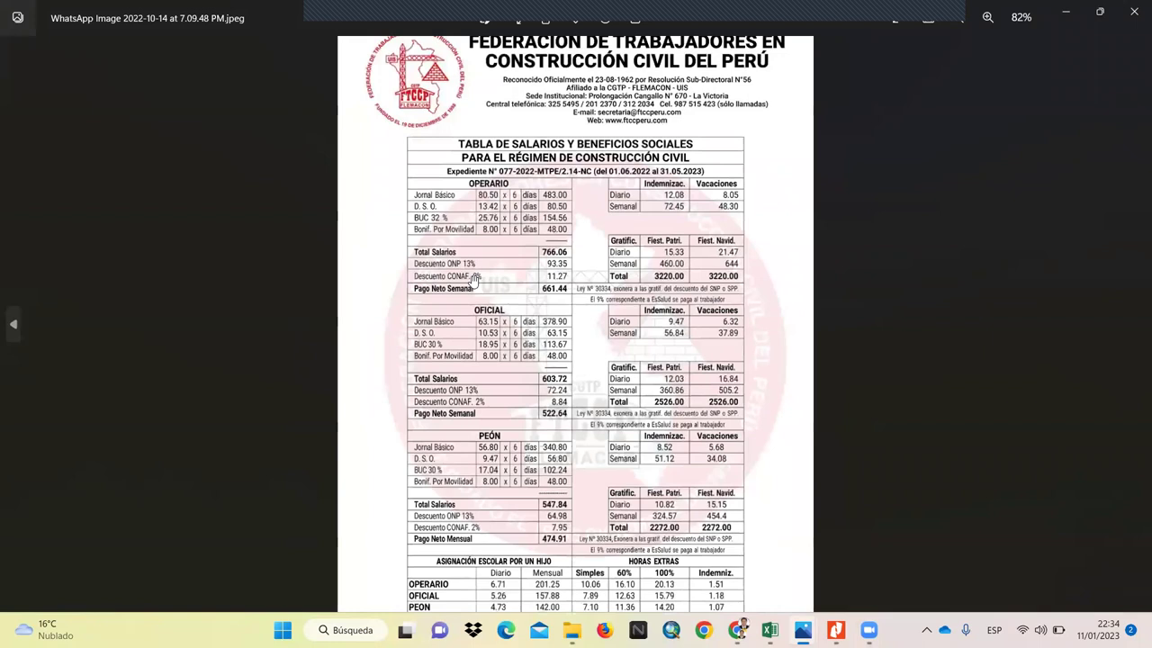
{"action": "scroll", "coordinate": [473, 279], "scroll_direction": "up", "scroll_amount": 1}
{"action": "scroll", "coordinate": [470, 367], "scroll_direction": "up", "scroll_amount": 1}
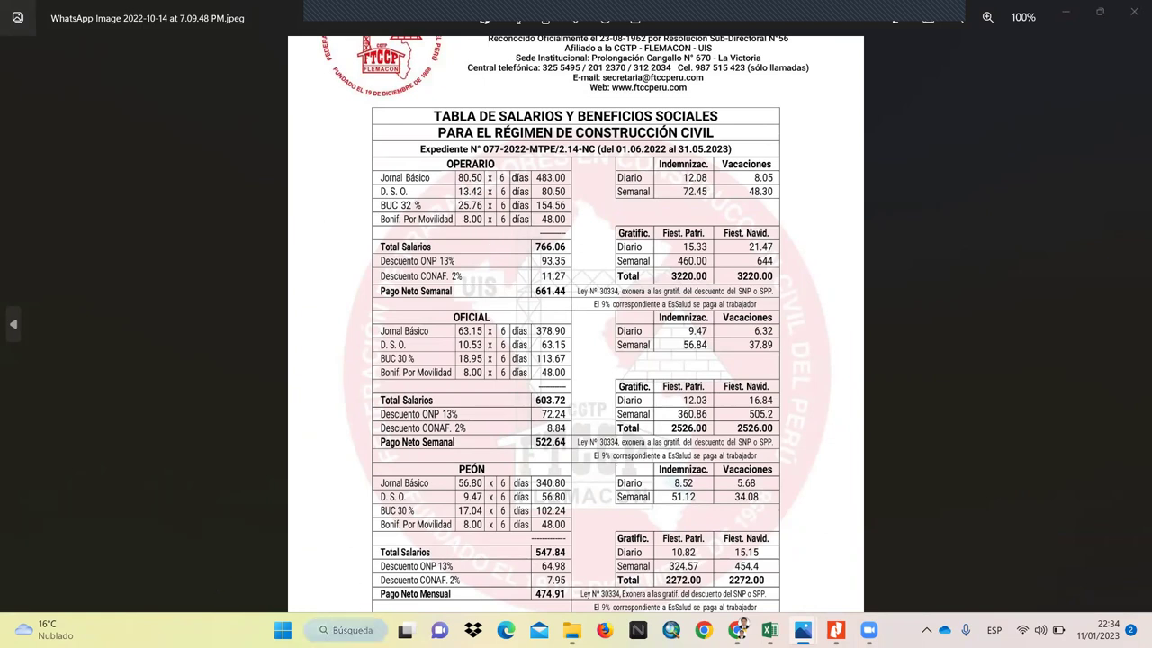
Step: In the Windows Calculator, divide the operario's basic daily wage of 80.50 by 8 hours, and close the Calculator
{"action": "left_click", "coordinate": [387, 180]}
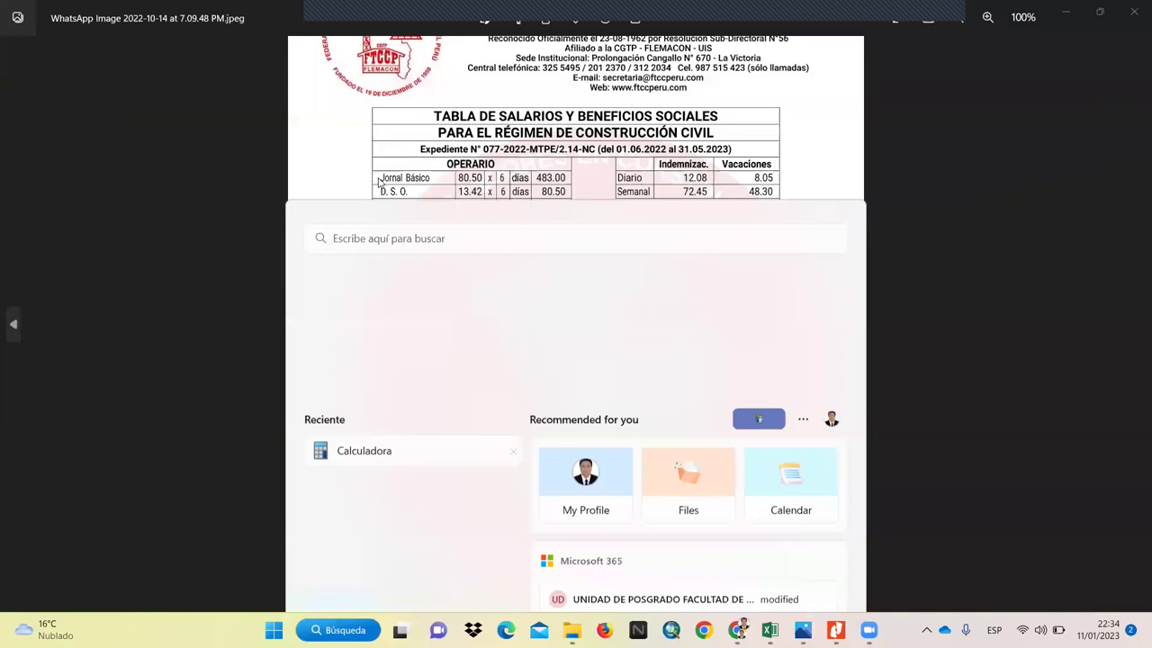
{"action": "left_click", "coordinate": [699, 441]}
{"action": "left_click", "coordinate": [705, 533]}
{"action": "left_click", "coordinate": [756, 538]}
{"action": "left_click", "coordinate": [706, 443]}
{"action": "left_click", "coordinate": [836, 350]}
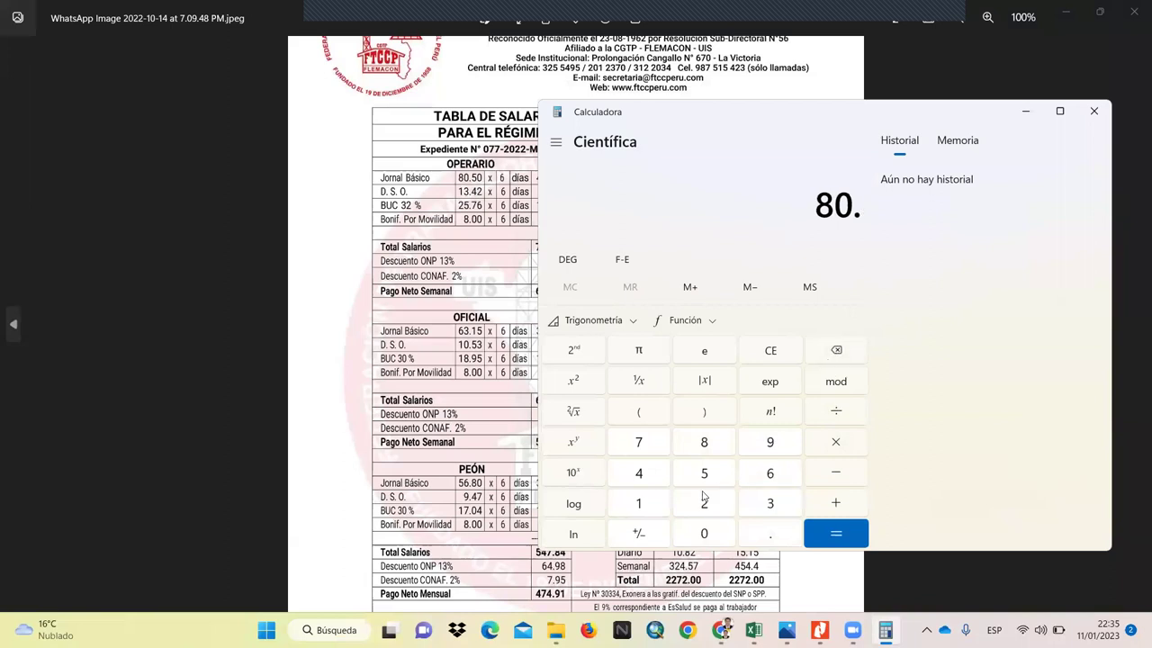
{"action": "left_click", "coordinate": [705, 474]}
{"action": "left_click", "coordinate": [704, 534]}
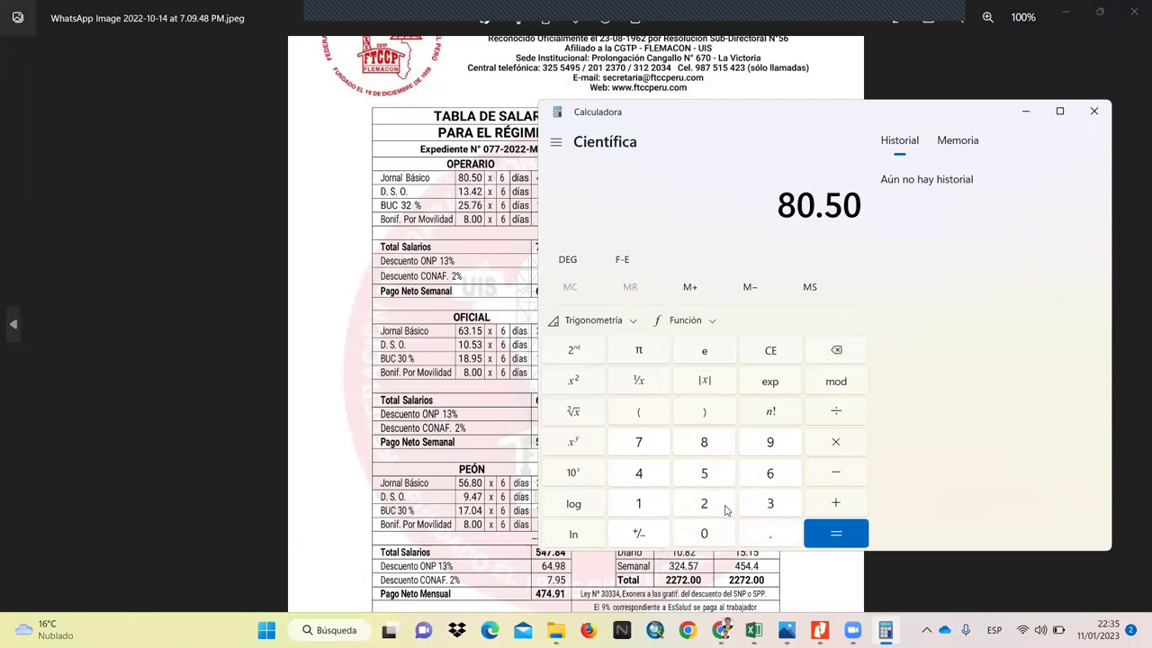
{"action": "left_click", "coordinate": [837, 413]}
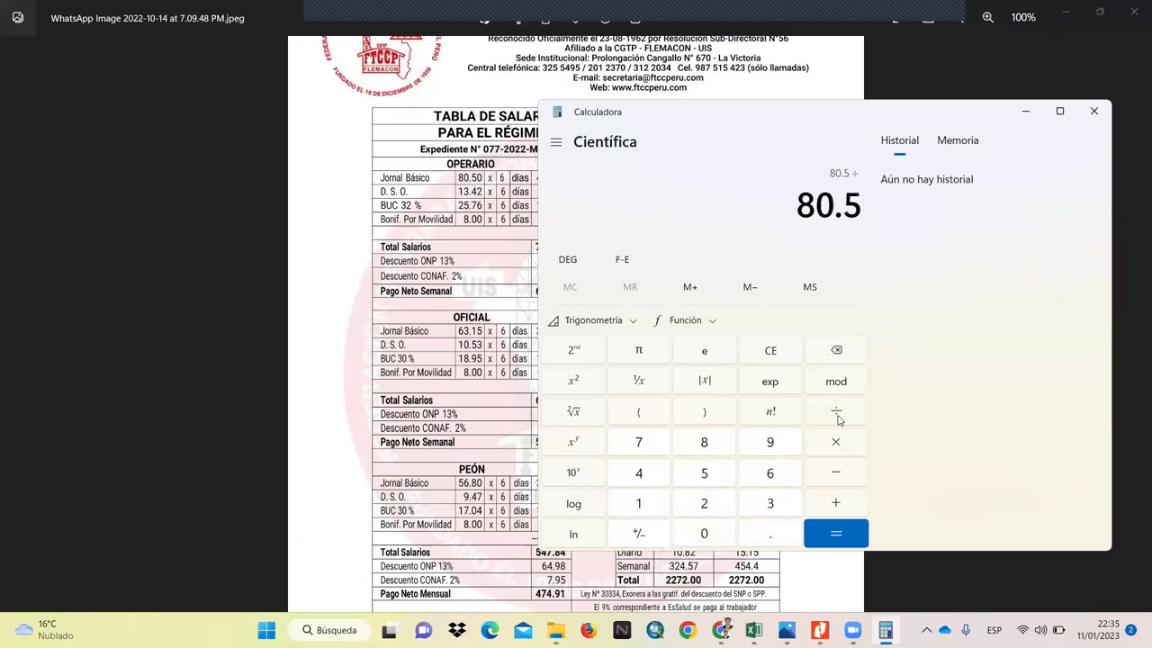
{"action": "left_click", "coordinate": [704, 474]}
{"action": "left_click", "coordinate": [836, 352]}
{"action": "left_click", "coordinate": [704, 442]}
{"action": "left_click", "coordinate": [846, 540]}
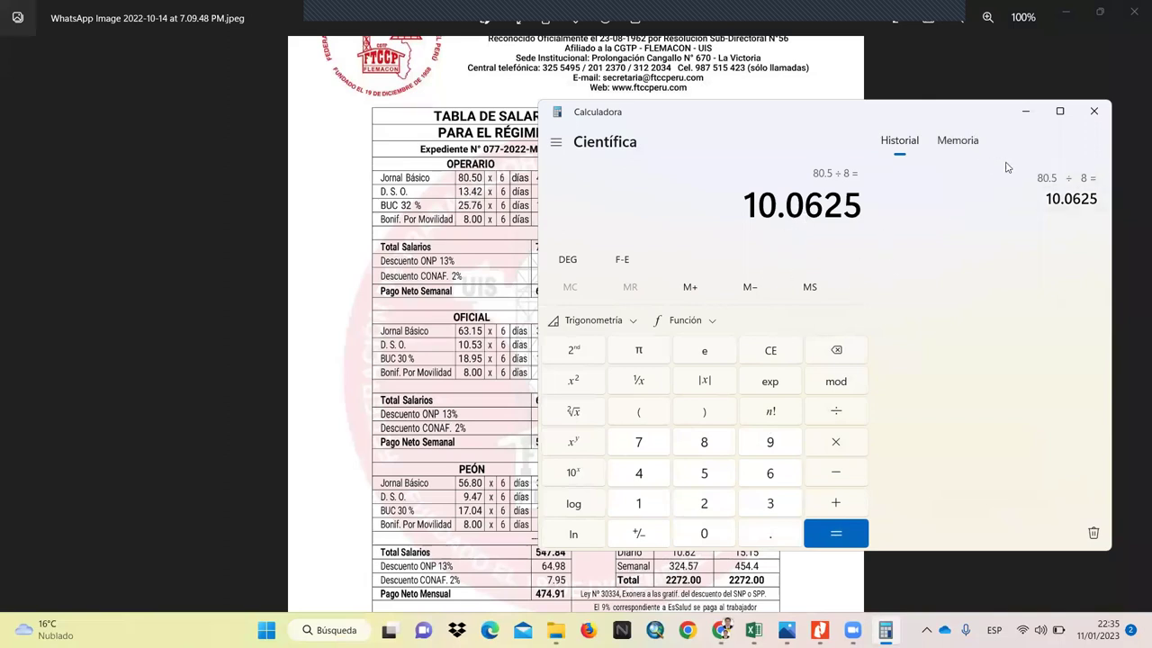
{"action": "left_click", "coordinate": [1086, 118]}
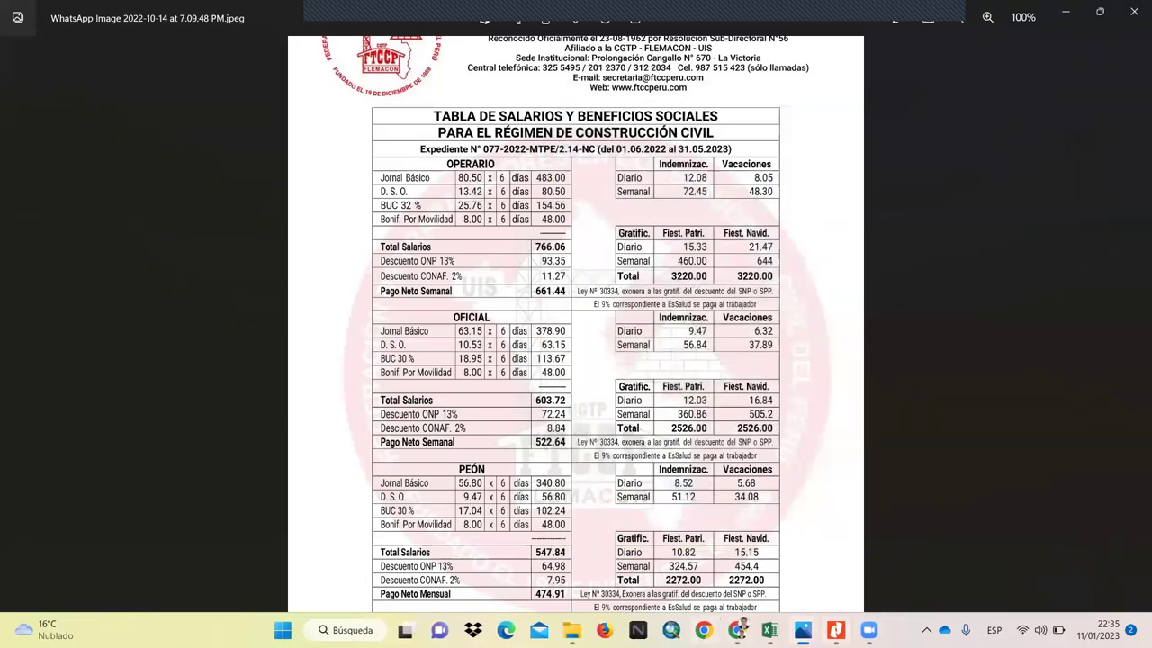
Step: Compare the MANO DE OBRA prices in the project's resource list with the wage table and the Excel worksheet's COSTO HORA HOMBRE row
{"action": "left_click", "coordinate": [836, 630]}
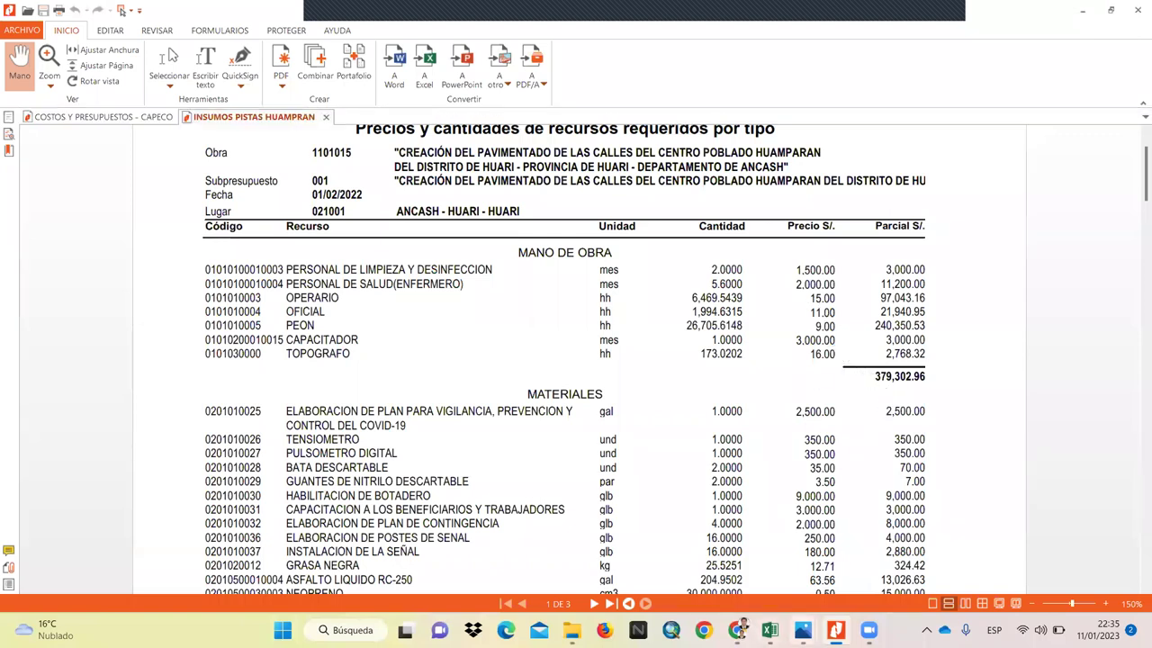
{"action": "left_click", "coordinate": [803, 629]}
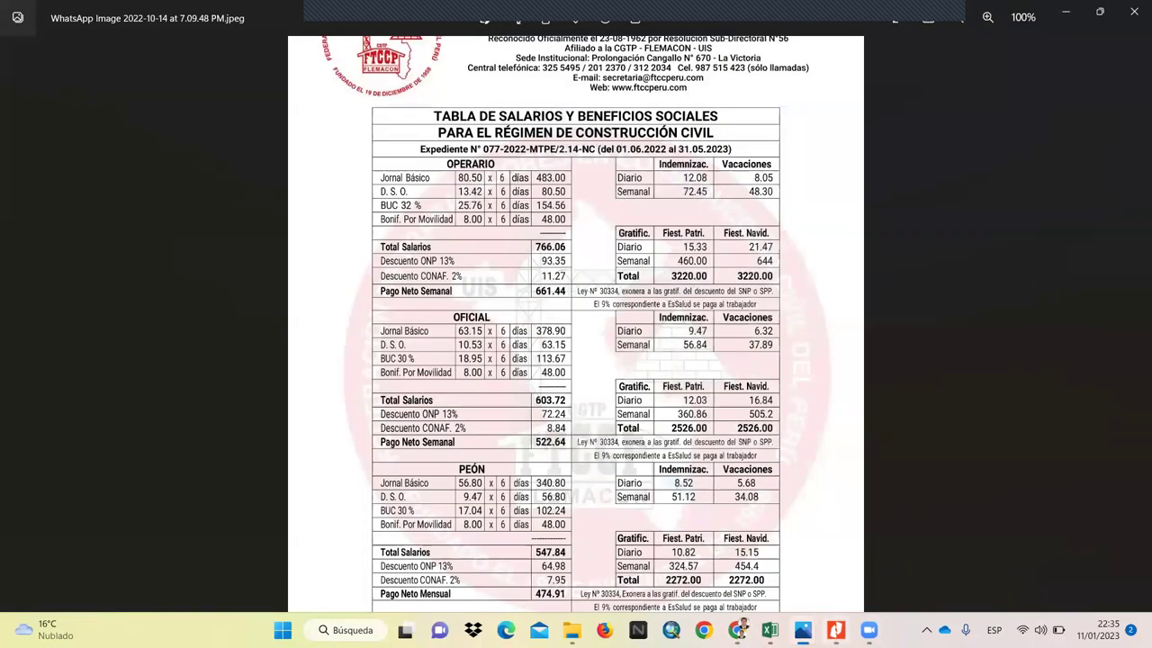
{"action": "left_click", "coordinate": [769, 630]}
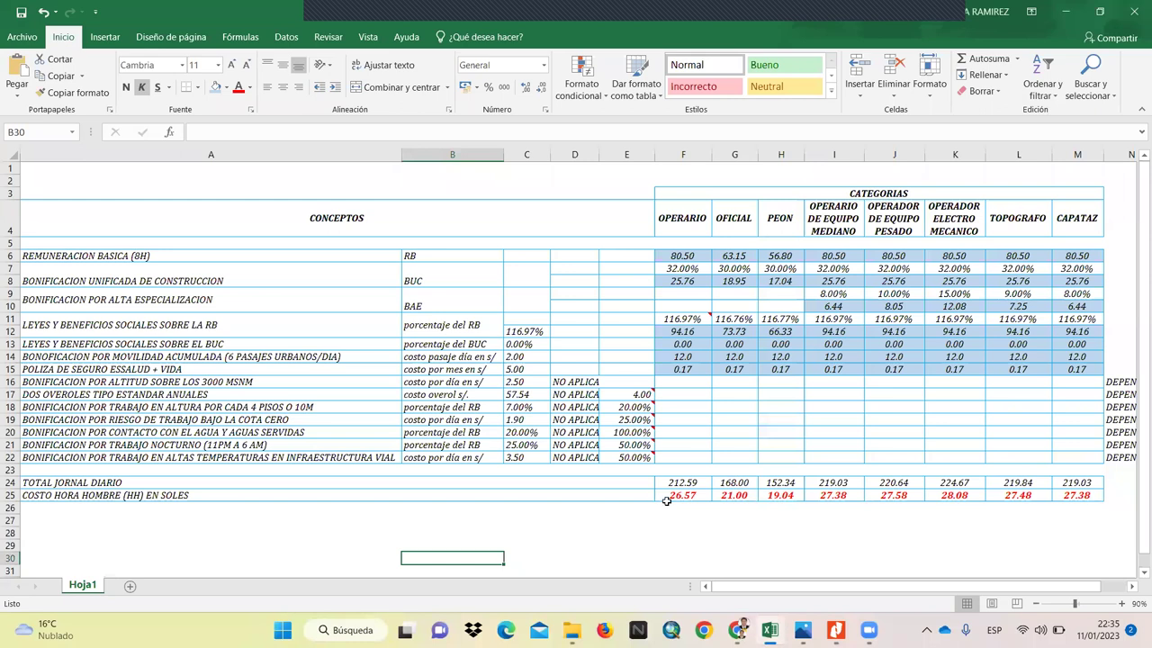
{"action": "left_click", "coordinate": [835, 630]}
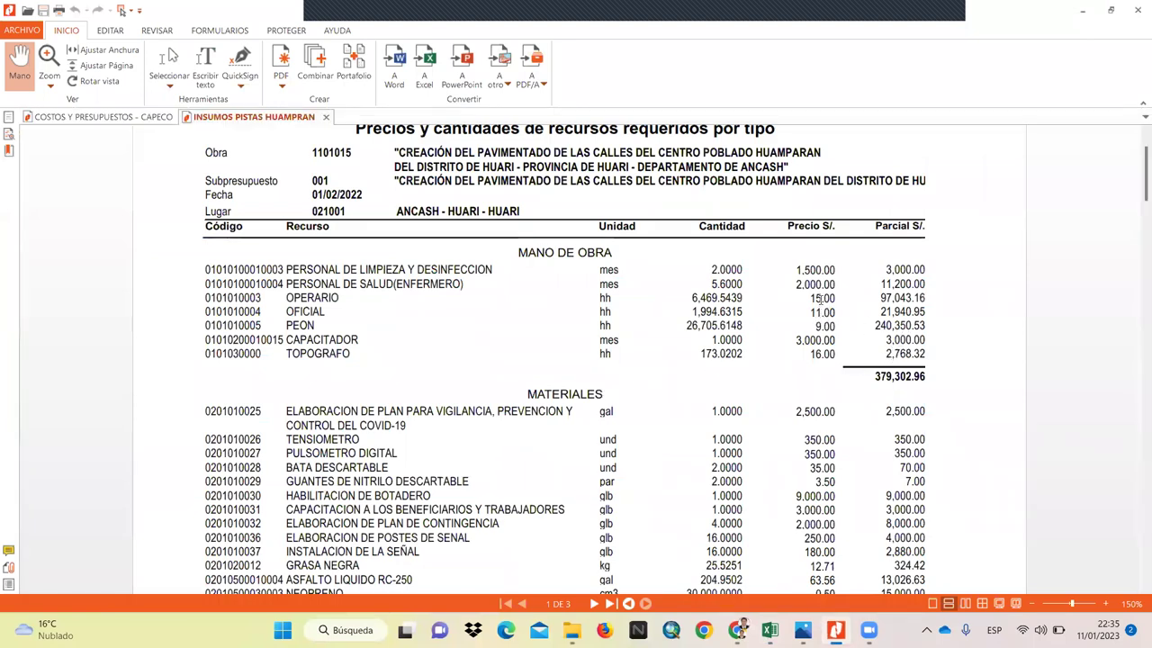
{"action": "left_click", "coordinate": [769, 630]}
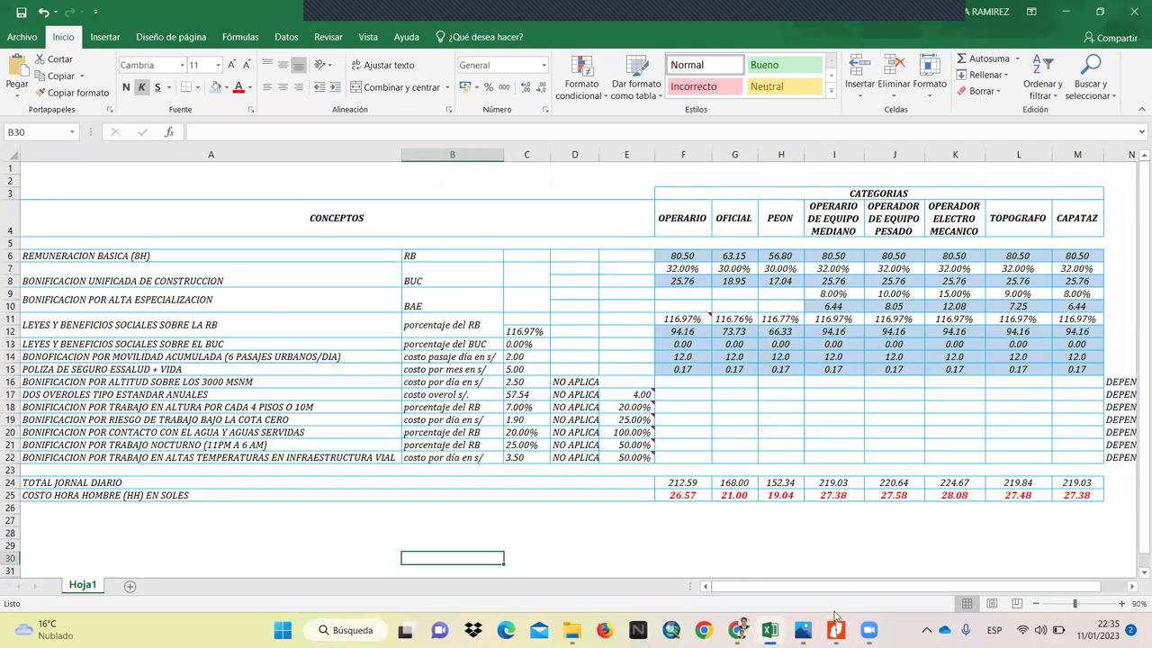
Step: Check the construction regime wage table image once more, and return to the labor cost worksheet in Excel
{"action": "mouse_move", "coordinate": [803, 629]}
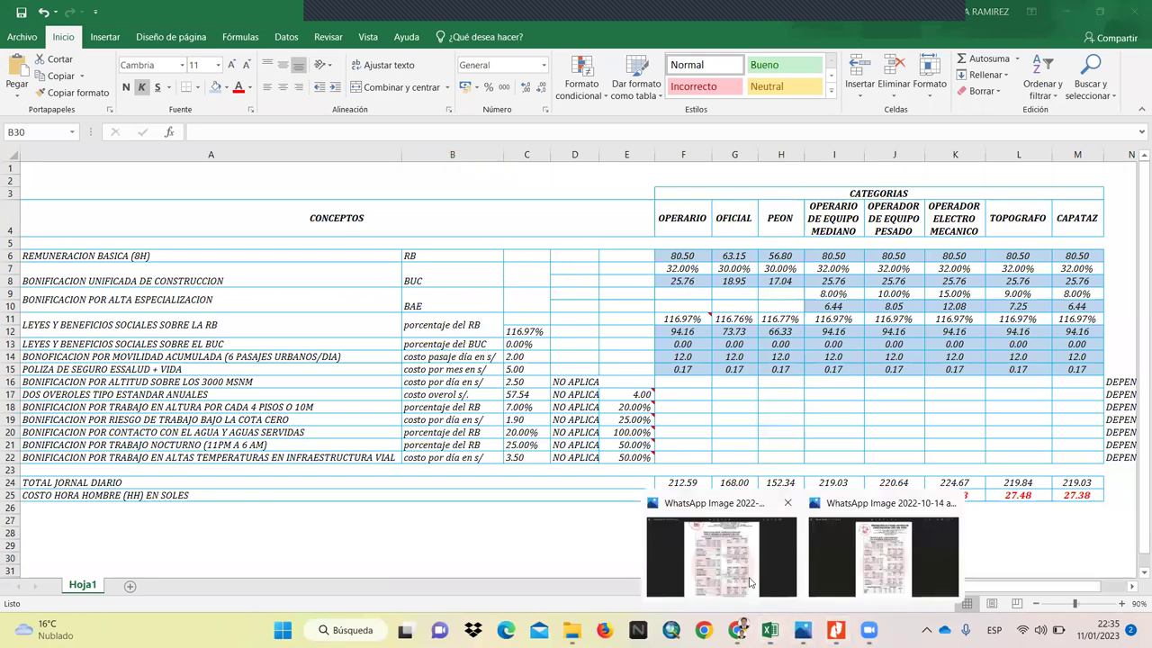
{"action": "left_click", "coordinate": [750, 583]}
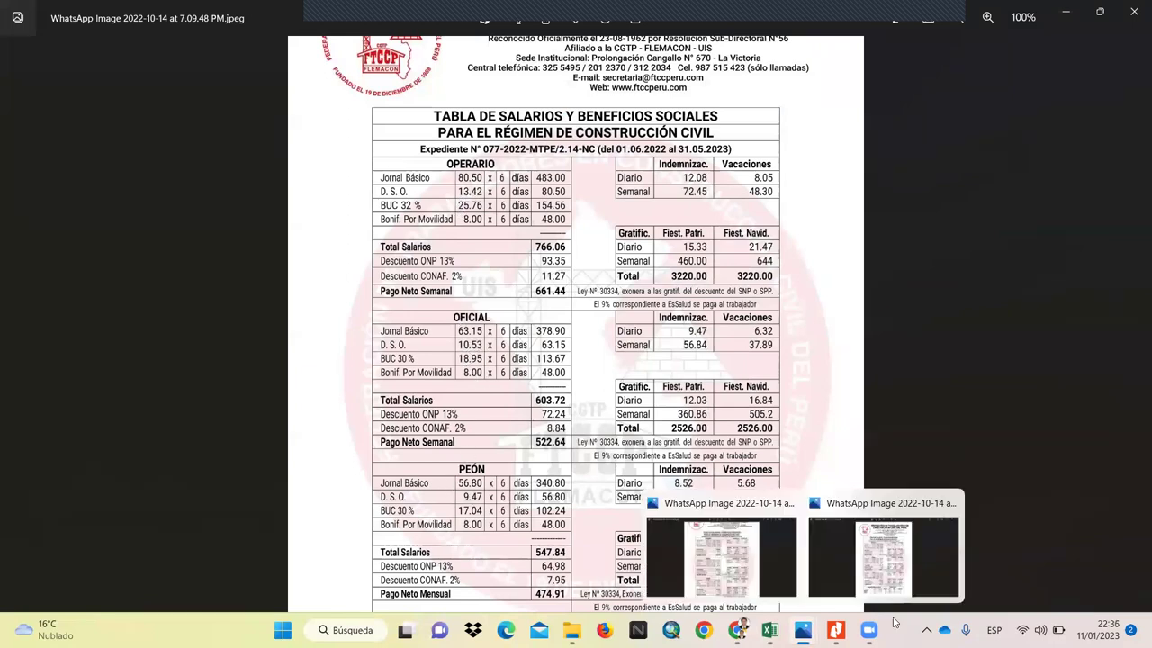
{"action": "mouse_move", "coordinate": [769, 630]}
{"action": "left_click", "coordinate": [790, 544]}
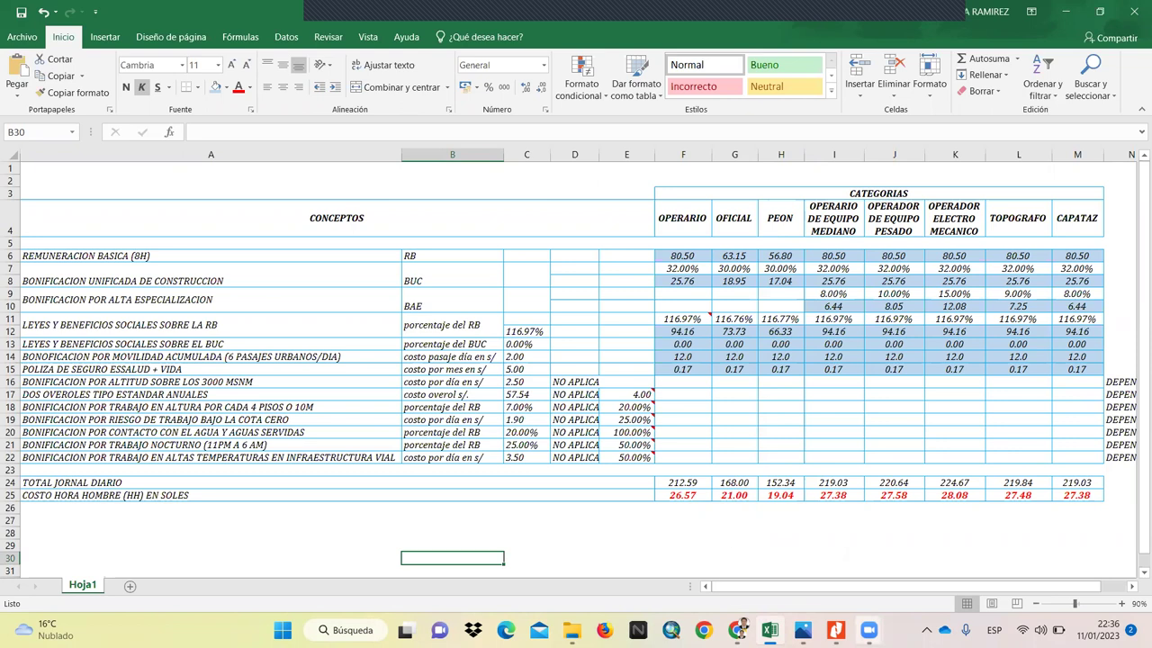
Step: In the second wage image window, go through the basic wage increase and reintegro tables to the TABLA DE SALARIOS - OPERARIOS ESPECIALIZADOS image
{"action": "key", "text": "alt+Tab"}
{"action": "key", "text": "alt+Tab"}
{"action": "mouse_move", "coordinate": [802, 630]}
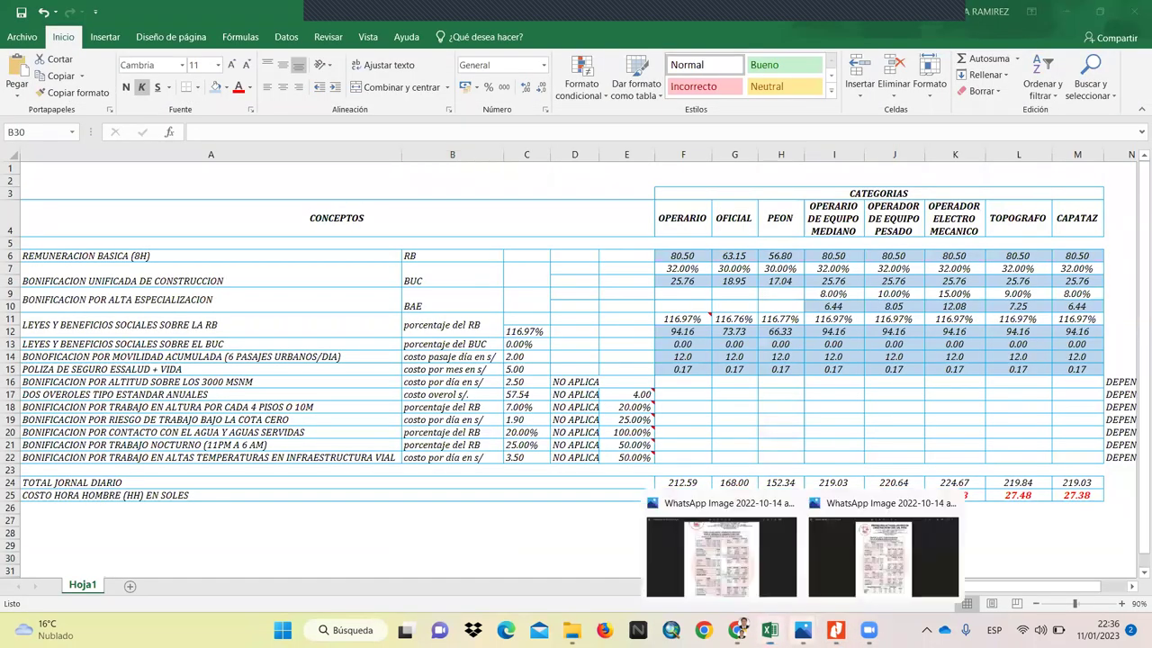
{"action": "left_click", "coordinate": [868, 581]}
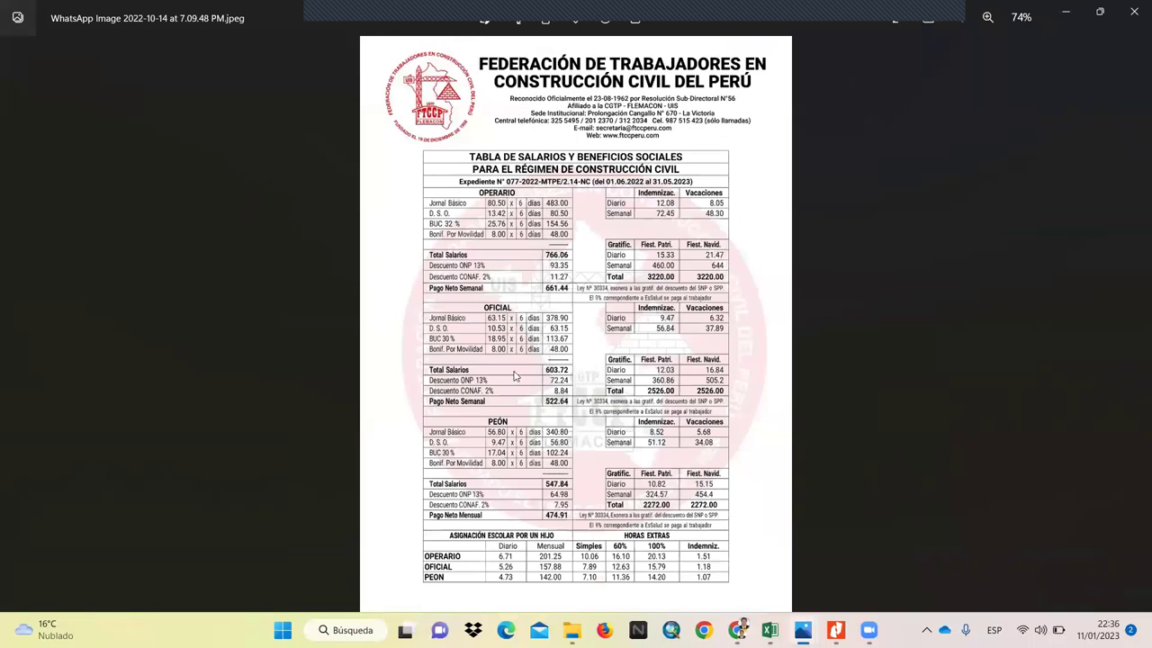
{"action": "key", "text": "Right"}
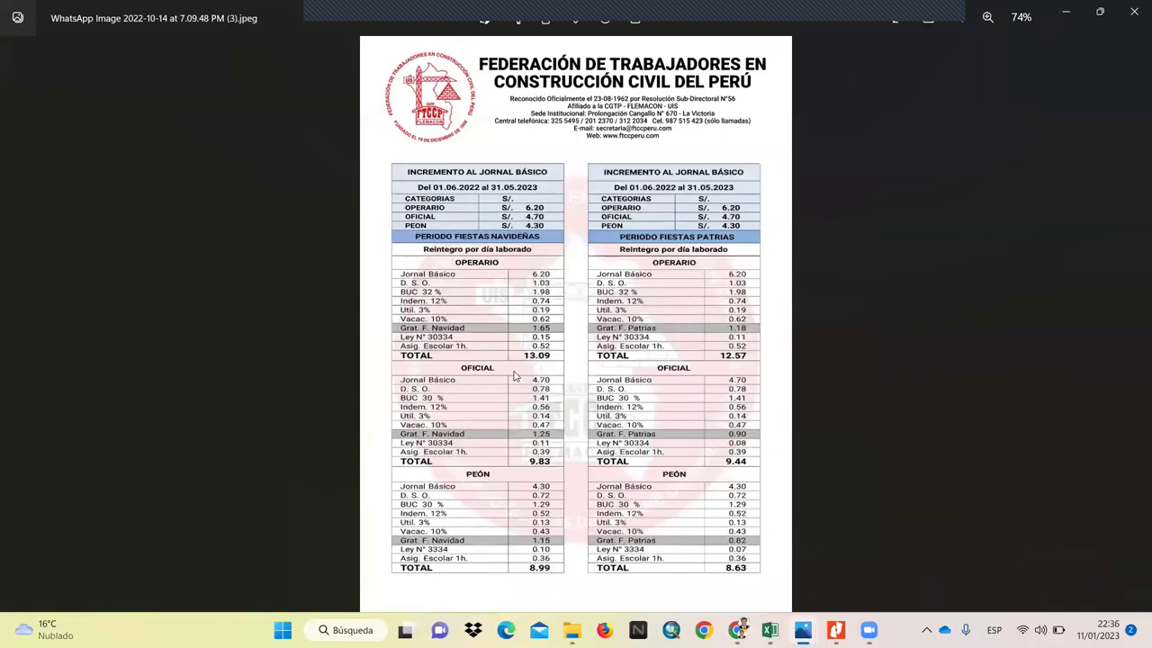
{"action": "key", "text": "Right"}
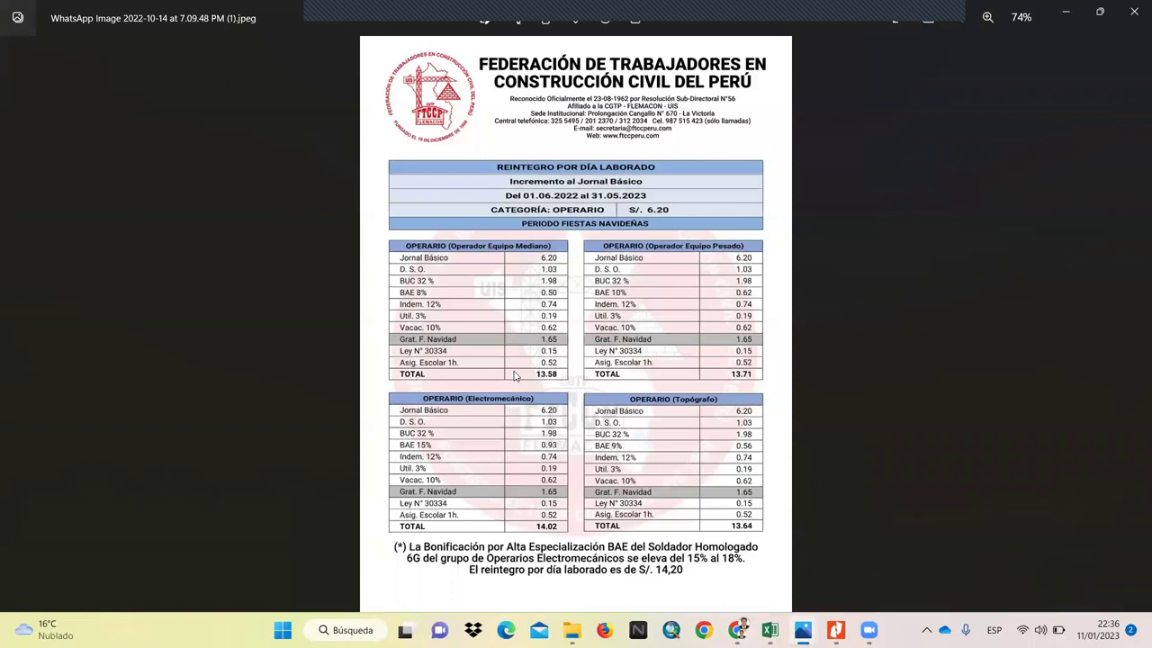
{"action": "key", "text": "Right"}
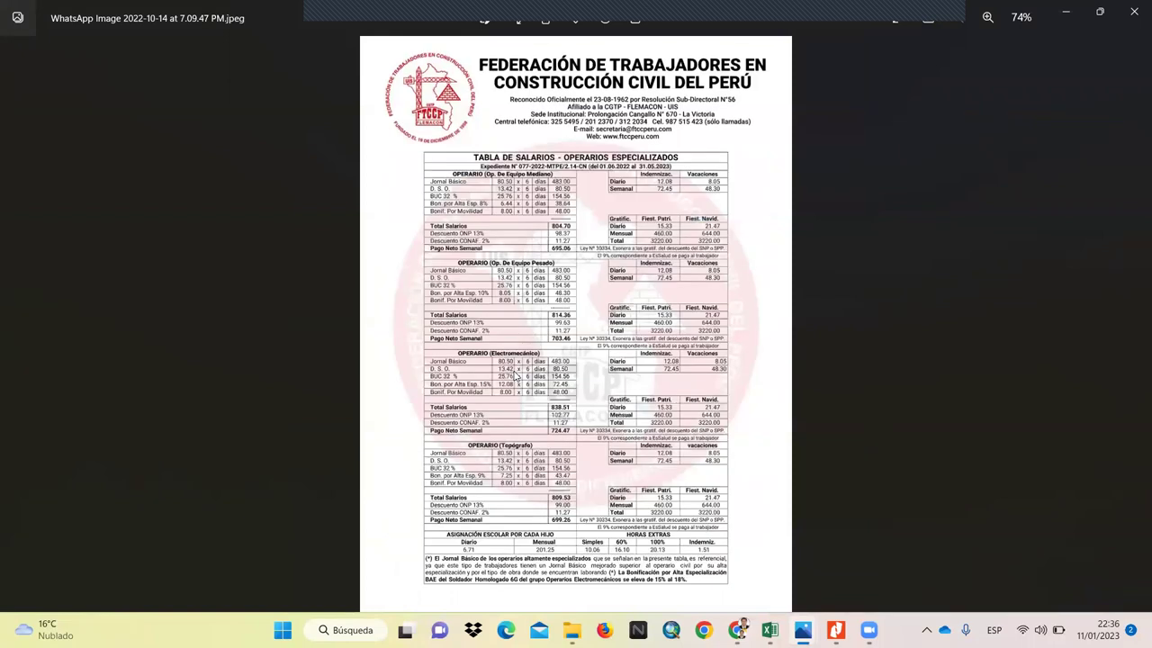
Step: Examine the specialized operators' wage table at 110% zoom, from the Operador de Equipo Mediano section down to the closing notes
{"action": "scroll", "coordinate": [477, 340], "scroll_direction": "up", "scroll_amount": 2}
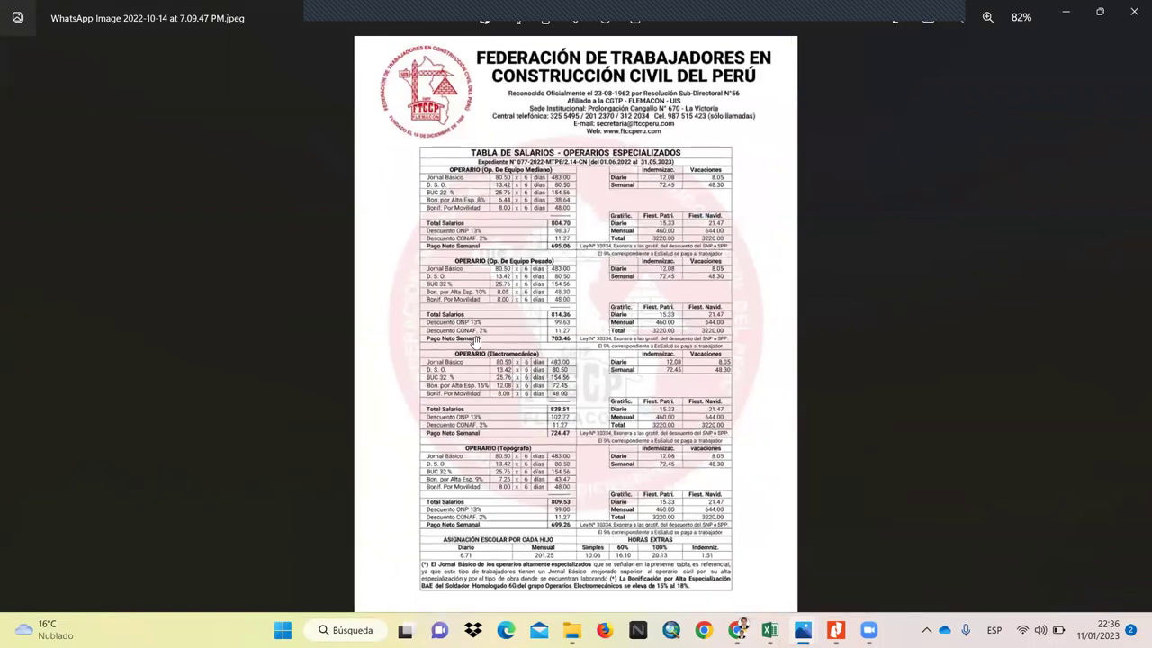
{"action": "scroll", "coordinate": [413, 129], "scroll_direction": "up", "scroll_amount": 1}
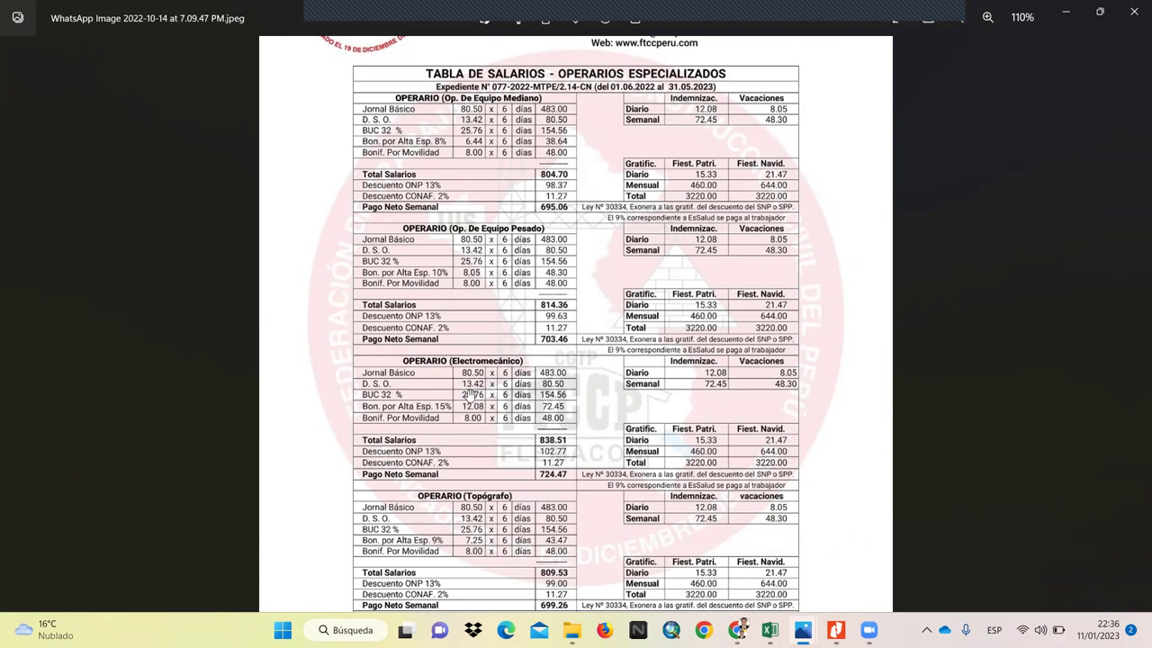
{"action": "left_click_drag", "start_coordinate": [470, 412], "coordinate": [464, 302]}
{"action": "scroll", "coordinate": [462, 333], "scroll_direction": "down", "scroll_amount": 1}
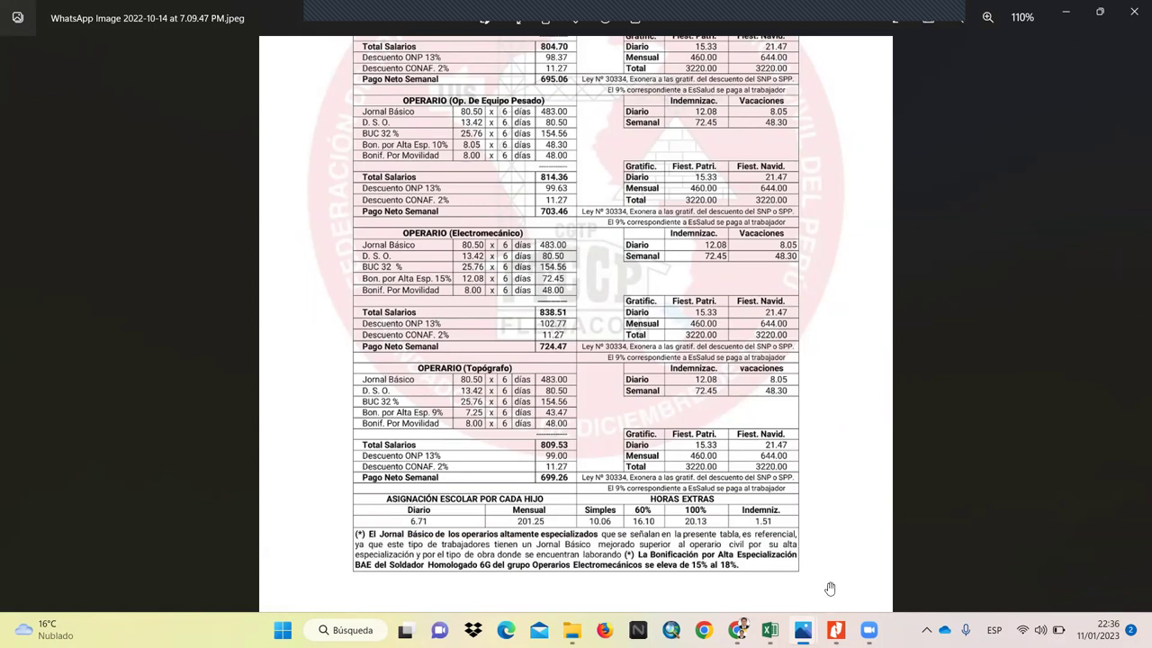
Step: Back in the Excel labor cost worksheet, middle-align the BONIFICACION UNIFICADA DE CONSTRUCCION label and its BUC abbreviation vertically
{"action": "mouse_move", "coordinate": [769, 629]}
{"action": "left_click", "coordinate": [768, 595]}
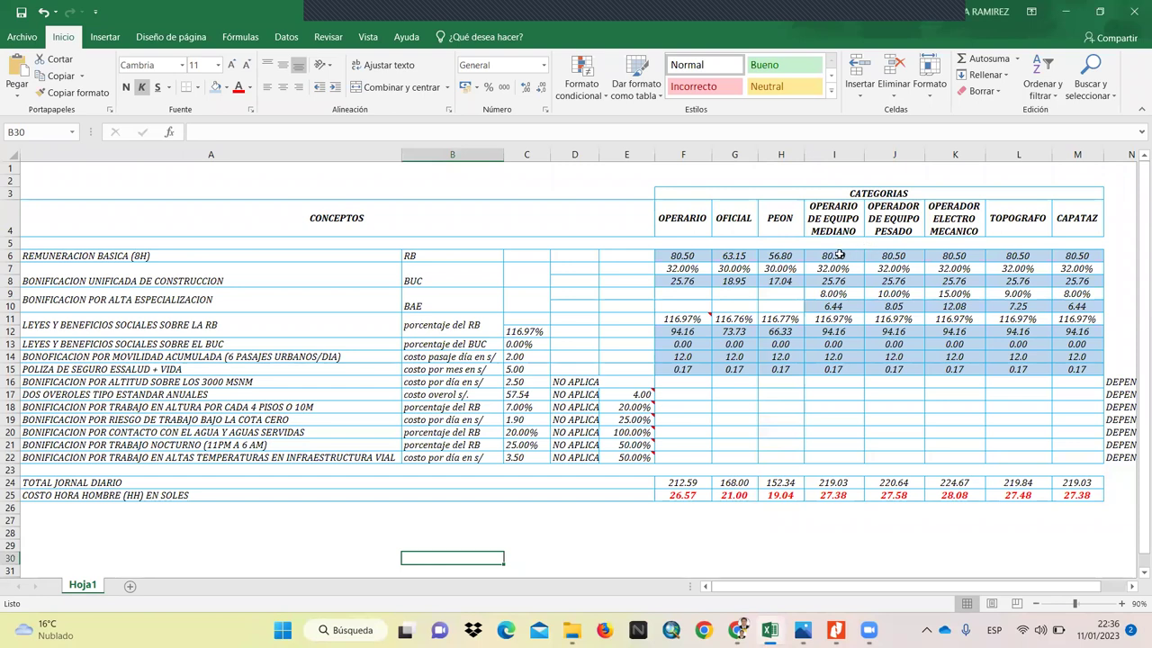
{"action": "left_click", "coordinate": [82, 284]}
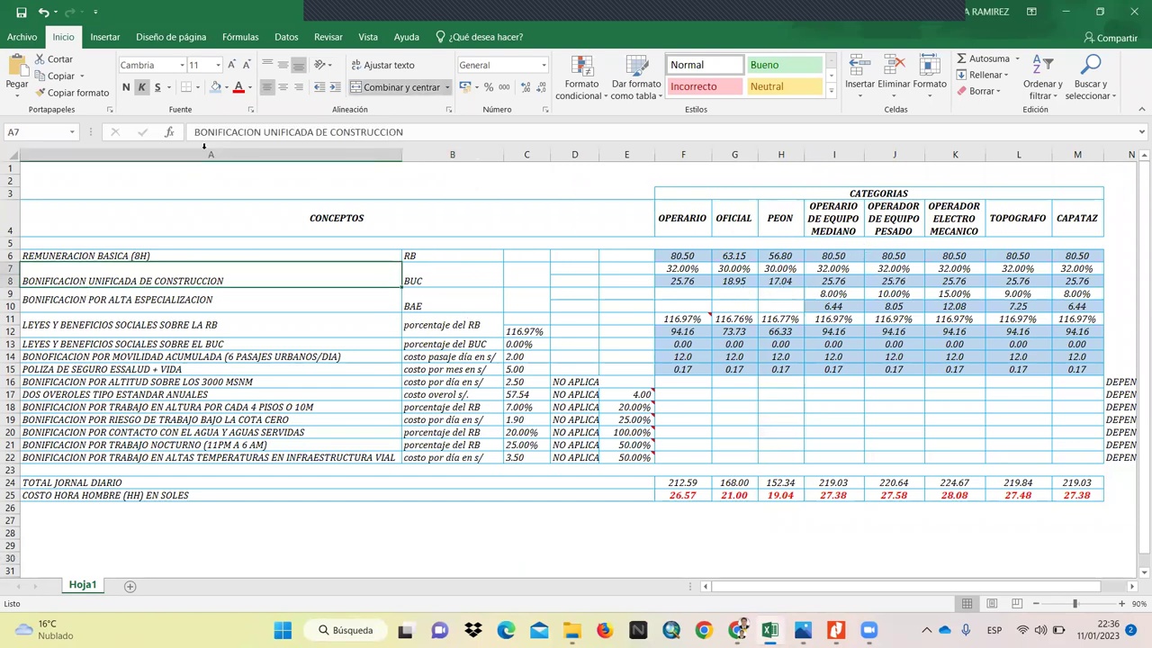
{"action": "left_click", "coordinate": [282, 65]}
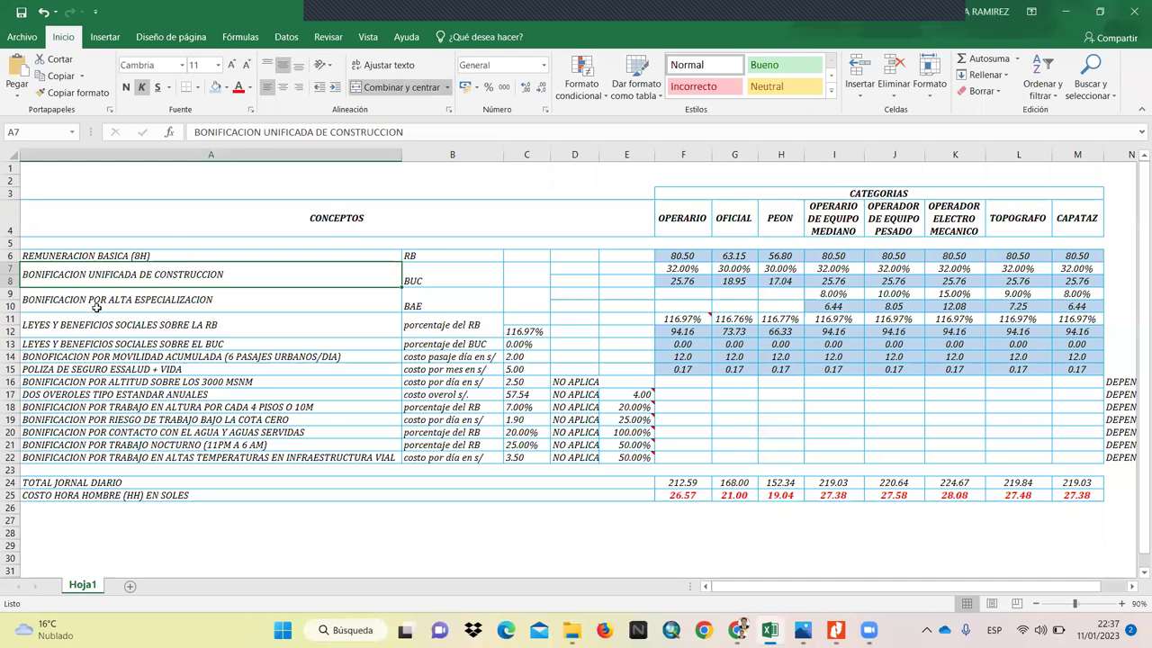
{"action": "left_click", "coordinate": [422, 279]}
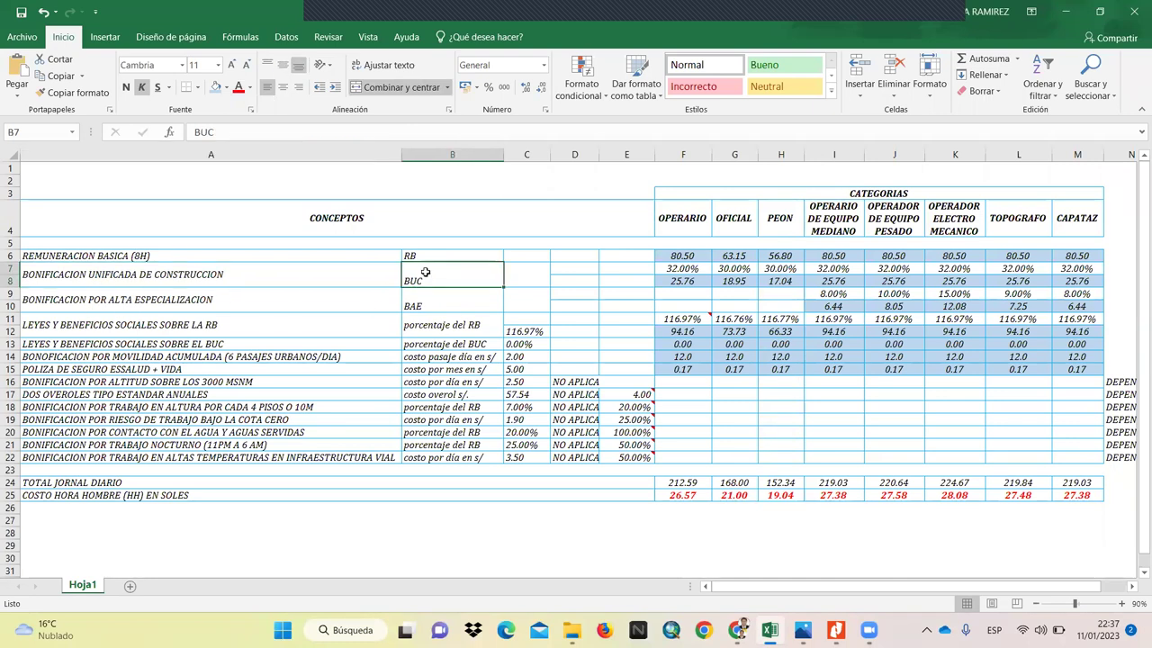
{"action": "left_click", "coordinate": [284, 72]}
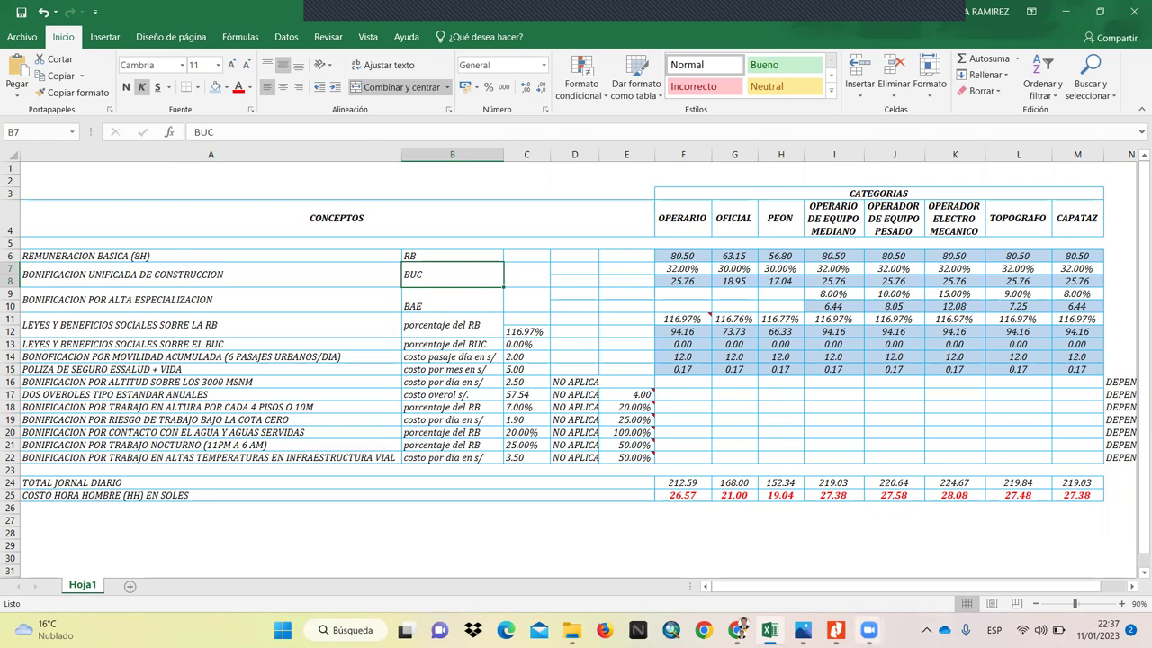
Step: Check the BUC percentages in the construction regime wage table image, and inspect the OPERARIO BUC formula in F8 of the worksheet
{"action": "mouse_move", "coordinate": [769, 629]}
{"action": "left_click", "coordinate": [768, 593]}
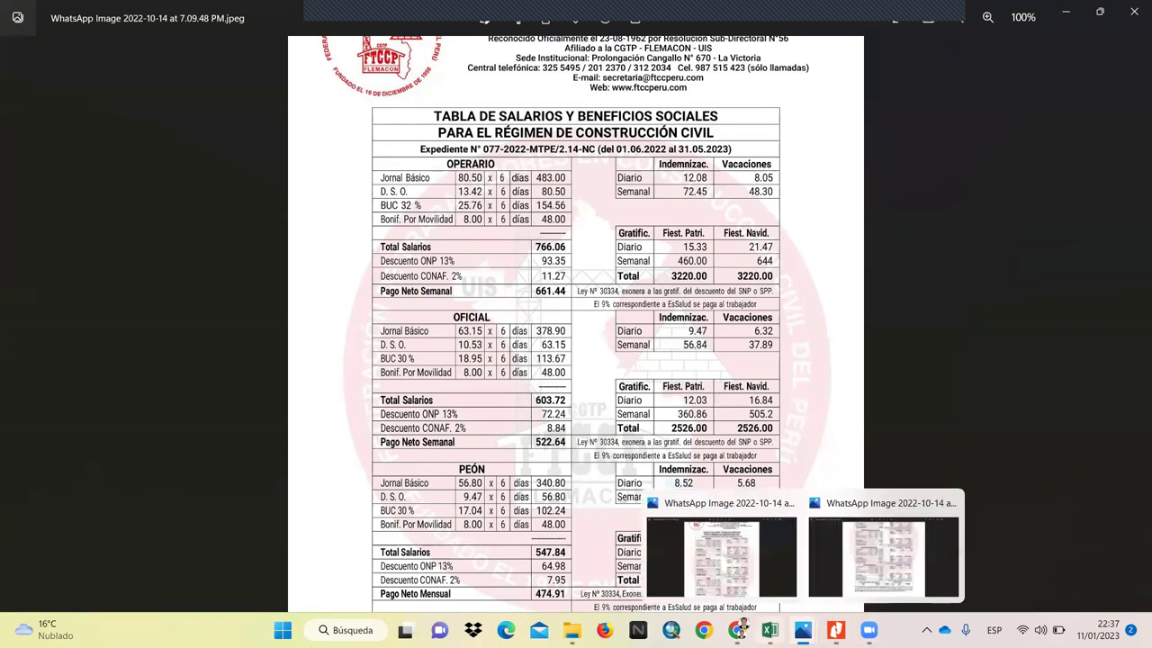
{"action": "left_click", "coordinate": [769, 630]}
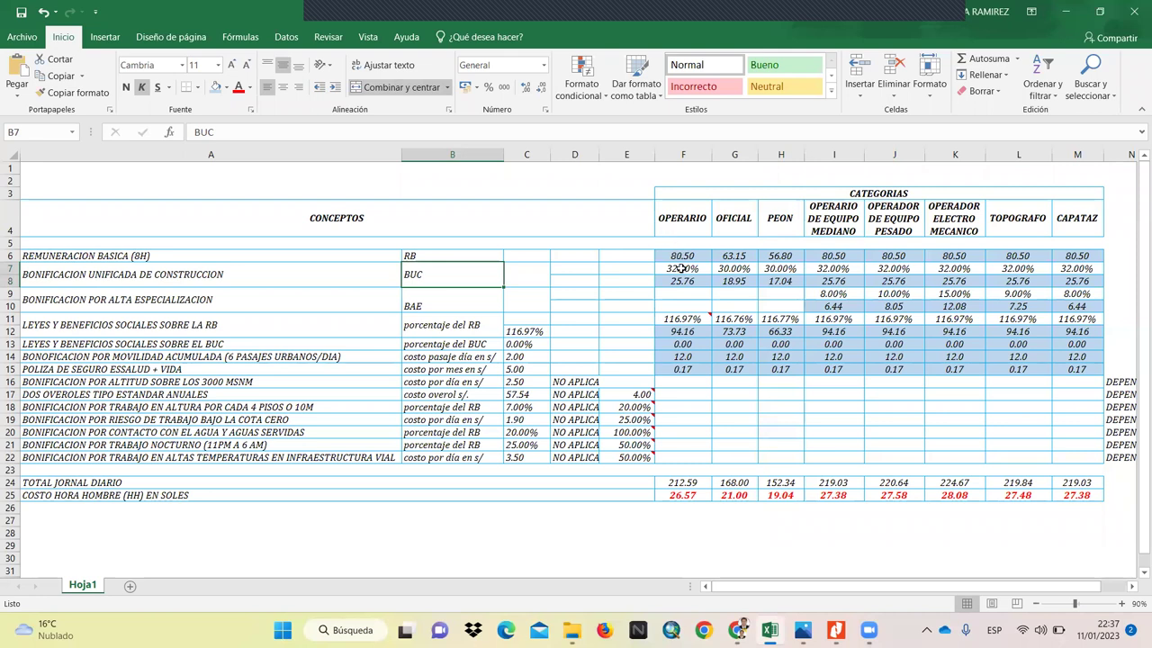
{"action": "double_click", "coordinate": [677, 280]}
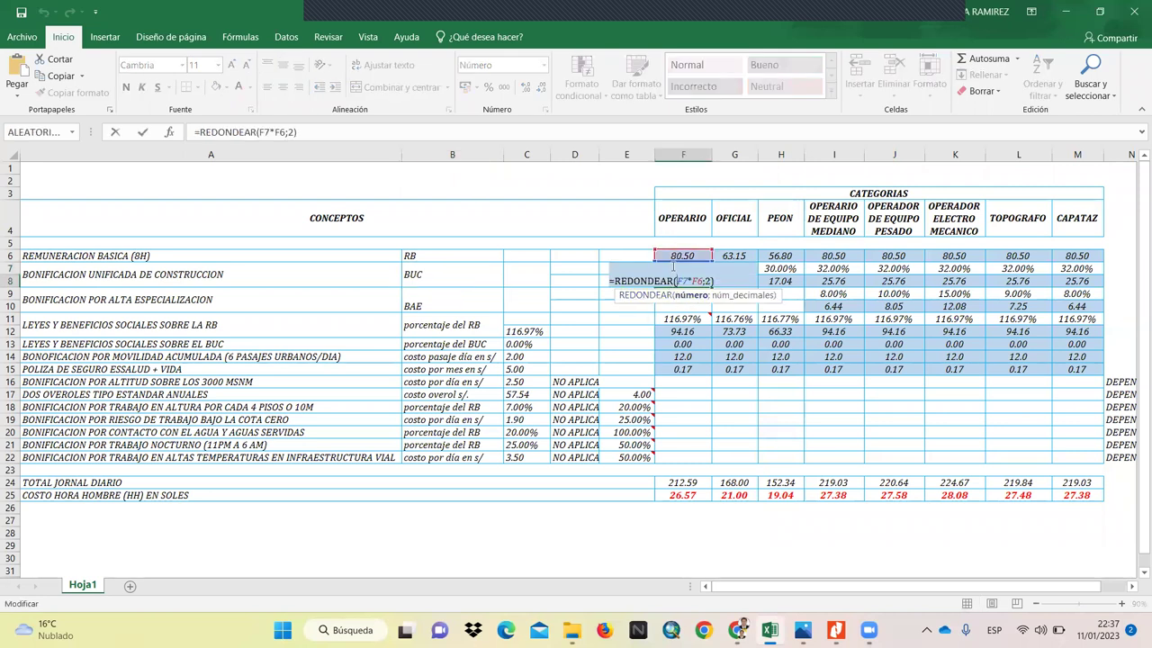
{"action": "key", "text": "ctrl+Return"}
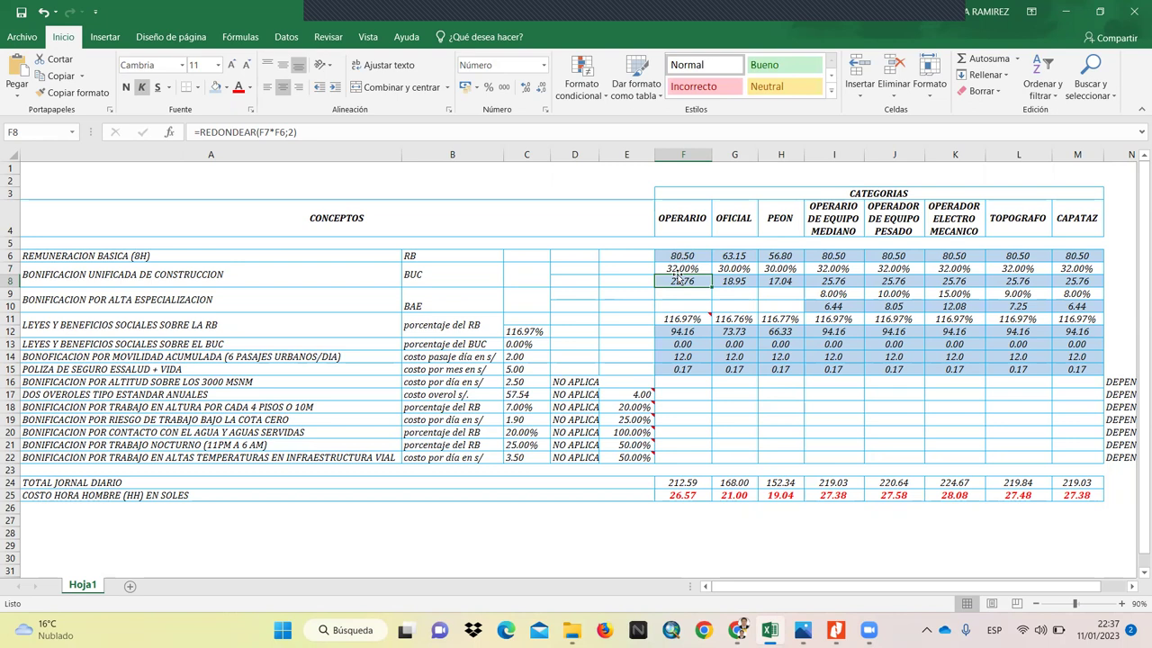
{"action": "double_click", "coordinate": [676, 281]}
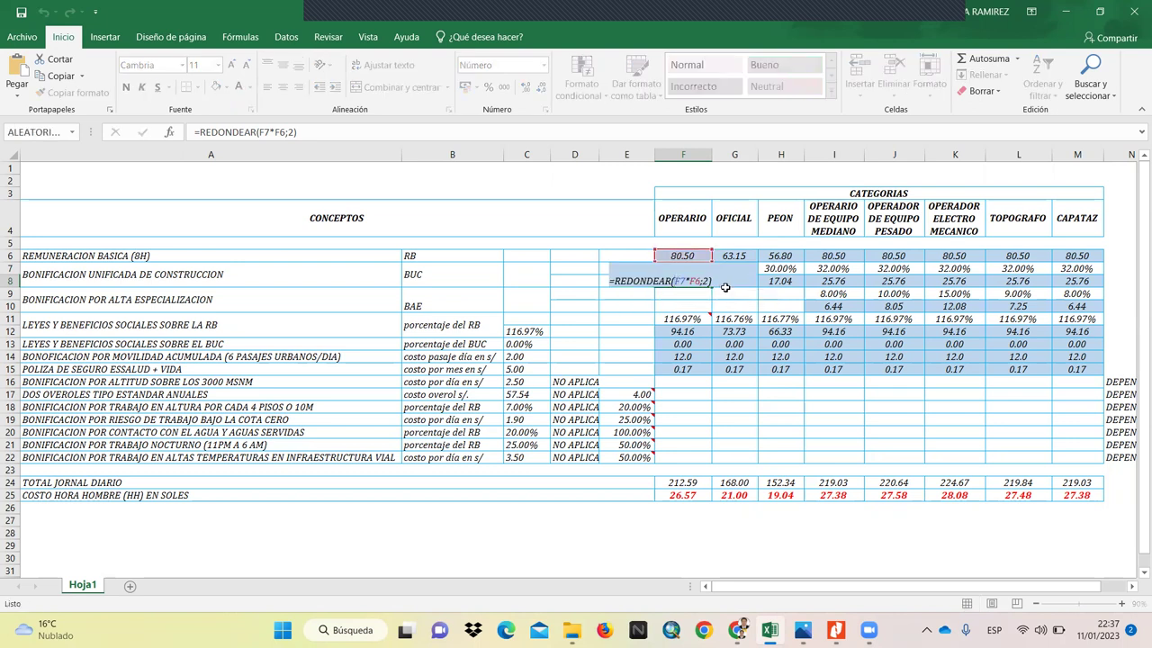
{"action": "key", "text": "Escape"}
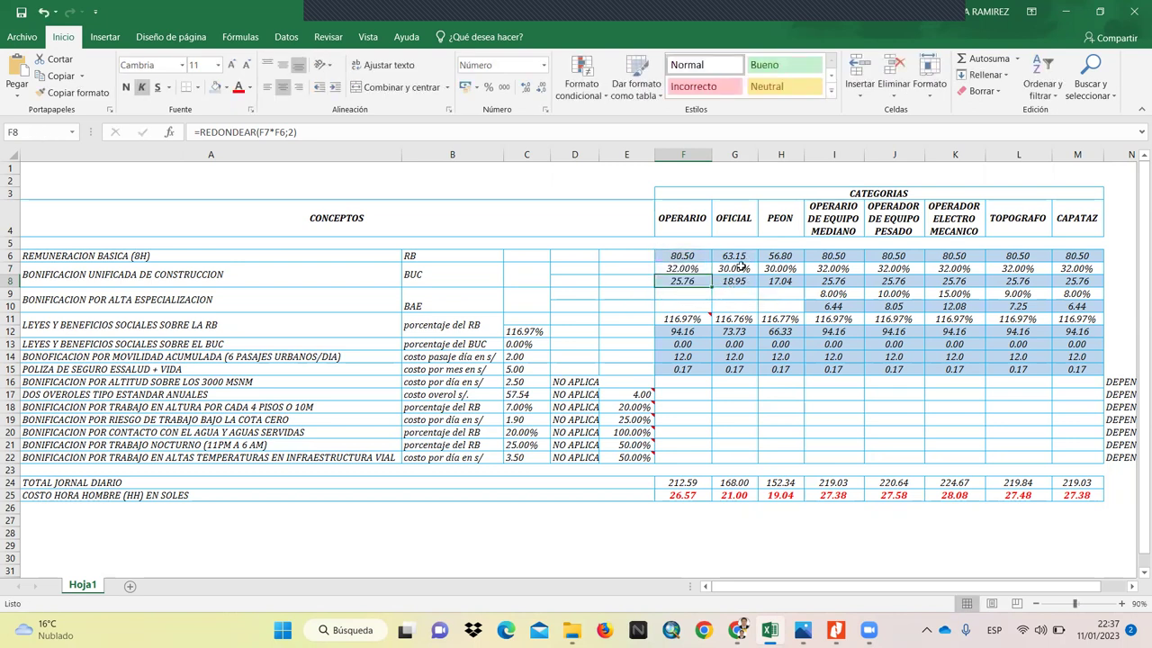
Step: Compare the OFICIAL BUC rate with the wage table image, and inspect the BUC formulas in F8 and G8
{"action": "mouse_move", "coordinate": [802, 630]}
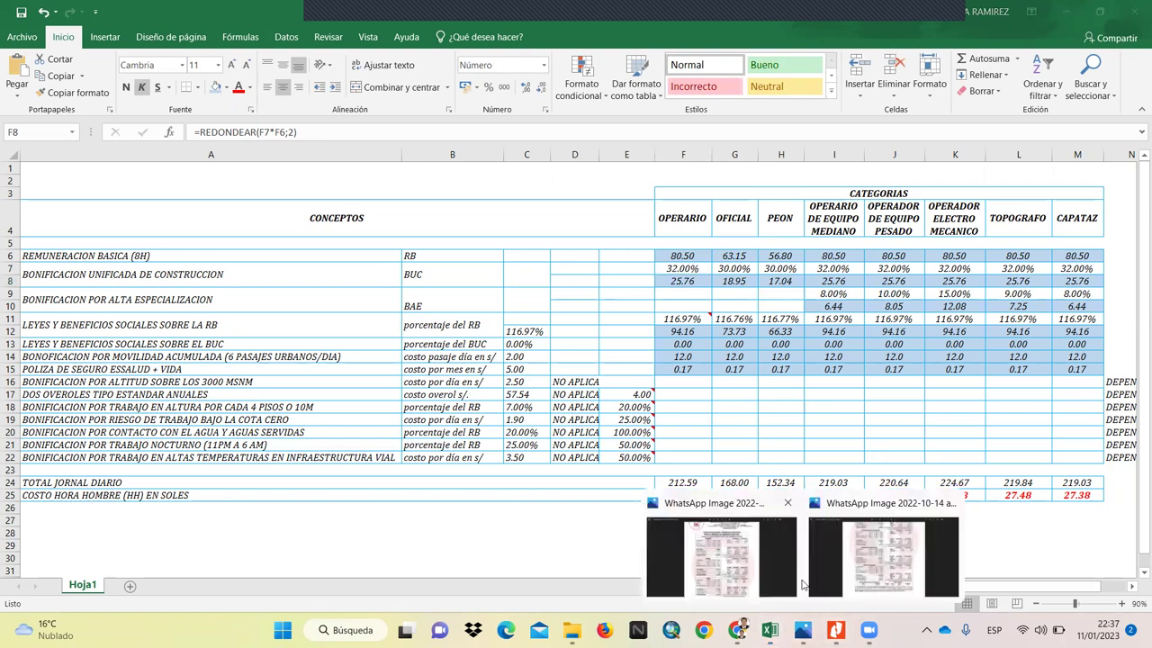
{"action": "left_click", "coordinate": [776, 561]}
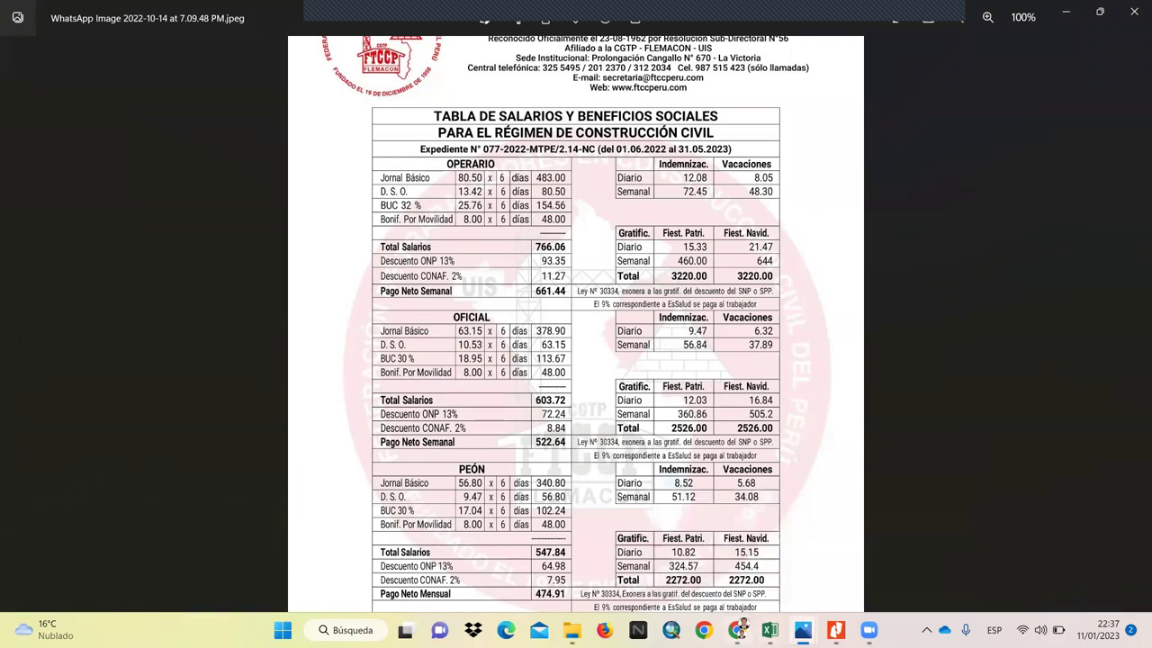
{"action": "key", "text": "alt+Tab"}
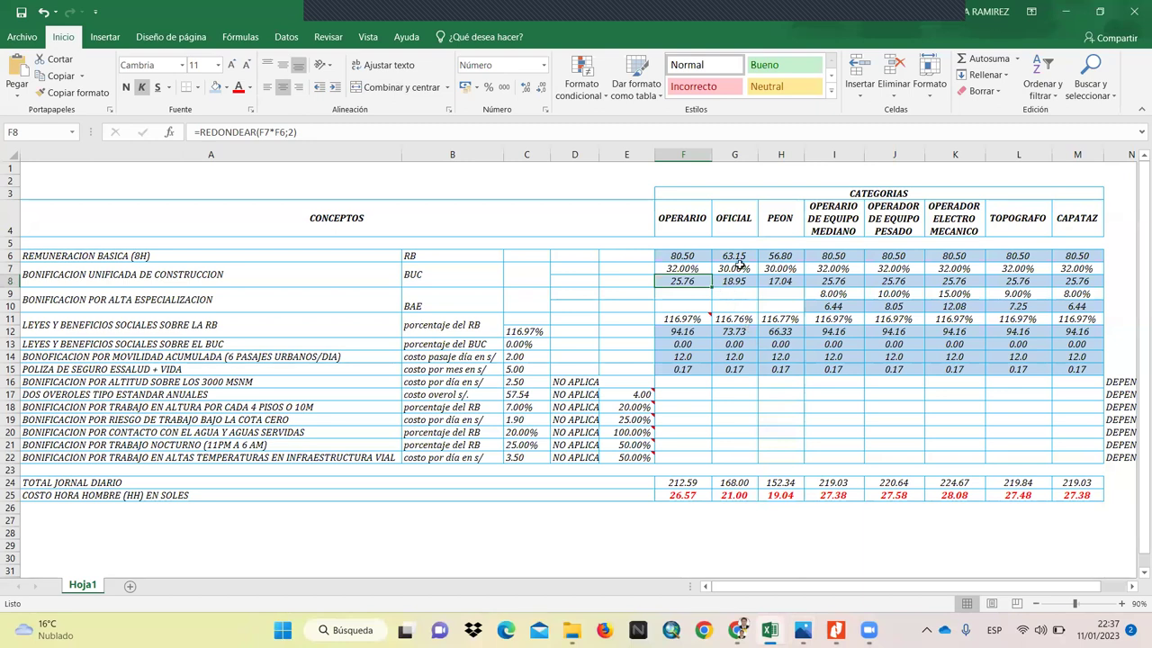
{"action": "left_click", "coordinate": [737, 267]}
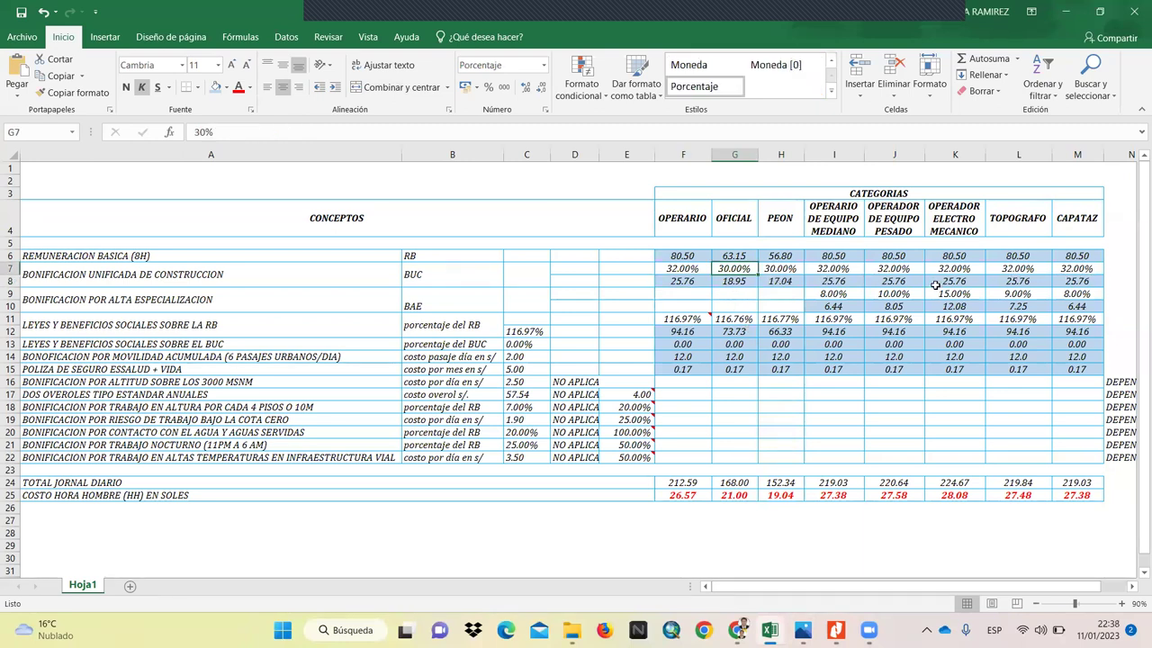
{"action": "left_click", "coordinate": [685, 281]}
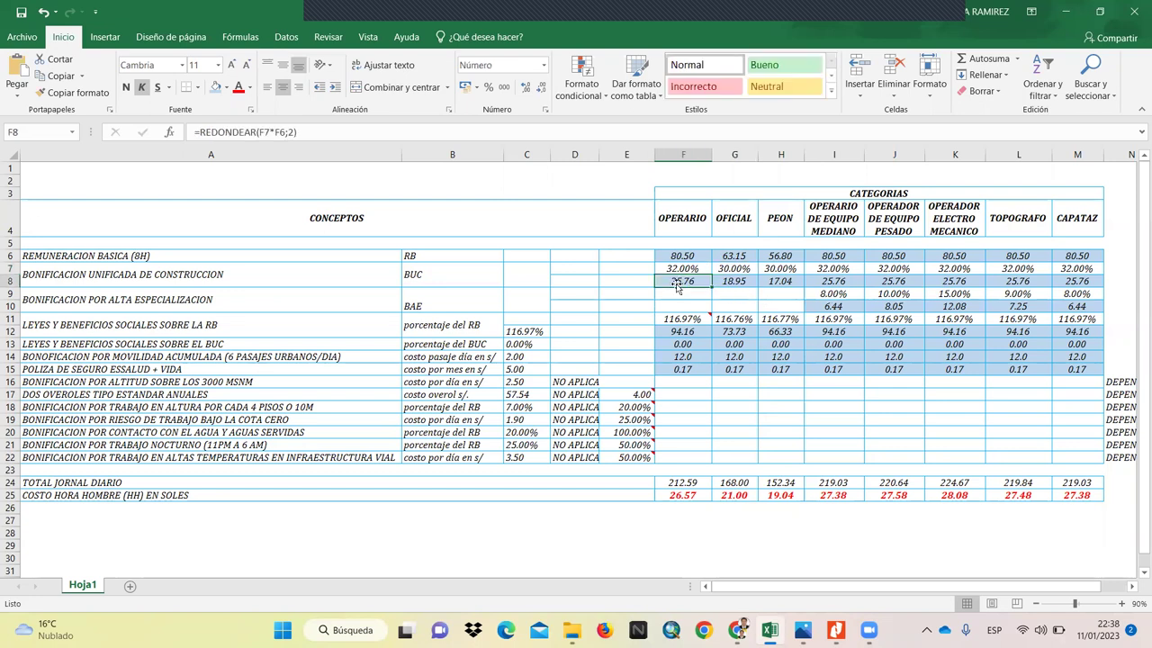
{"action": "double_click", "coordinate": [679, 282]}
{"action": "key", "text": "Escape"}
{"action": "left_click", "coordinate": [733, 281]}
{"action": "double_click", "coordinate": [734, 282]}
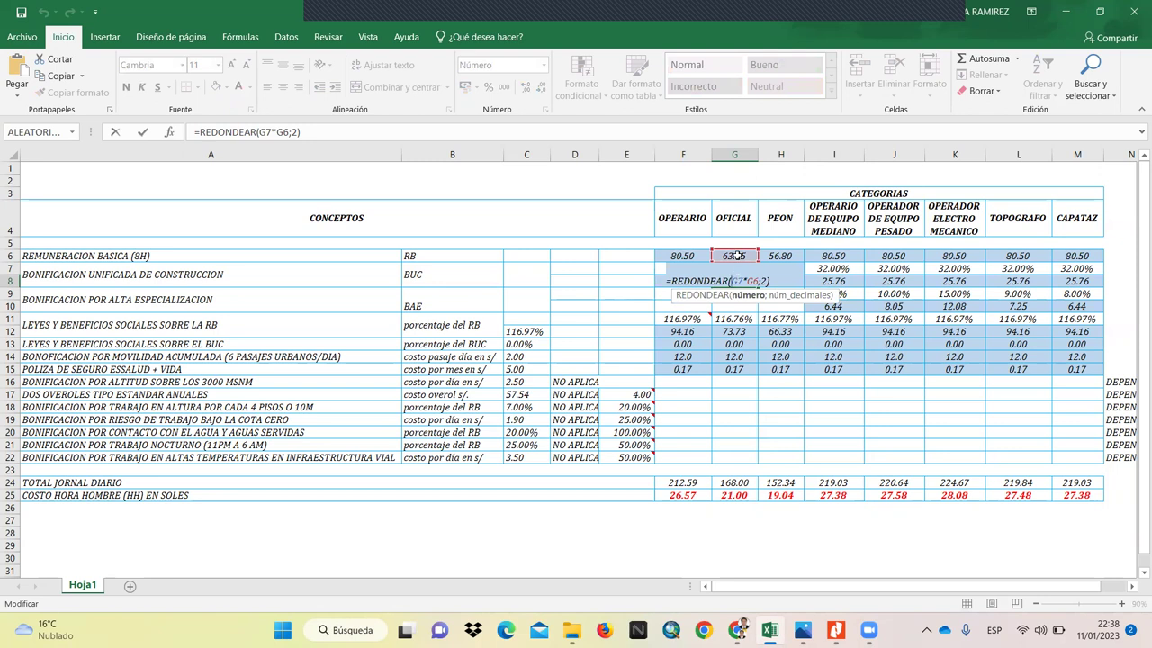
{"action": "key", "text": "Escape"}
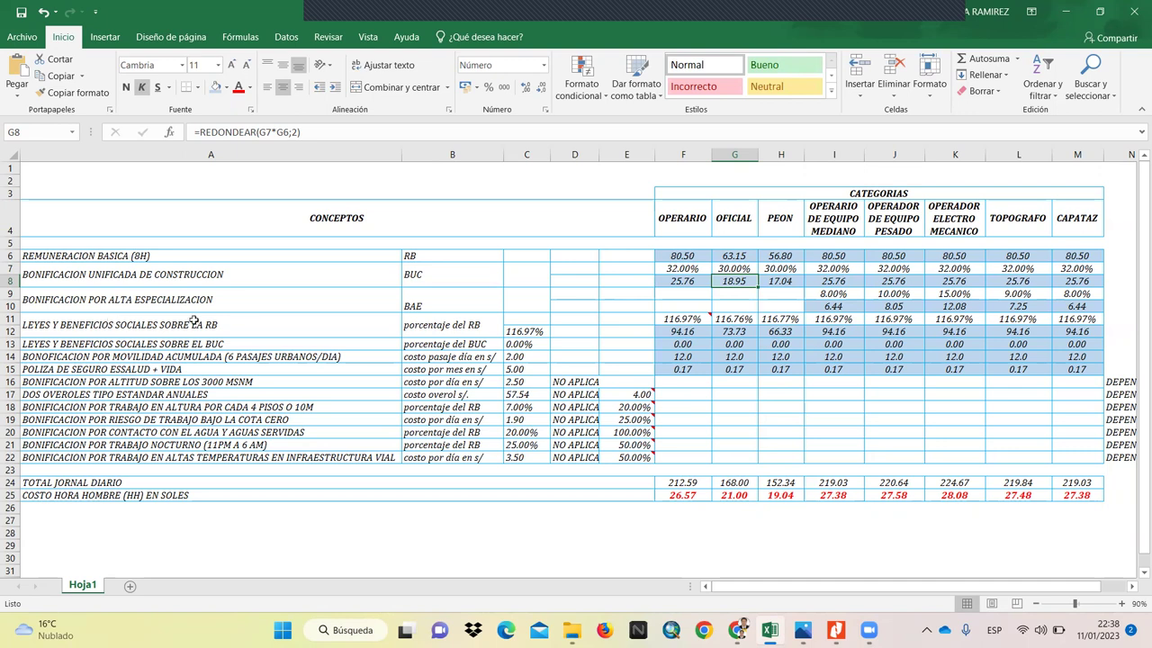
Step: Center the BAE abbreviation in B9 both horizontally and vertically
{"action": "left_click", "coordinate": [441, 300]}
{"action": "left_click", "coordinate": [283, 87]}
{"action": "left_click", "coordinate": [283, 65]}
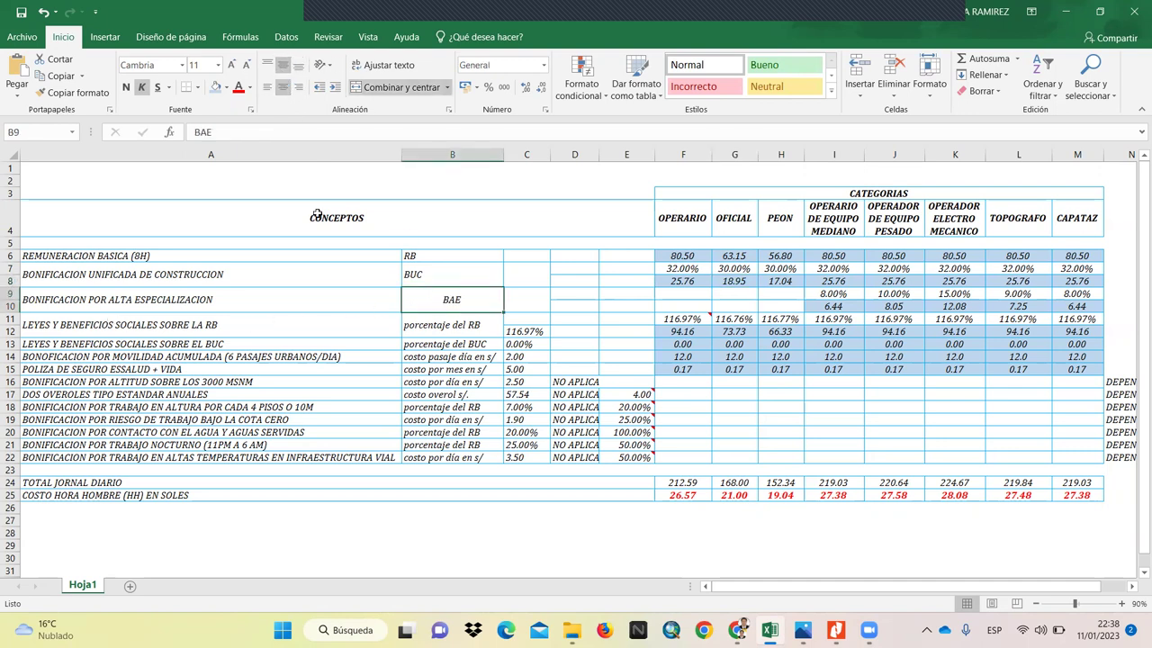
Step: Review the BONIFICACION POR ALTA ESPECIALIZACION rows for OPERARIO and OPERARIO DE EQUIPO MEDIANO, including the formula in I10 and the rate in I9
{"action": "left_click", "coordinate": [183, 301]}
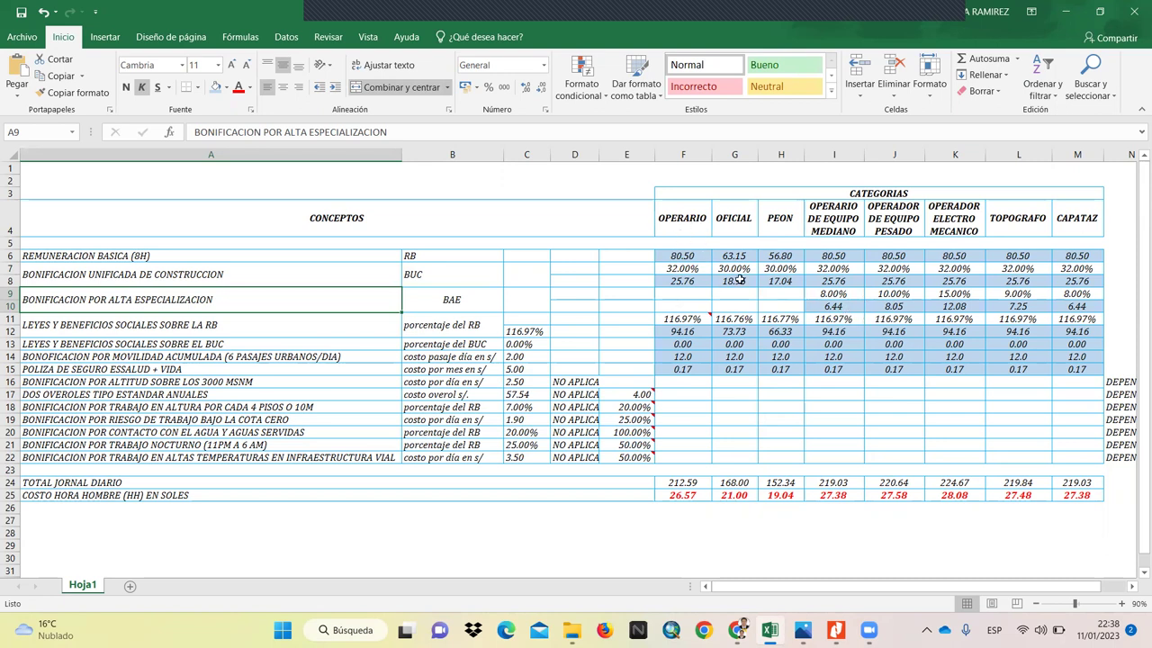
{"action": "left_click", "coordinate": [682, 316]}
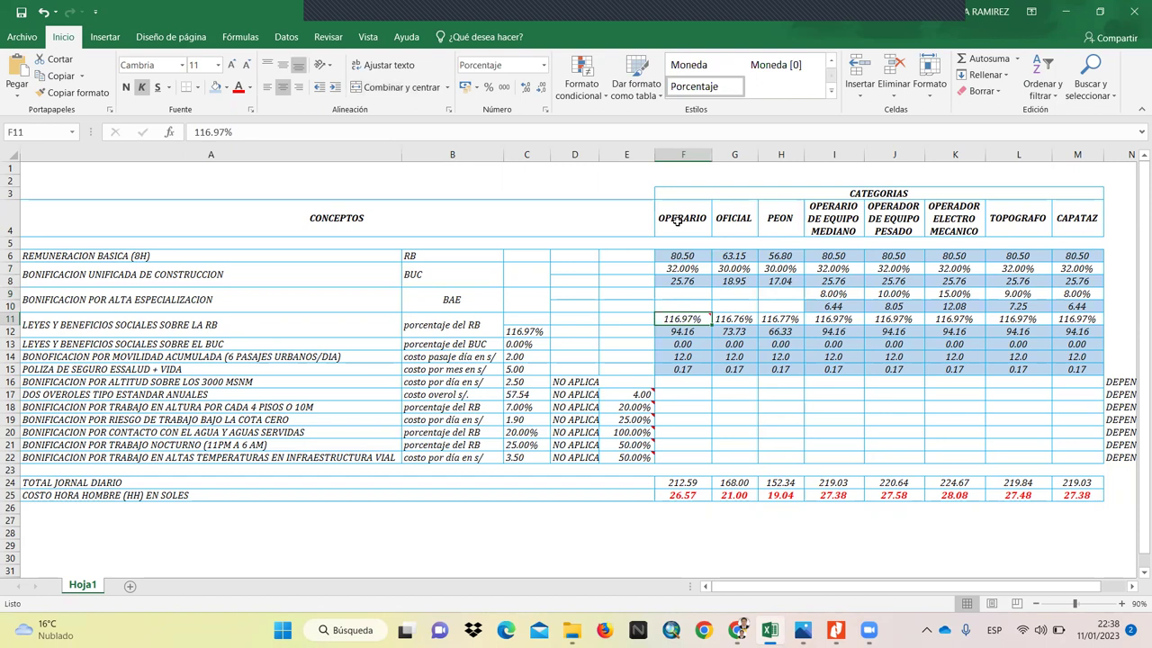
{"action": "left_click", "coordinate": [686, 302]}
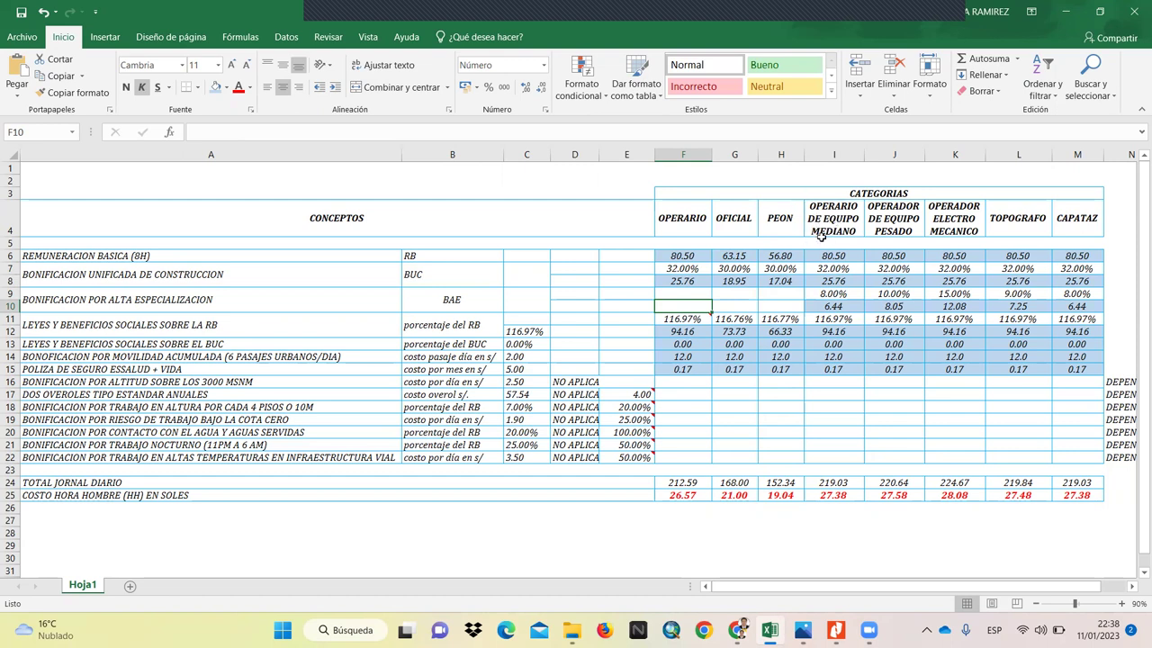
{"action": "left_click", "coordinate": [833, 307]}
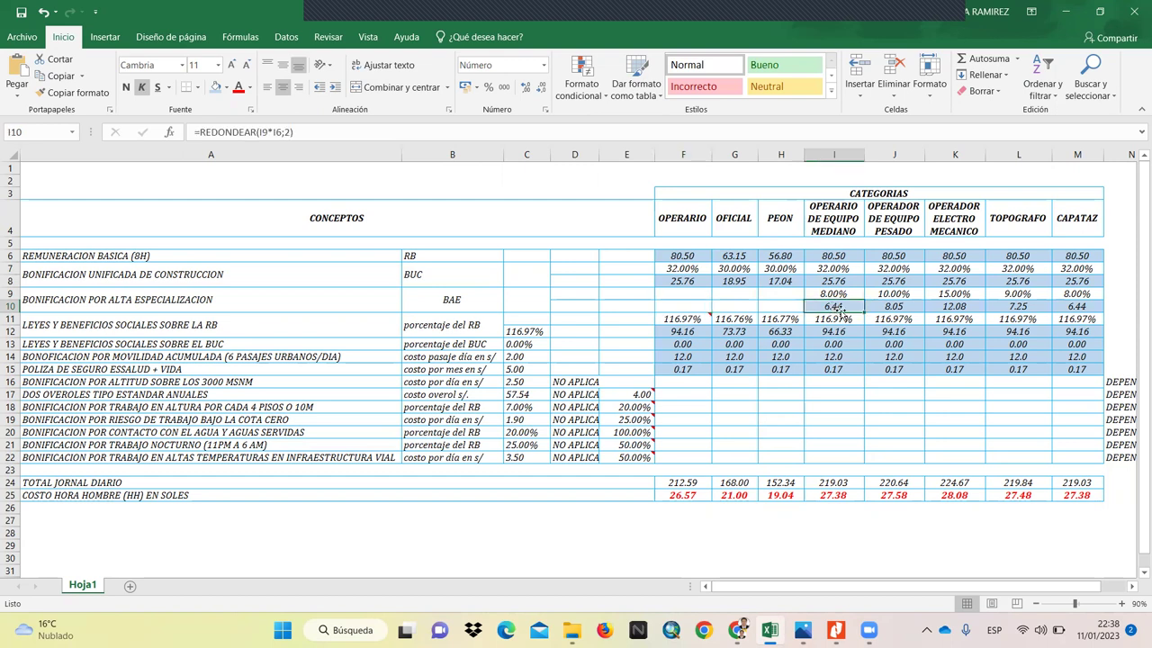
{"action": "left_click", "coordinate": [849, 295]}
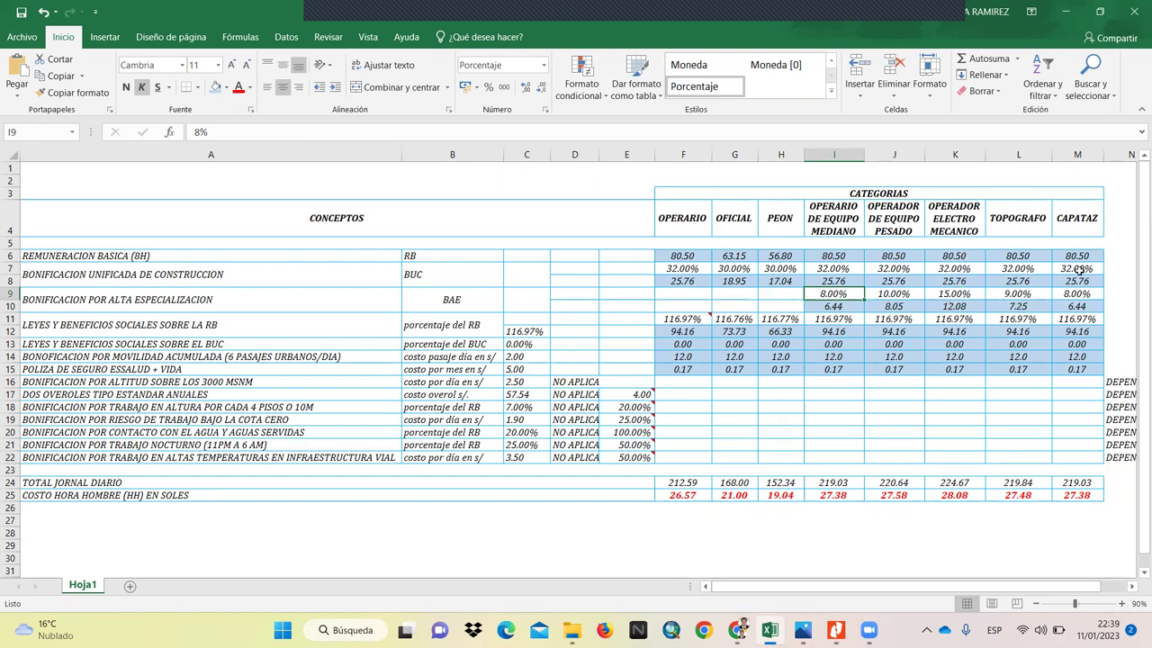
Step: From the construction regime wage image, go to the TABLA DE SALARIOS - OPERARIOS ESPECIALIZADOS image and examine its upper sections at 149% zoom
{"action": "mouse_move", "coordinate": [803, 630]}
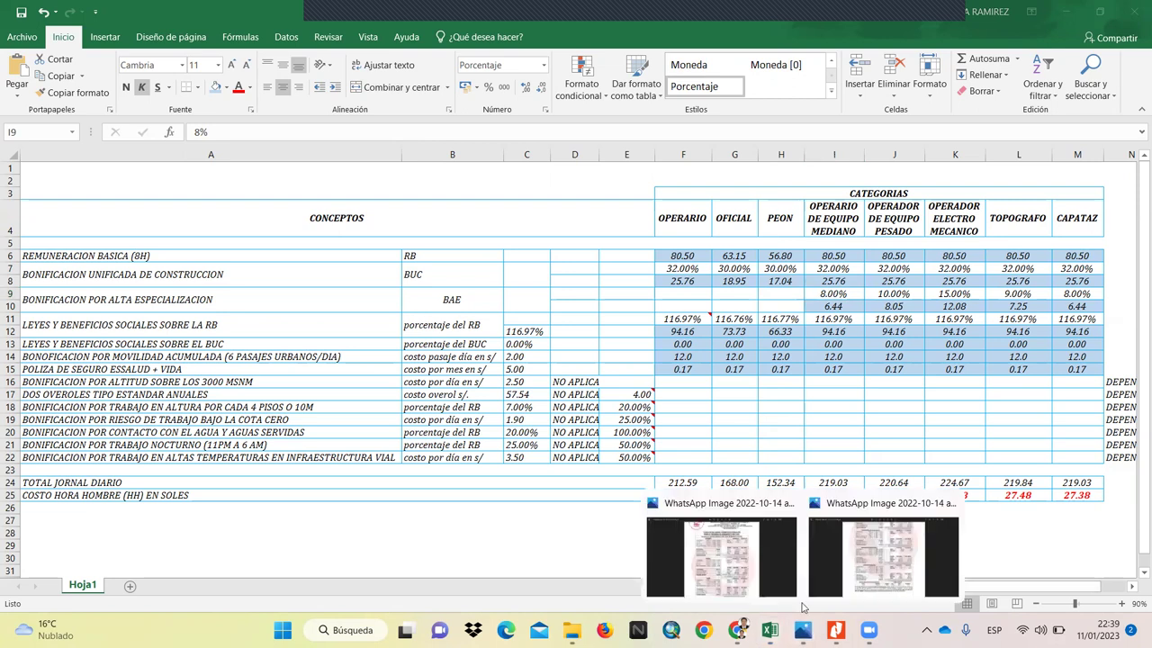
{"action": "left_click", "coordinate": [765, 569]}
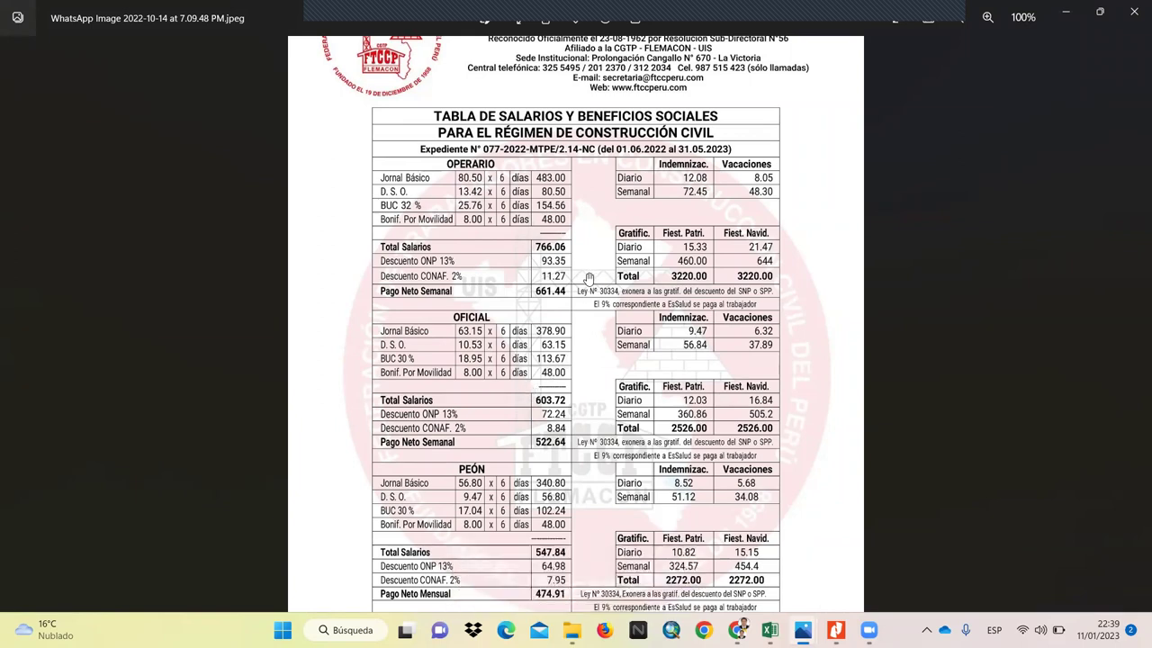
{"action": "scroll", "coordinate": [588, 279], "scroll_direction": "down", "scroll_amount": 2}
{"action": "key", "text": "Right"}
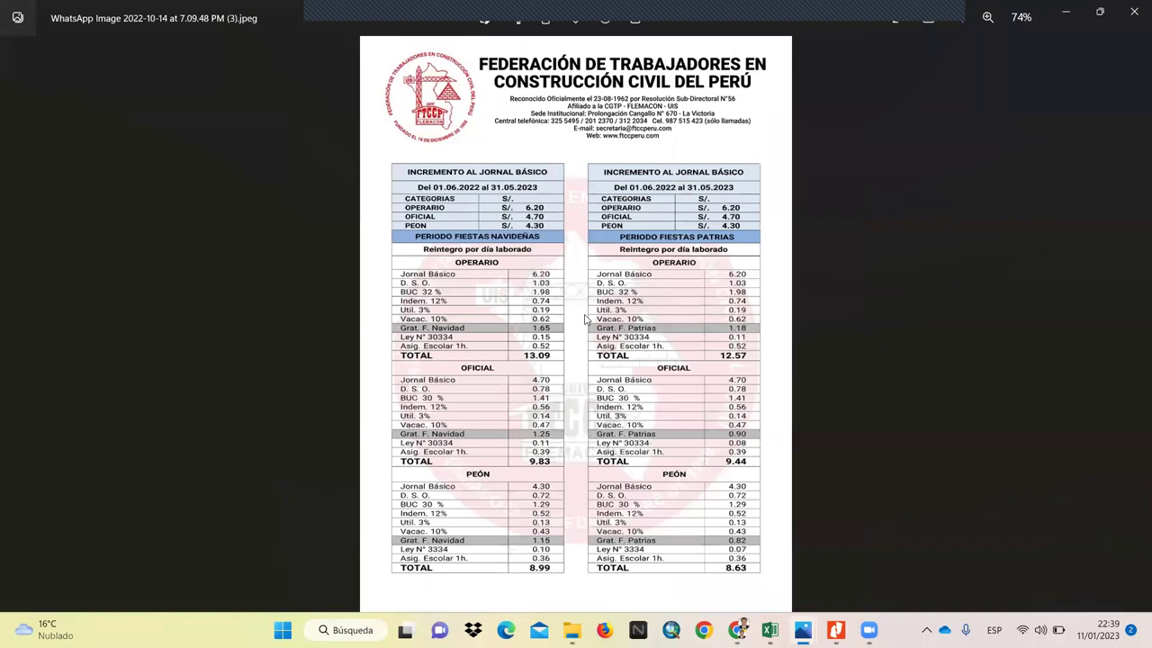
{"action": "key", "text": "Right"}
{"action": "key", "text": "Right"}
{"action": "key", "text": "Right"}
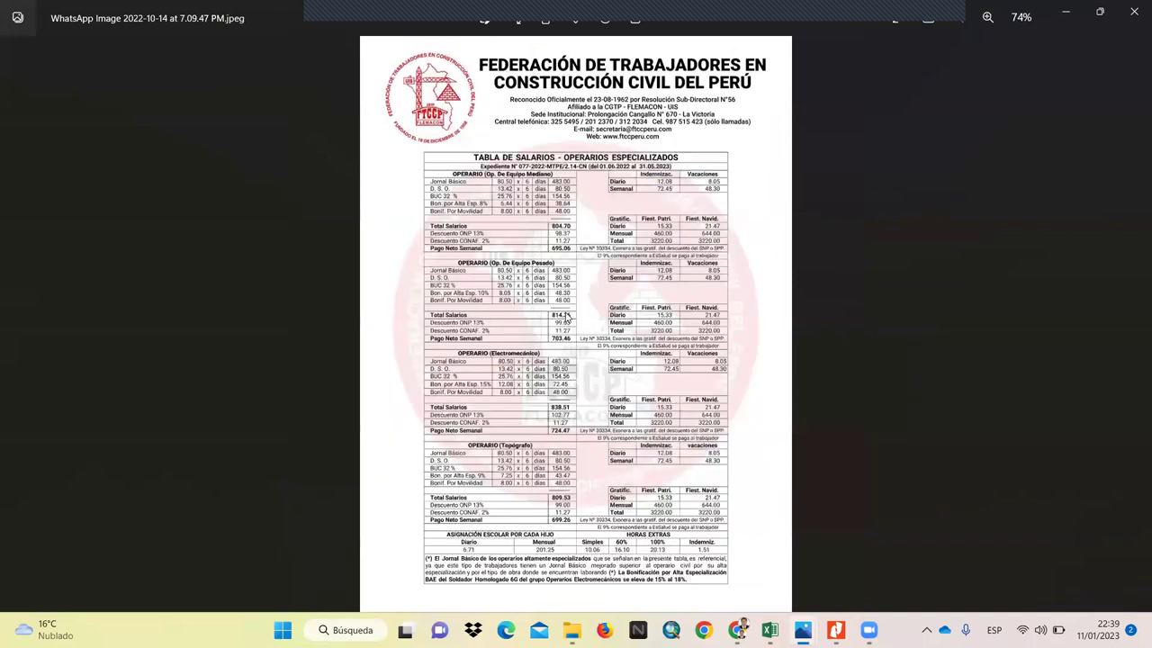
{"action": "scroll", "coordinate": [552, 313], "scroll_direction": "up", "scroll_amount": 1}
{"action": "scroll", "coordinate": [404, 297], "scroll_direction": "up", "scroll_amount": 2}
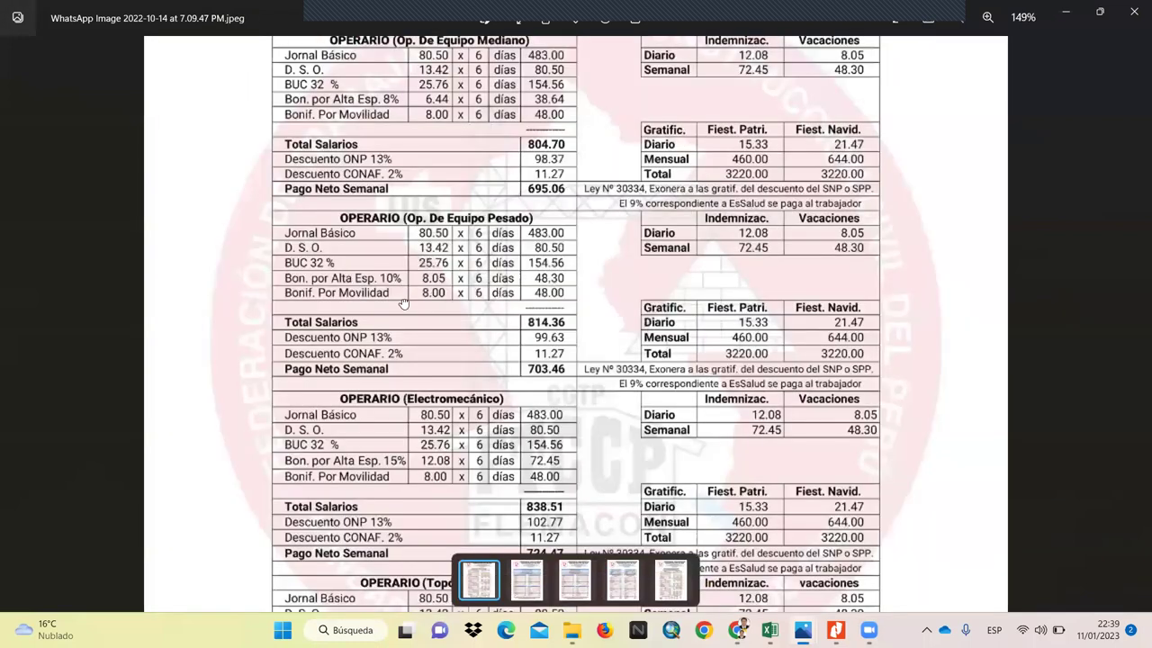
{"action": "scroll", "coordinate": [425, 398], "scroll_direction": "up", "scroll_amount": 1}
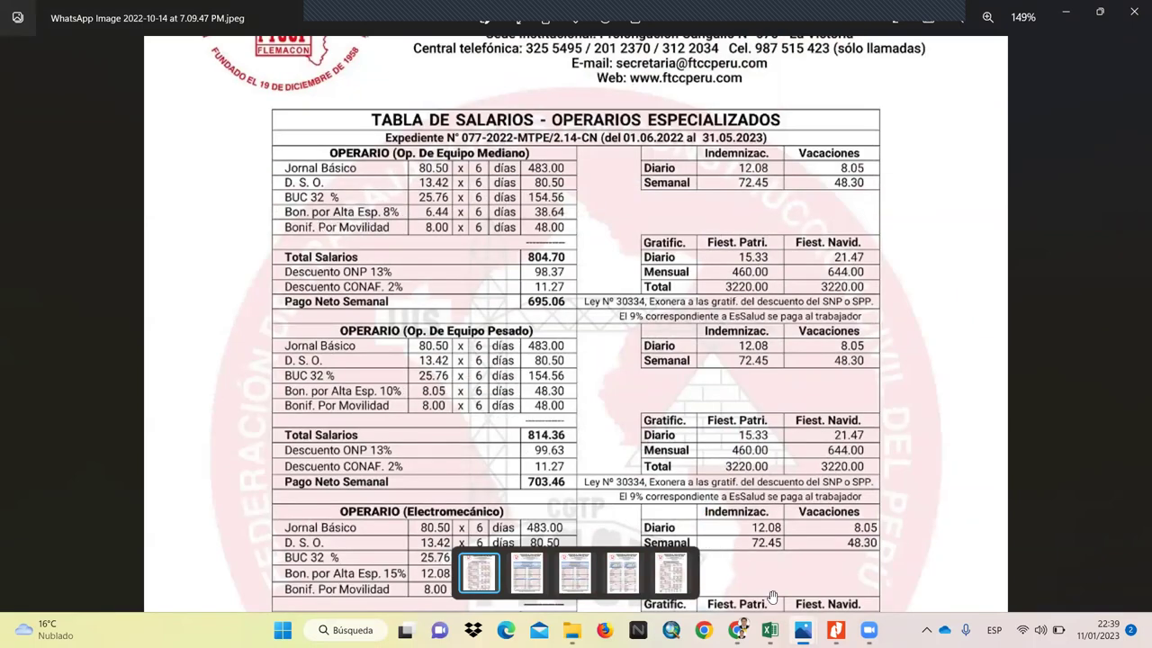
Step: Compare the worksheet's BAE rates with the Bon. por Alta Esp. lines in the specialized wage table, down to the Topógrafo section and closing notes
{"action": "left_click", "coordinate": [769, 630]}
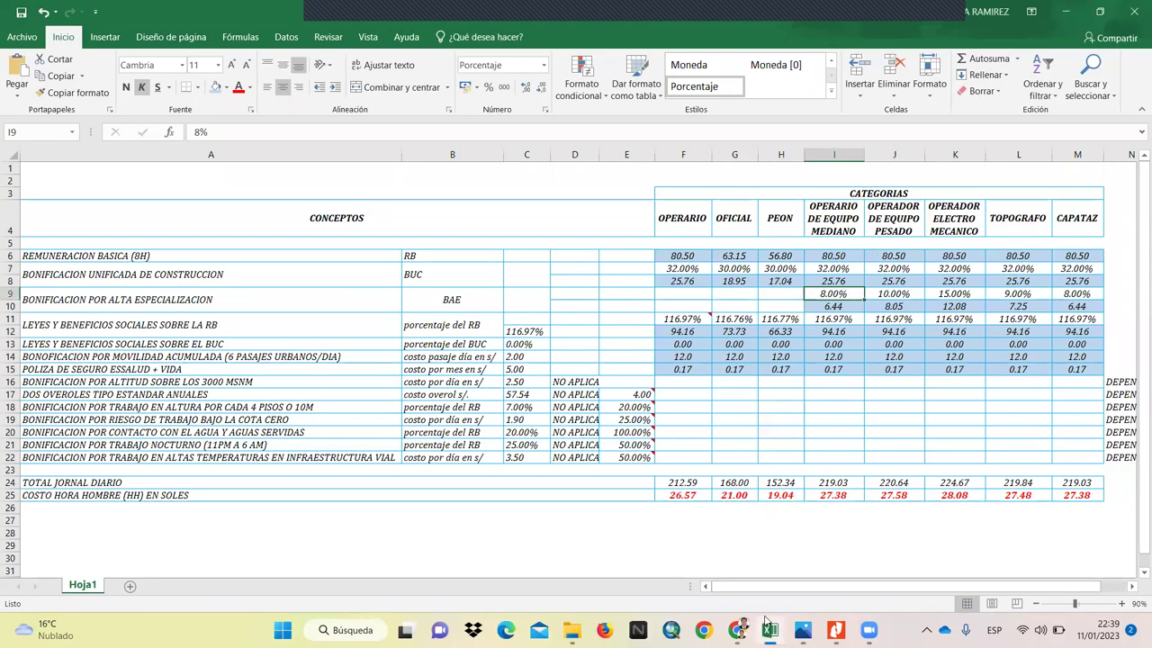
{"action": "key", "text": "alt+Tab"}
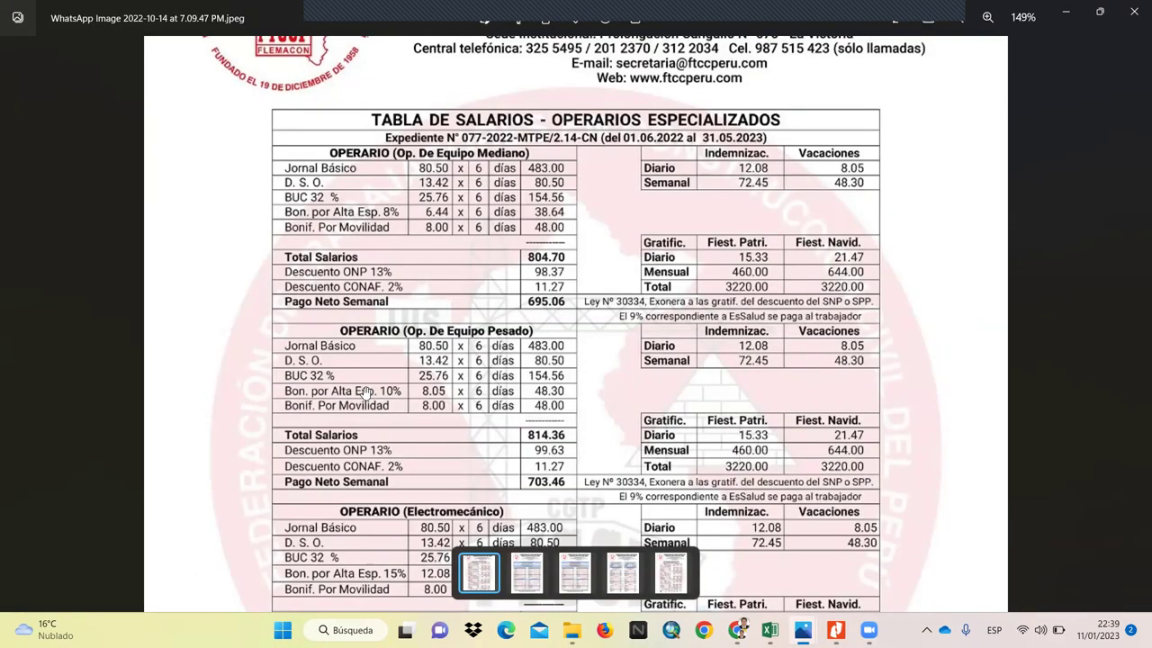
{"action": "left_click_drag", "start_coordinate": [419, 428], "coordinate": [443, 272]}
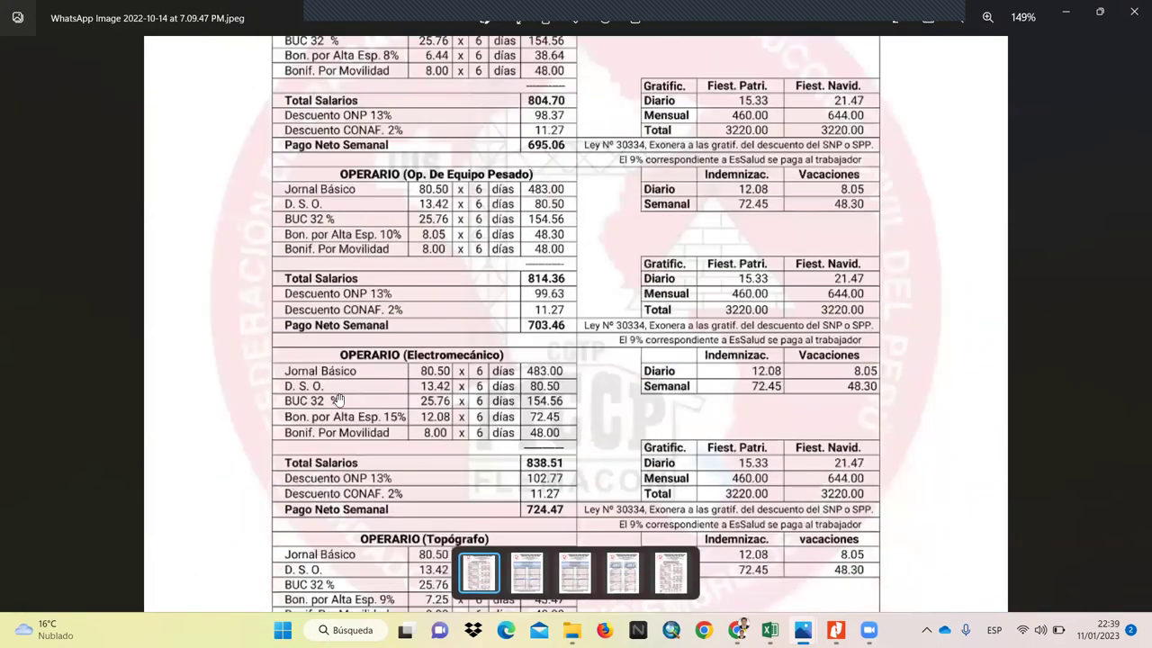
{"action": "scroll", "coordinate": [333, 405], "scroll_direction": "down", "scroll_amount": 1}
{"action": "scroll", "coordinate": [391, 435], "scroll_direction": "down", "scroll_amount": 2}
{"action": "scroll", "coordinate": [403, 361], "scroll_direction": "down", "scroll_amount": 4}
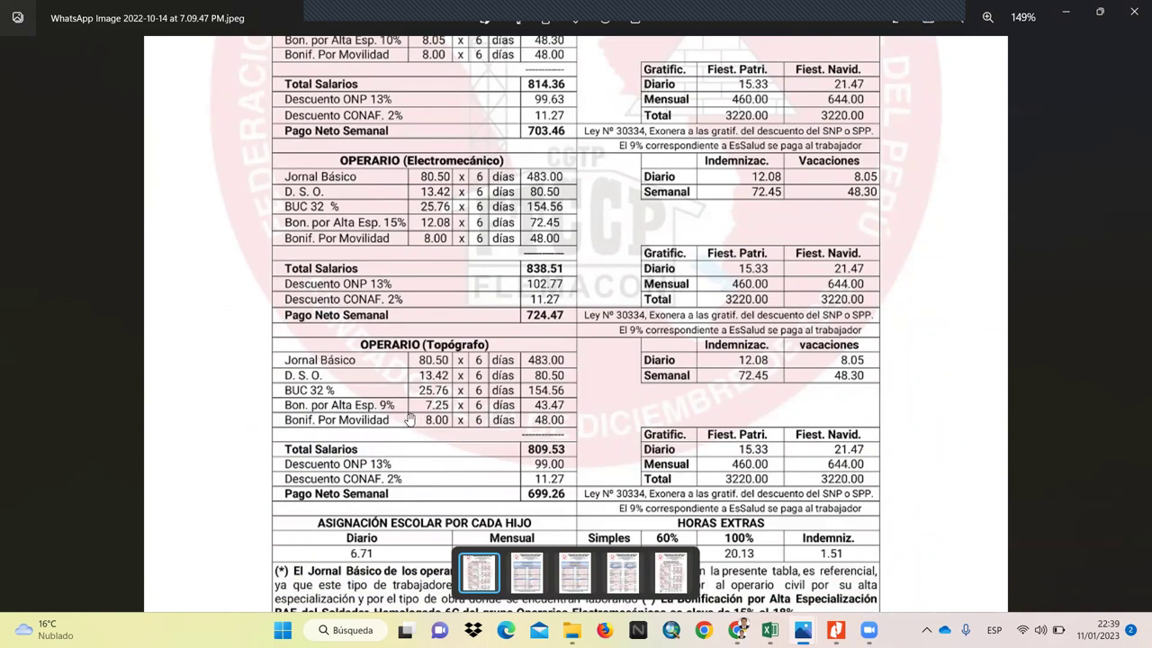
{"action": "left_click_drag", "start_coordinate": [449, 425], "coordinate": [459, 358]}
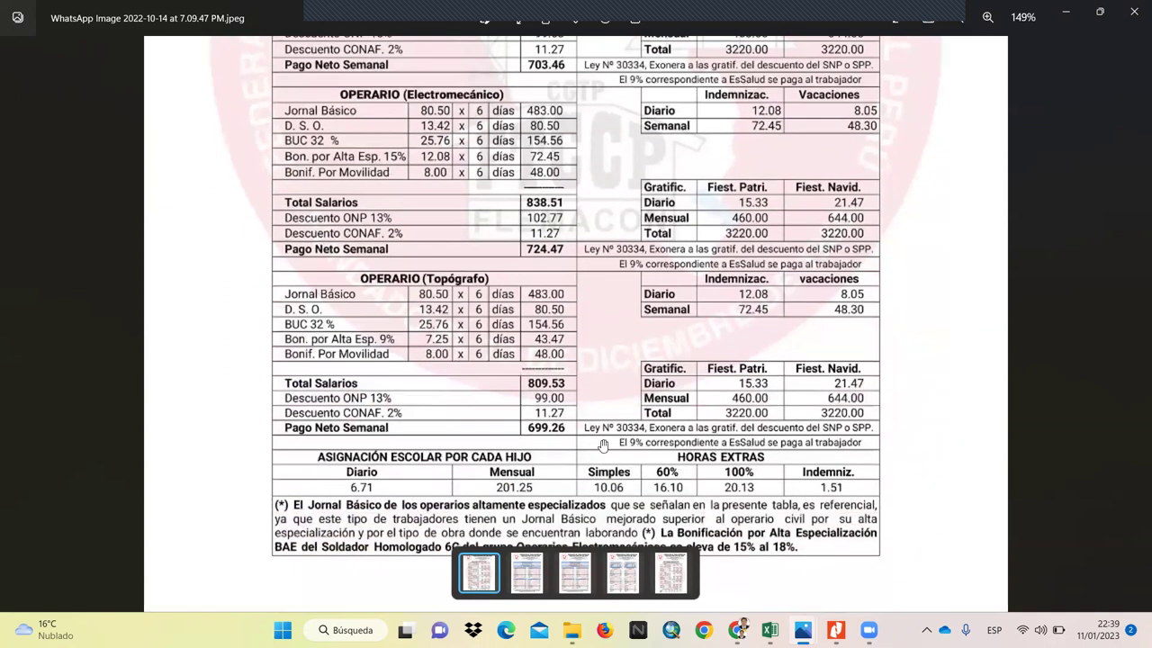
Step: Return to the COSTOS DE MANO DE OBRA workbook in Excel and examine the BAE formula in I10 for OPERARIO DE EQUIPO MEDIANO
{"action": "left_click", "coordinate": [769, 629]}
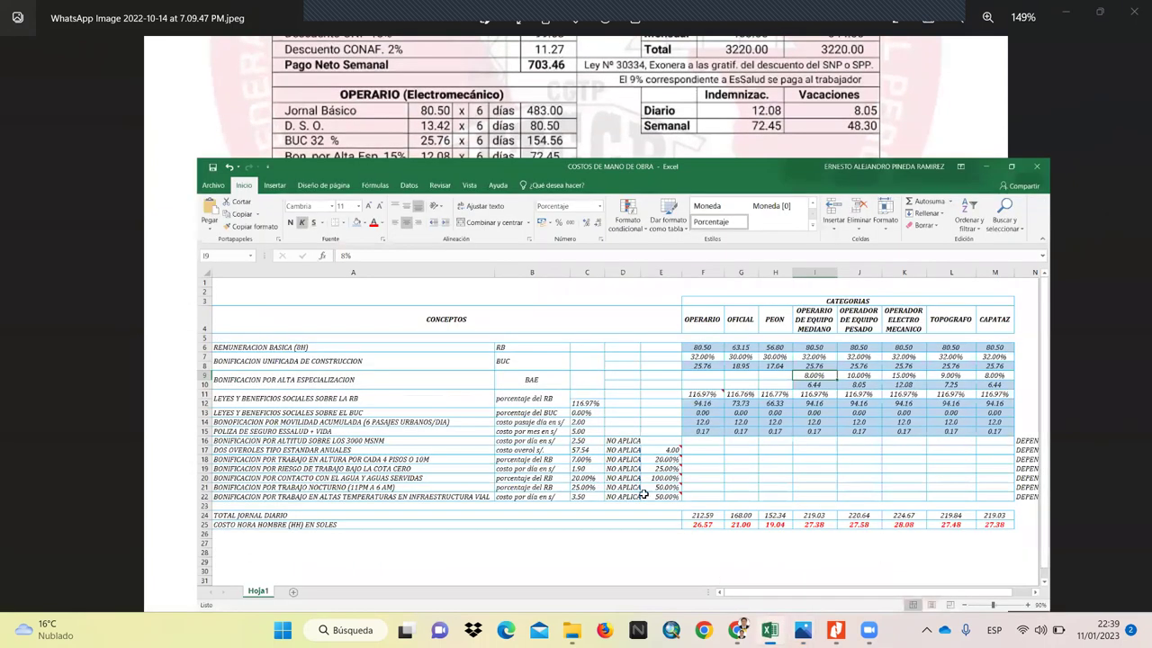
{"action": "double_click", "coordinate": [835, 305]}
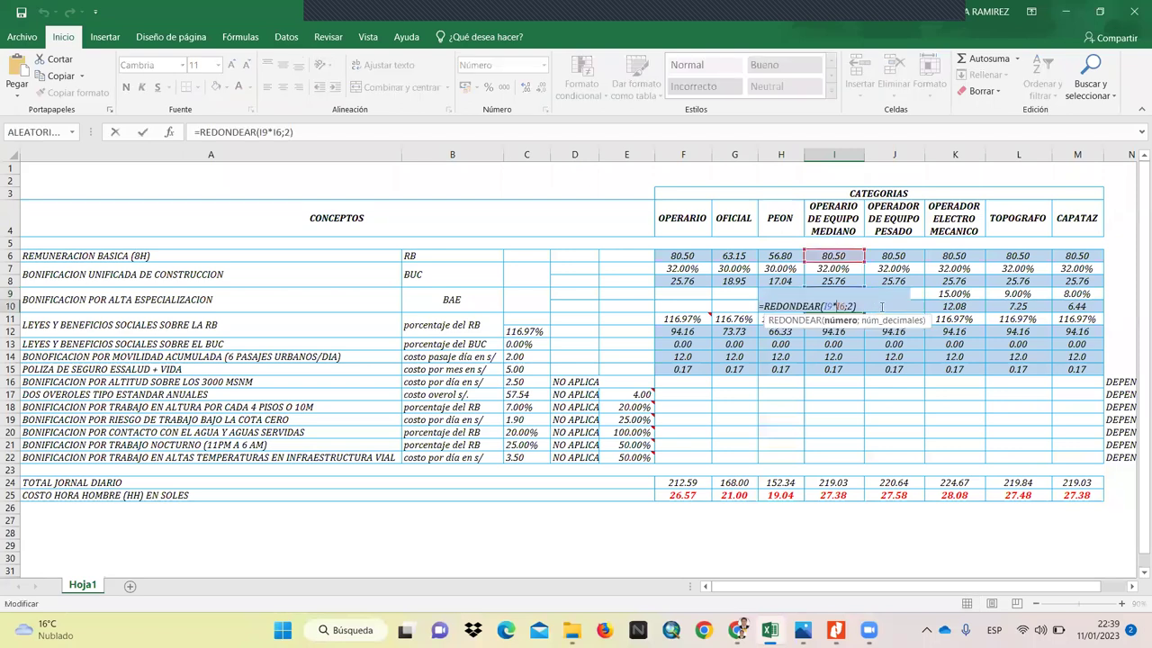
{"action": "triple_click", "coordinate": [882, 307]}
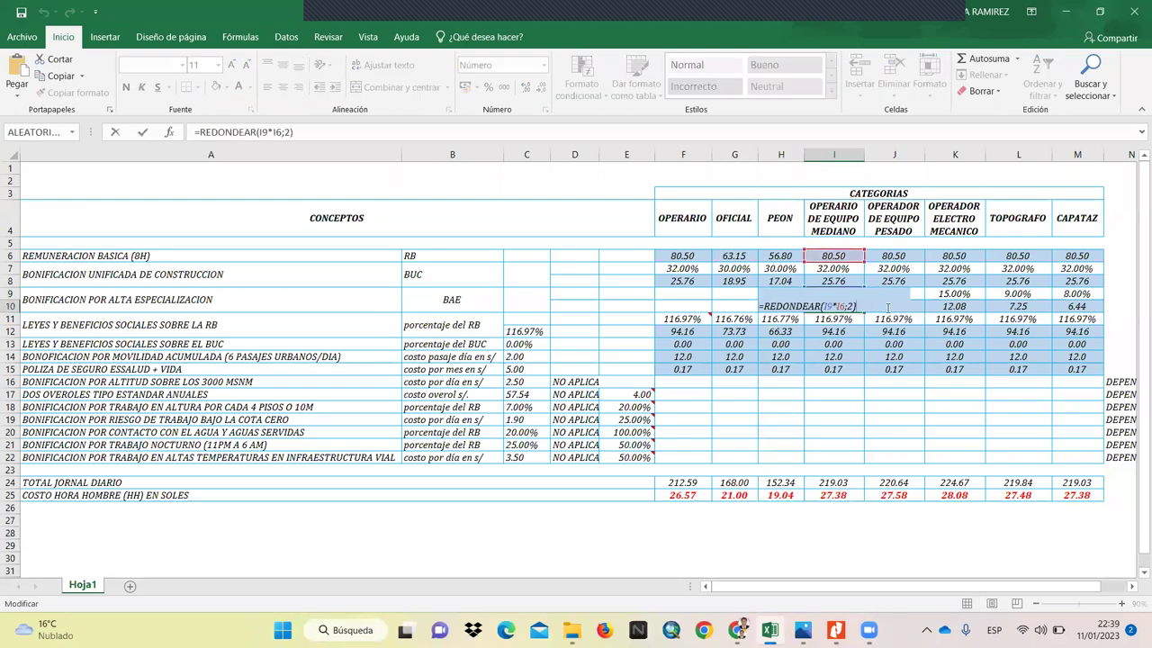
{"action": "key", "text": "Escape"}
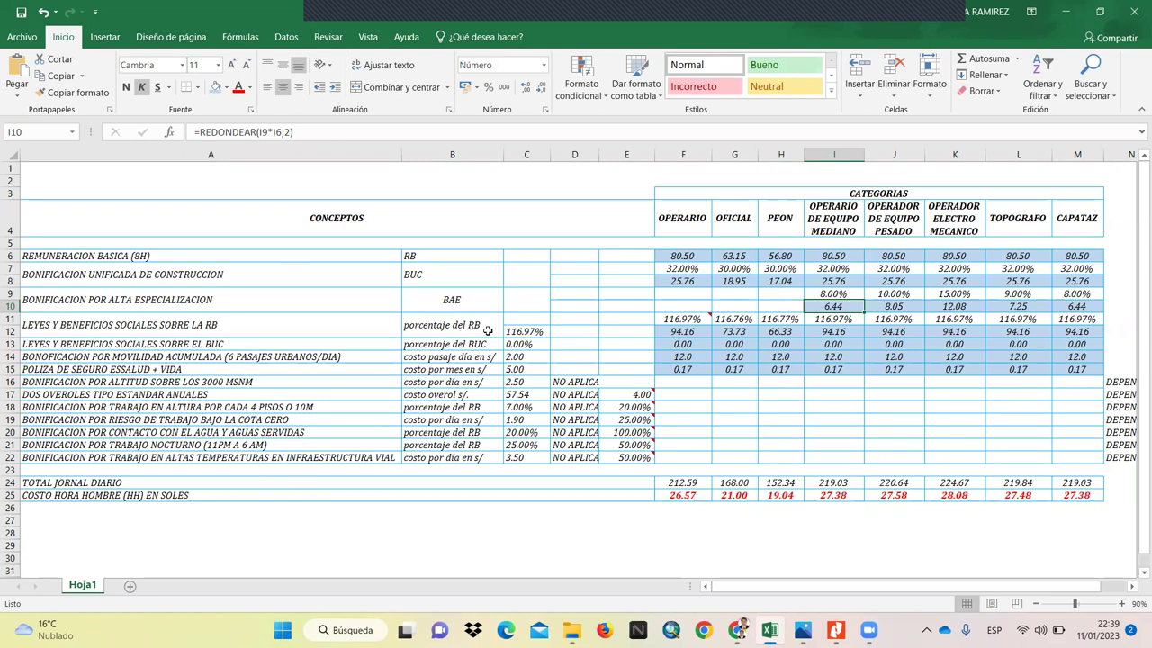
Step: Review the LEYES Y BENEFICIOS SOCIALES SOBRE LA RB percentages in C12 and F11, and the OPERARIO formula in F12
{"action": "left_click", "coordinate": [536, 332]}
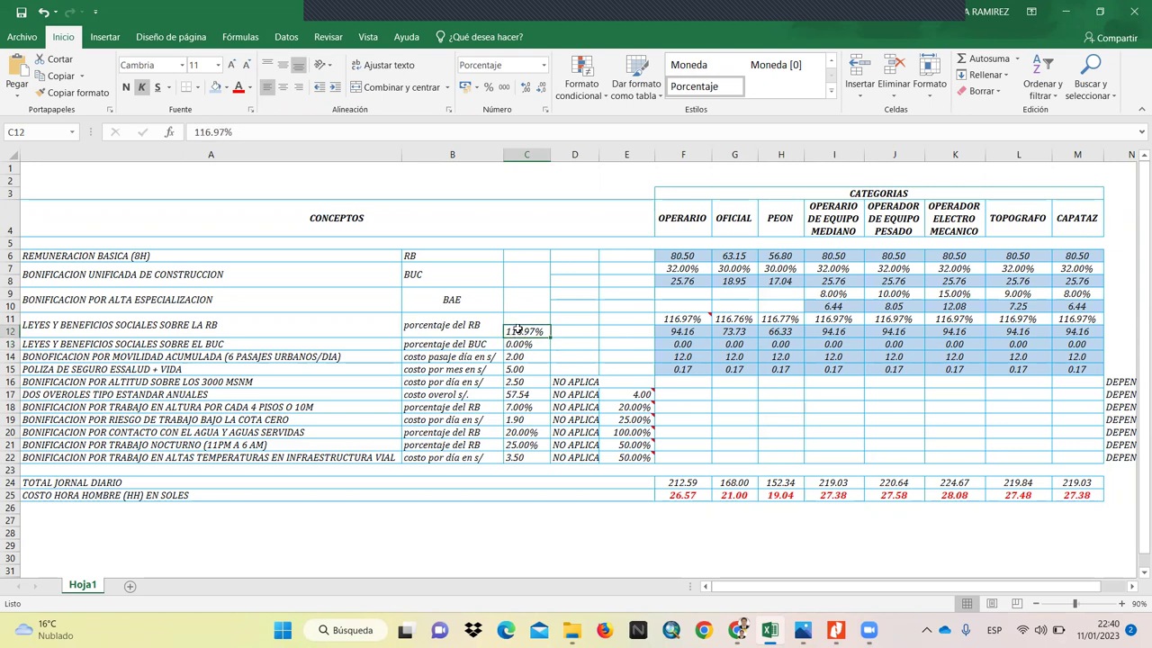
{"action": "left_click", "coordinate": [677, 322]}
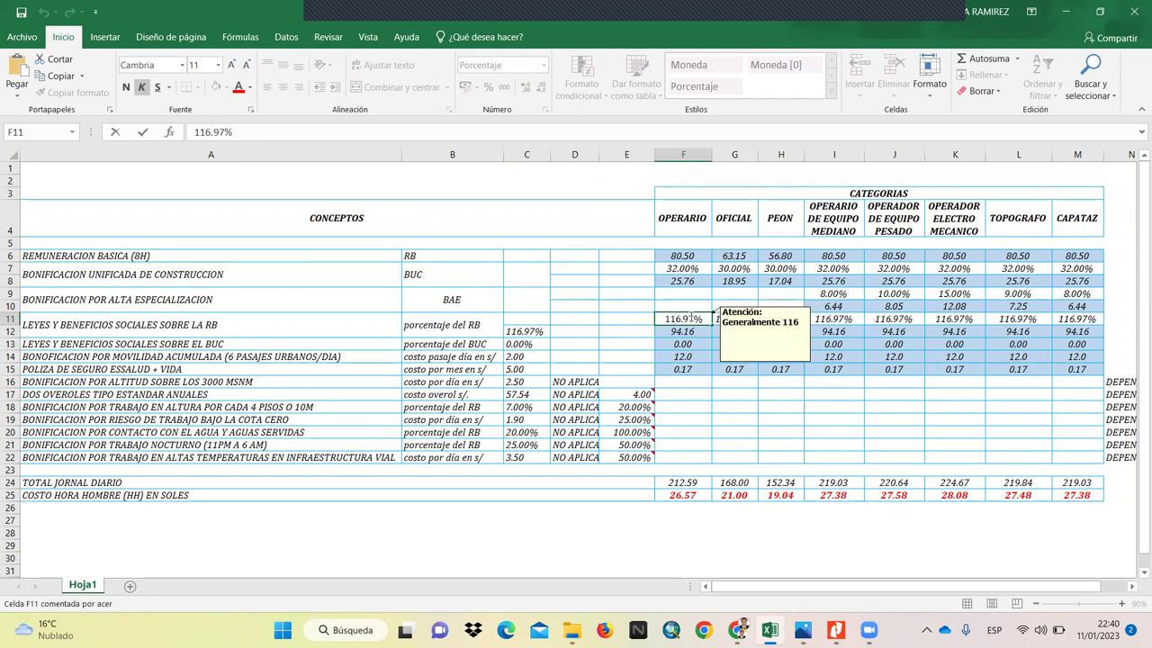
{"action": "key", "text": "Escape"}
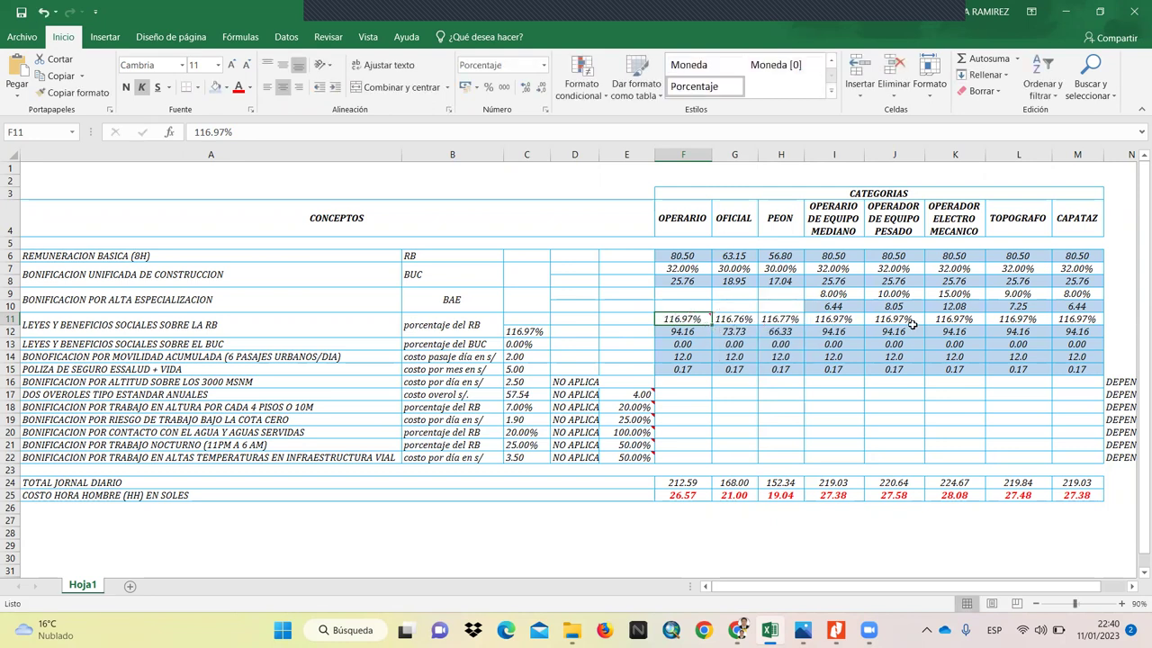
{"action": "mouse_move", "coordinate": [681, 319]}
{"action": "key", "text": "ctrl+Down"}
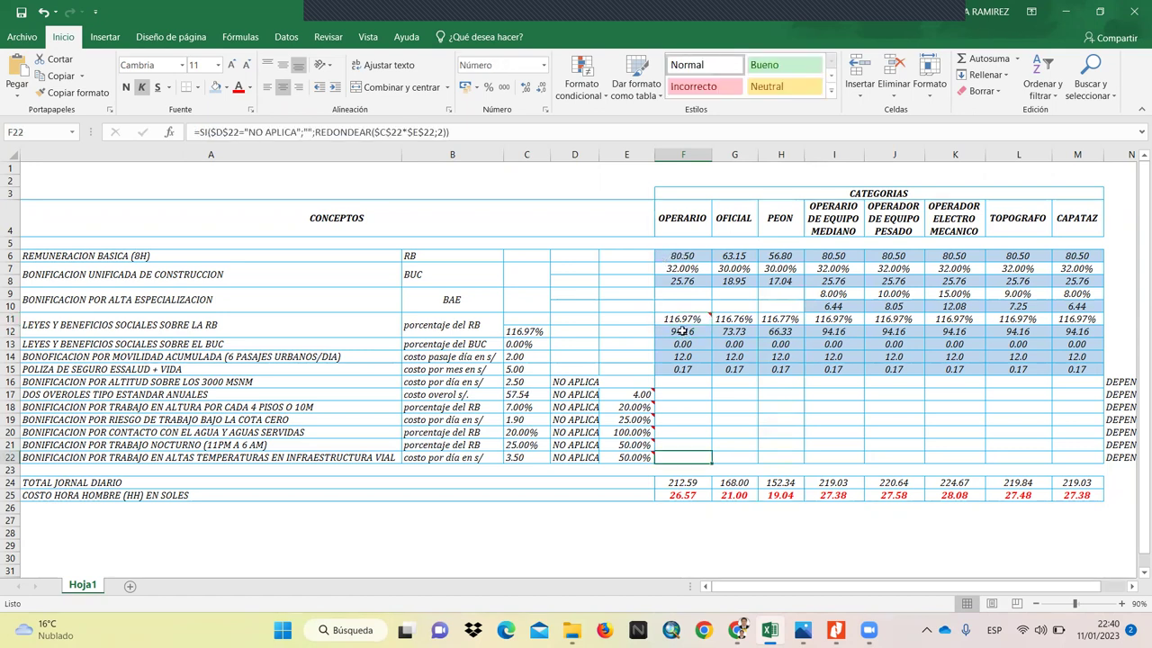
{"action": "left_click", "coordinate": [681, 331]}
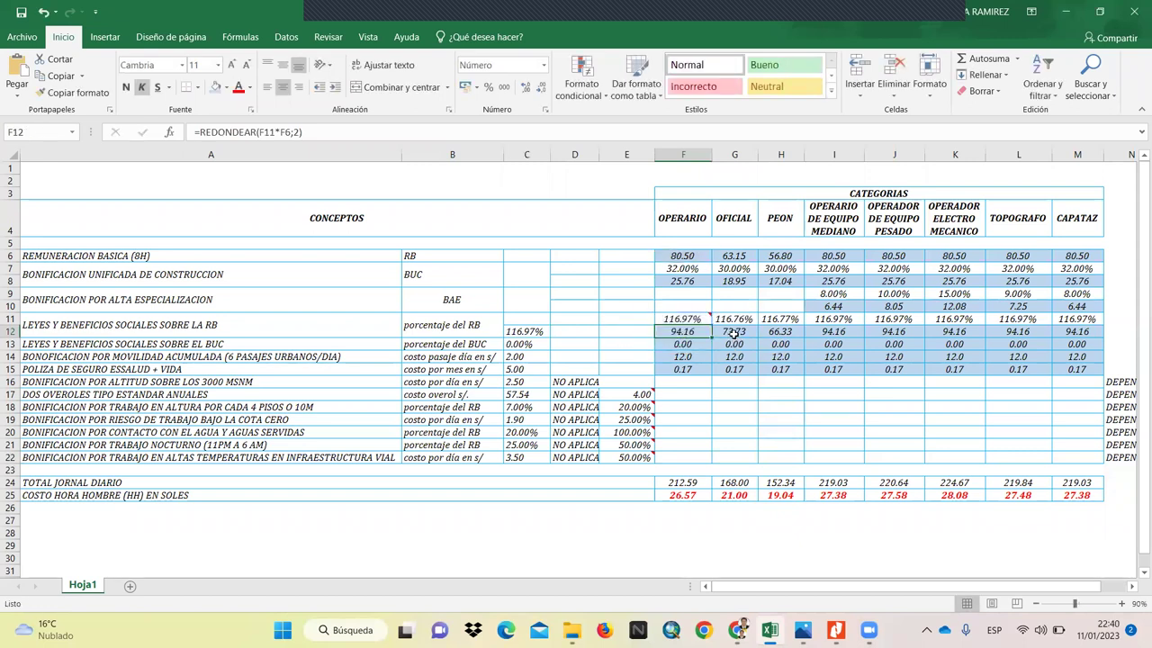
Step: Check the row 12 social benefits formulas for each remaining category, from OFICIAL in G12 through CAPATAZ in M12
{"action": "left_click", "coordinate": [733, 332]}
{"action": "double_click", "coordinate": [734, 332]}
{"action": "key", "text": "Escape"}
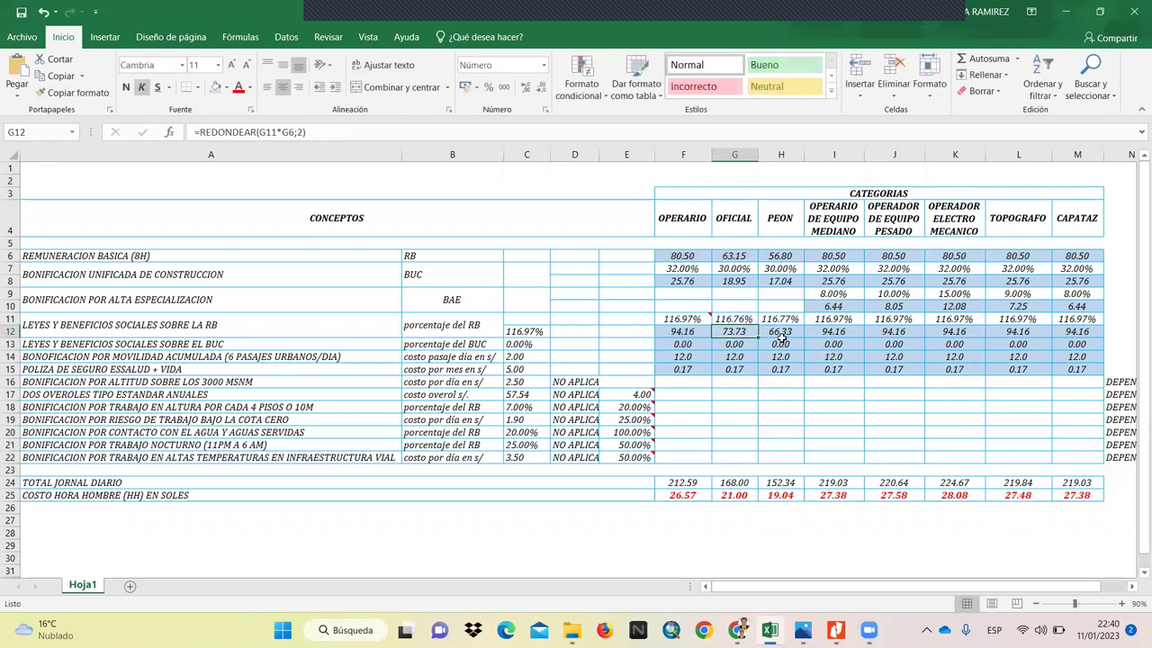
{"action": "double_click", "coordinate": [781, 332]}
{"action": "key", "text": "Escape"}
{"action": "double_click", "coordinate": [846, 332]}
{"action": "key", "text": "Escape"}
{"action": "double_click", "coordinate": [894, 332]}
{"action": "key", "text": "Escape"}
{"action": "double_click", "coordinate": [954, 332]}
{"action": "key", "text": "Escape"}
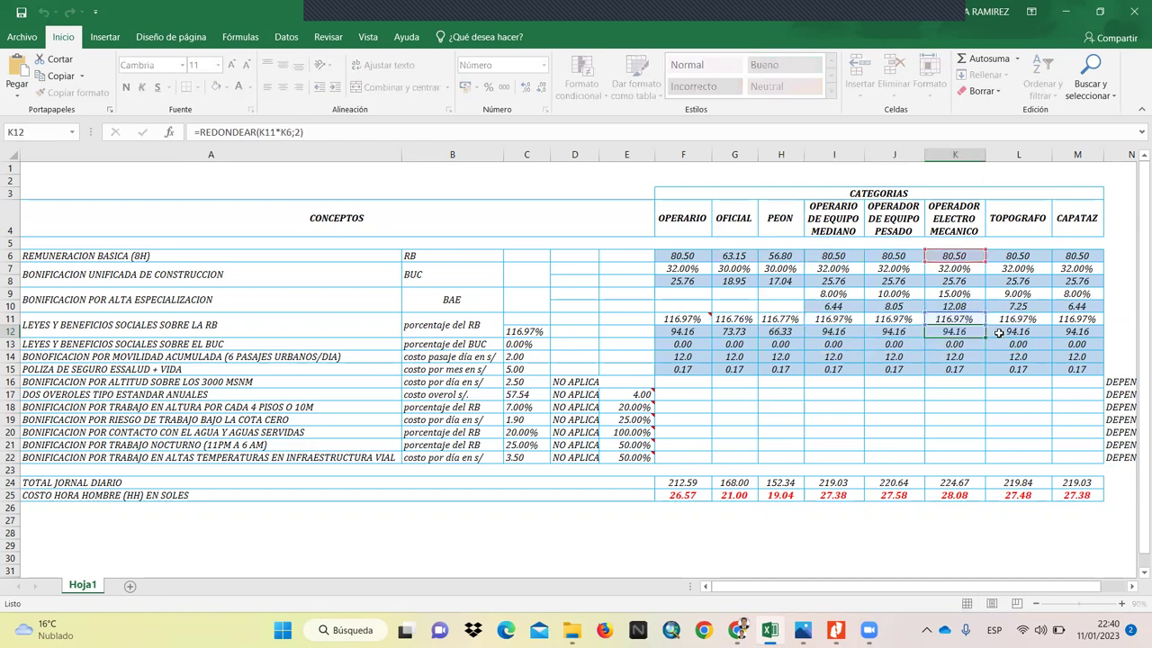
{"action": "double_click", "coordinate": [998, 333]}
{"action": "key", "text": "Escape"}
{"action": "double_click", "coordinate": [1071, 331]}
{"action": "key", "text": "Escape"}
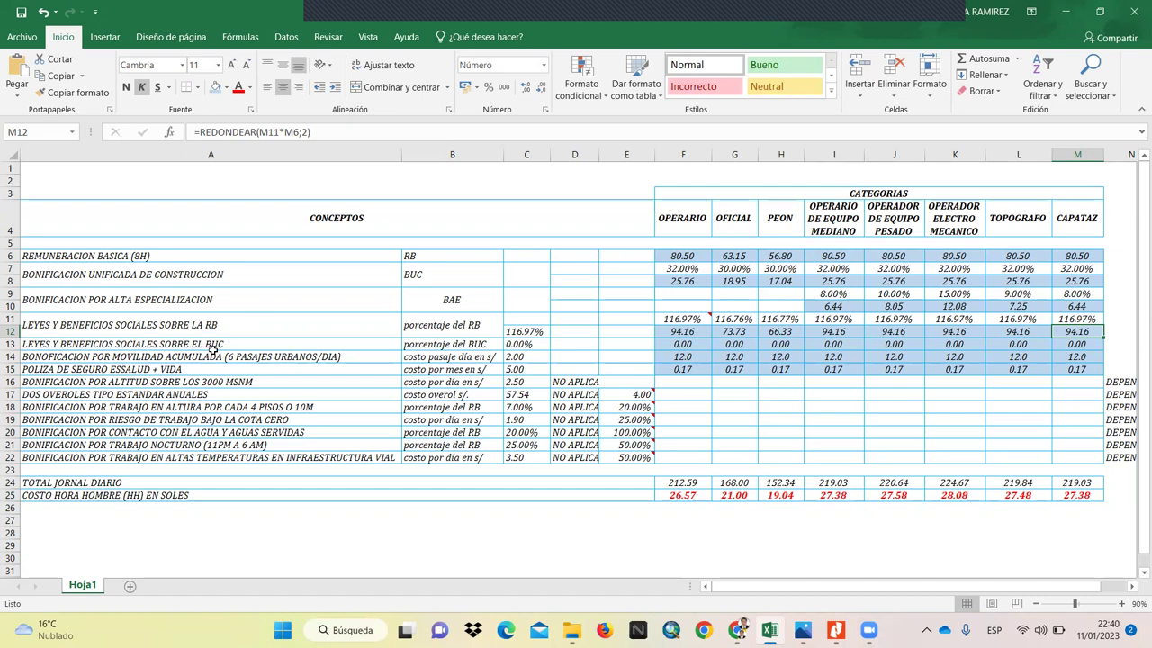
Step: Review the base values in C13 to C15 for social benefits on the BUC, accumulated mobility and the EsSalud + Vida policy
{"action": "left_click", "coordinate": [527, 344]}
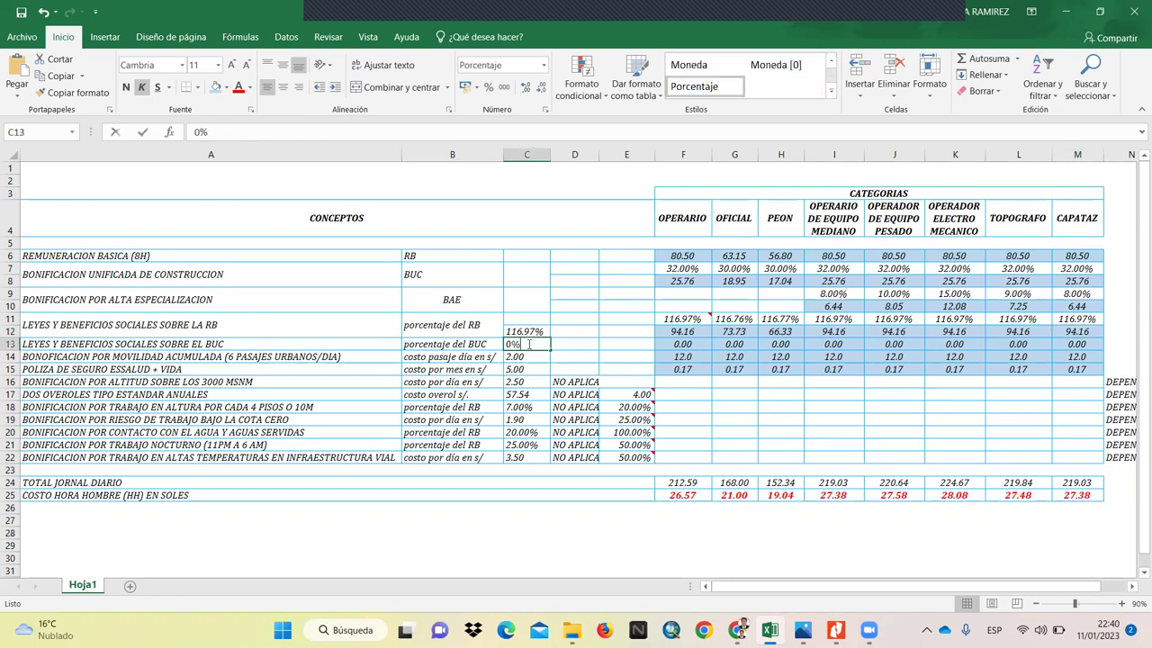
{"action": "left_click", "coordinate": [524, 368]}
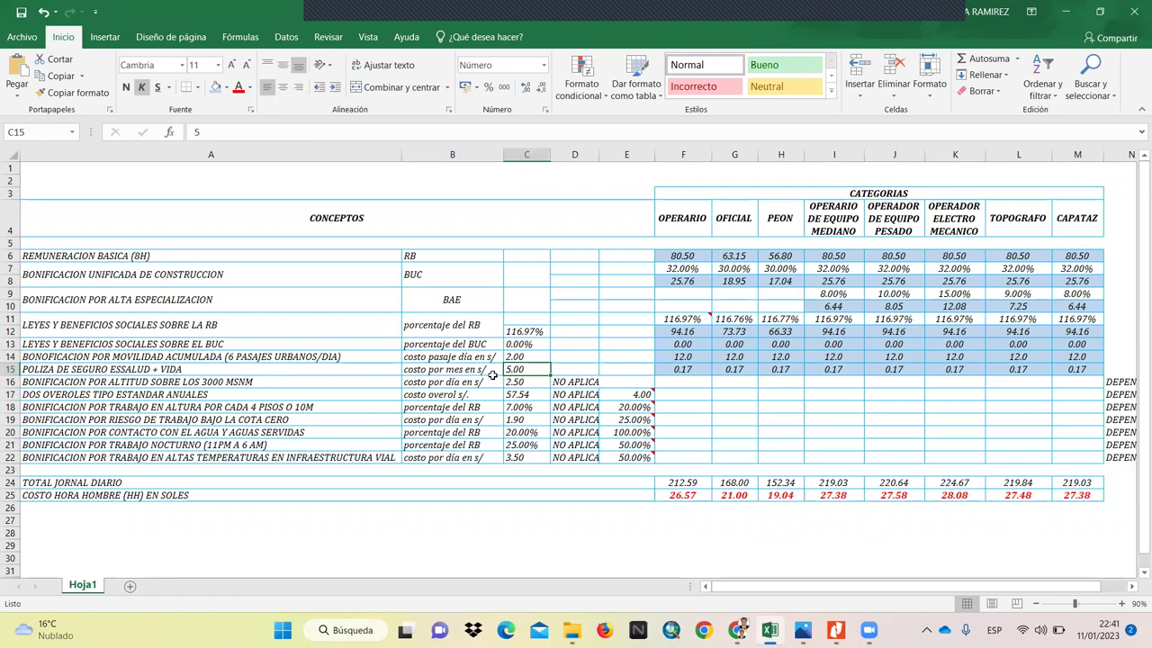
{"action": "left_click", "coordinate": [518, 358]}
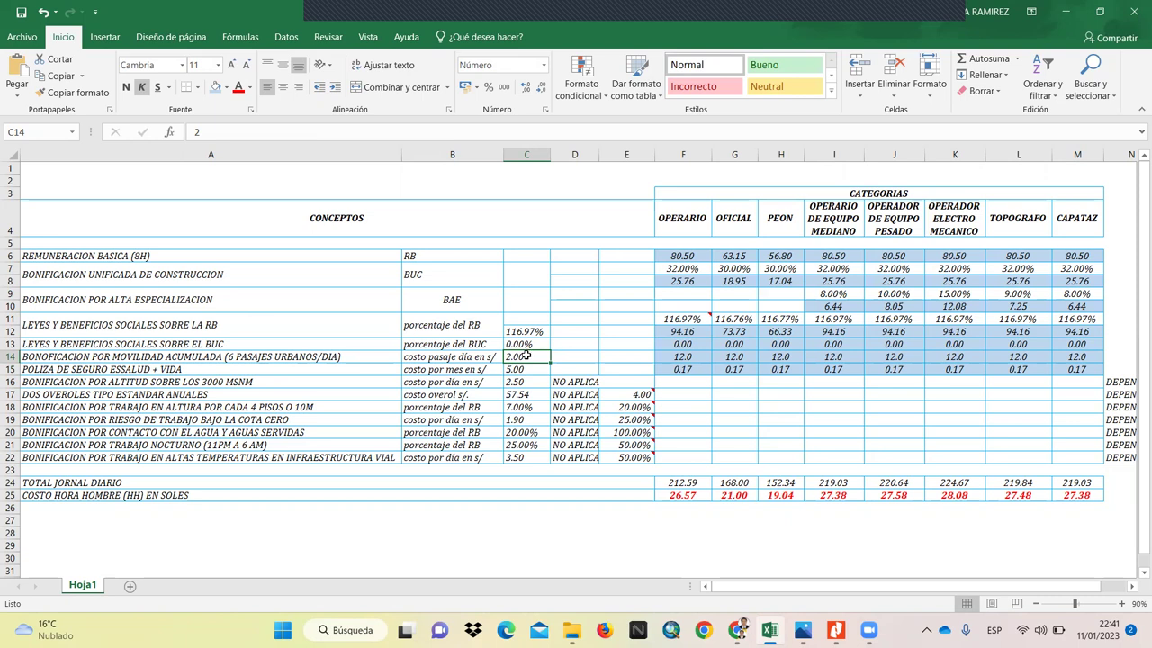
{"action": "left_click", "coordinate": [520, 370]}
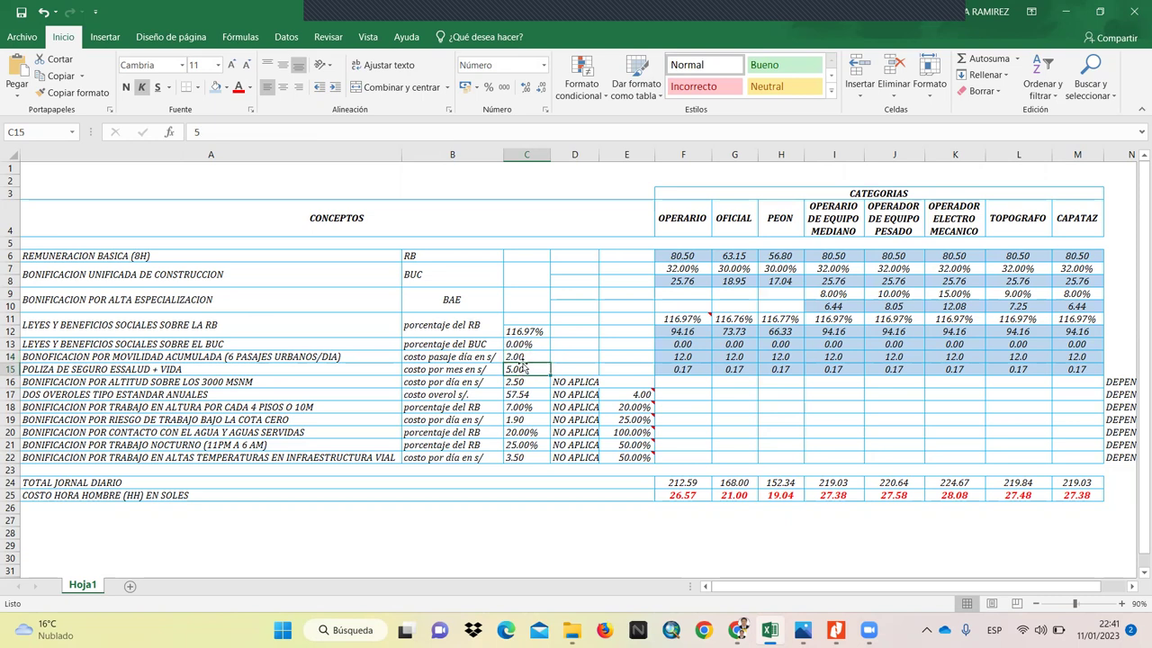
Step: Set the daily fare cost for BONOFICACION POR MOVILIDAD ACUMULADA in C14 to 5 and check the OPERARIO formula in F14
{"action": "left_click", "coordinate": [522, 356]}
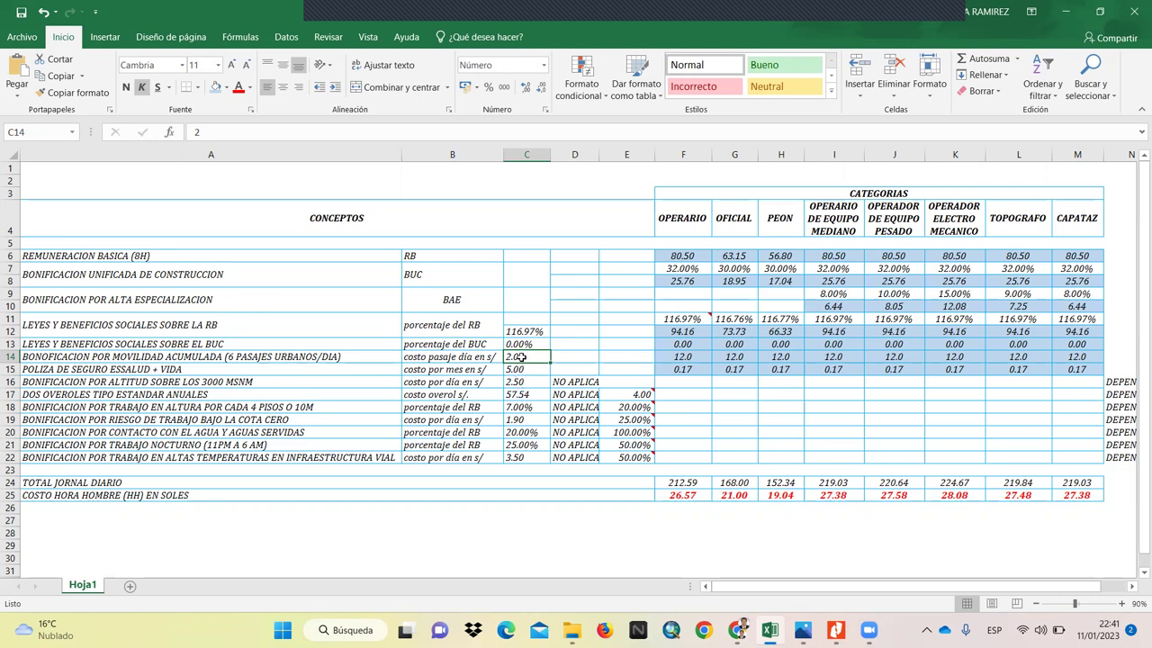
{"action": "type", "text": "5"}
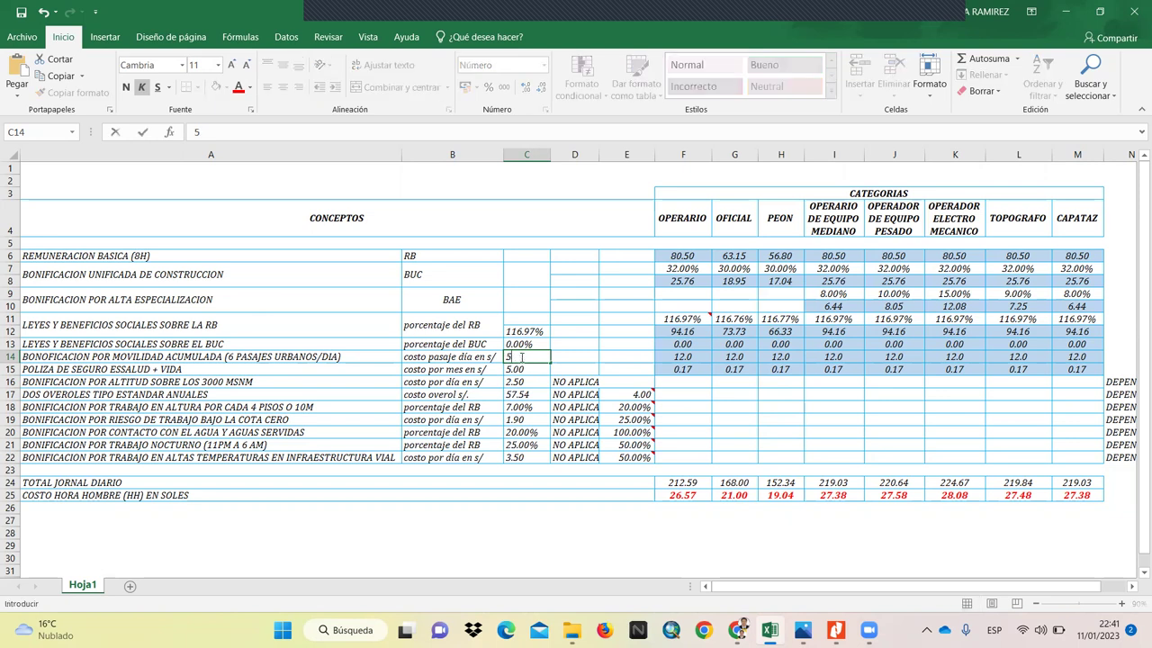
{"action": "key", "text": "Return"}
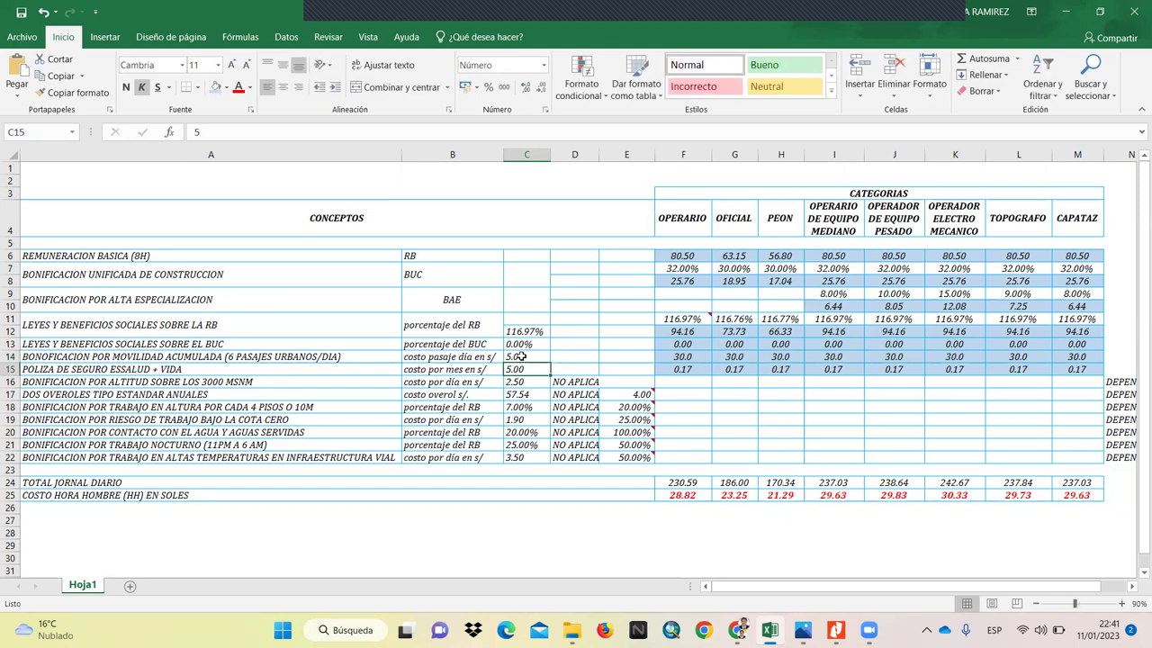
{"action": "double_click", "coordinate": [678, 357]}
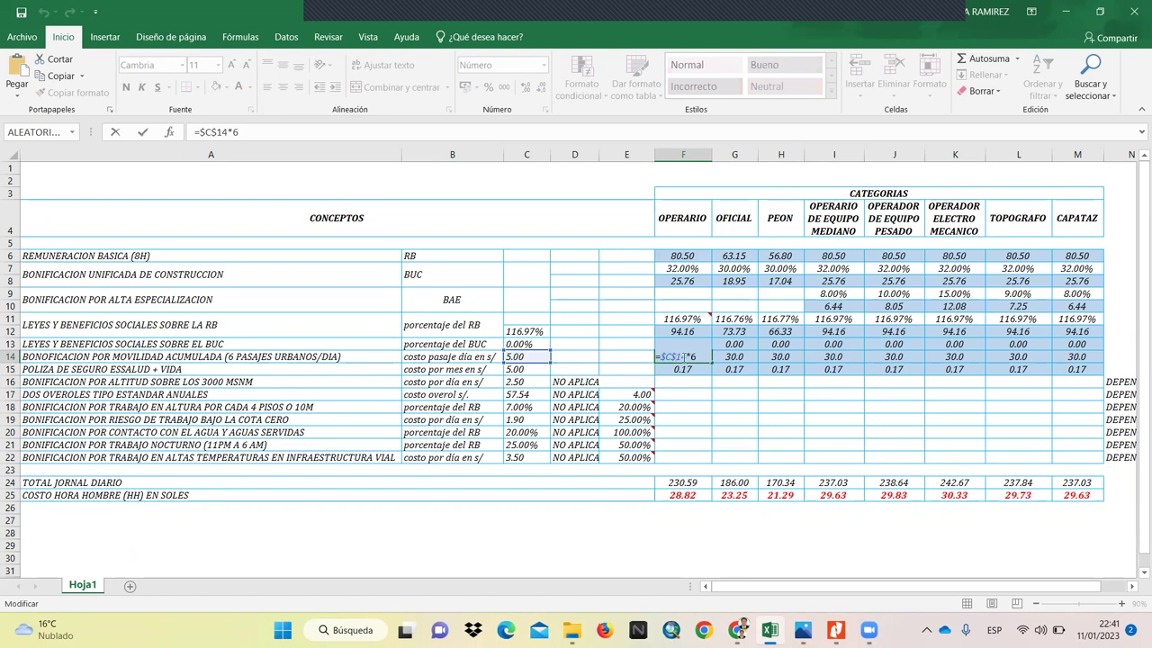
{"action": "key", "text": "Return"}
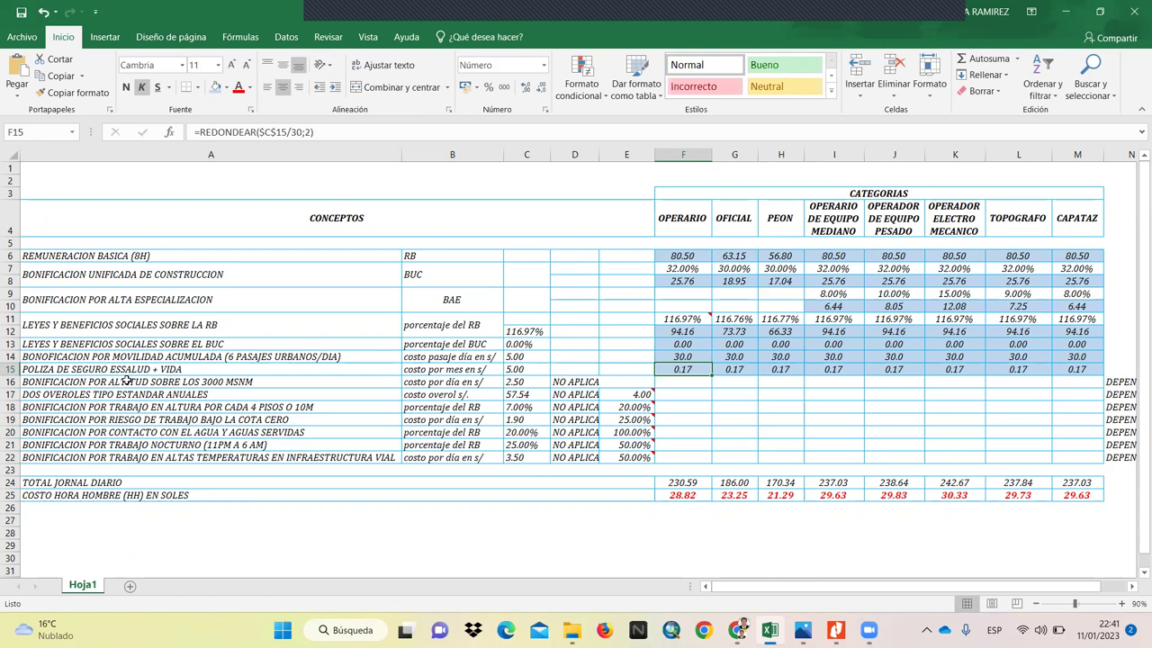
Step: Enter 5 as the monthly POLIZA DE SEGURO ESSALUD + VIDA cost in C15 and inspect the OPERARIO formula in F15
{"action": "left_click", "coordinate": [517, 370]}
{"action": "type", "text": "5"}
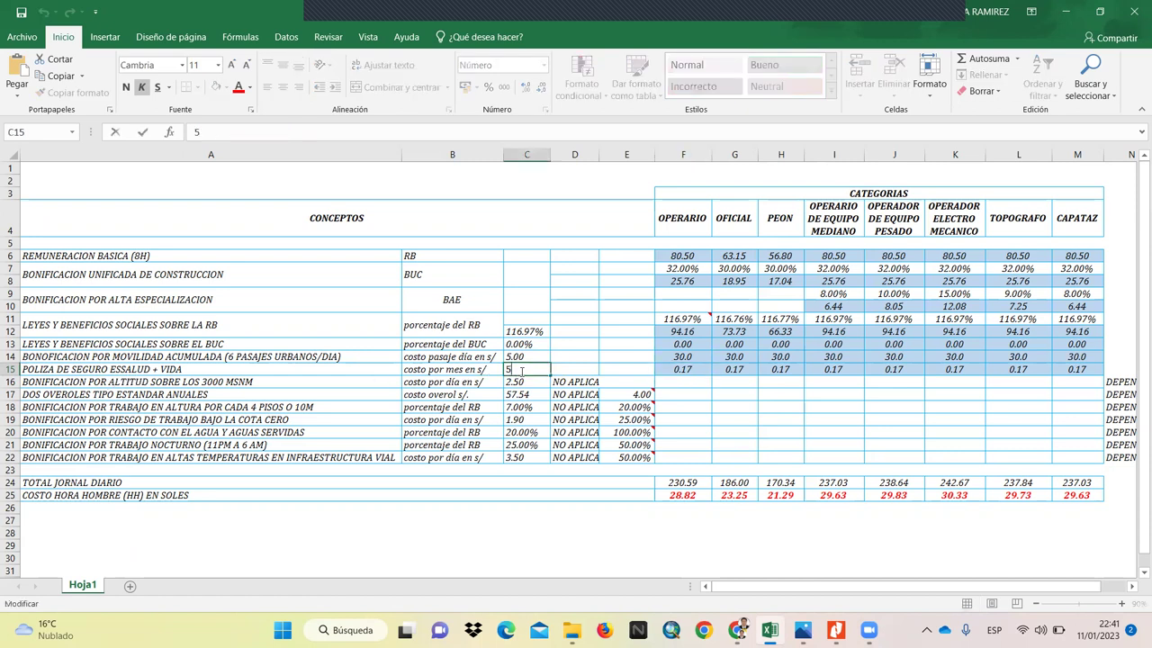
{"action": "key", "text": "ctrl+Return"}
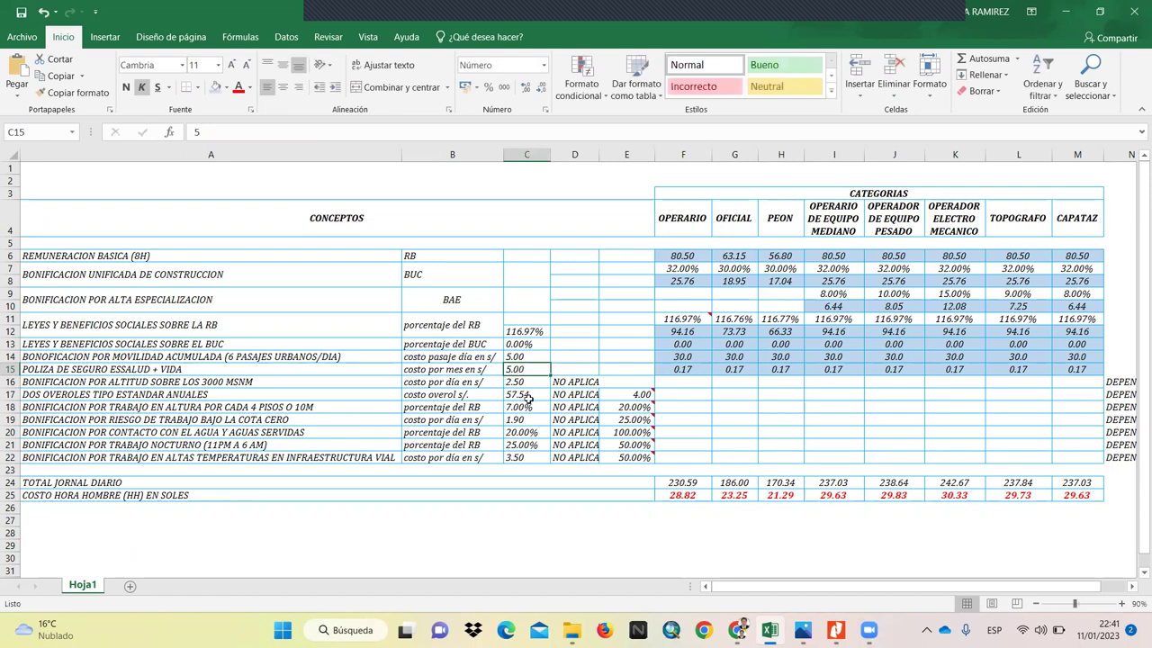
{"action": "double_click", "coordinate": [658, 368]}
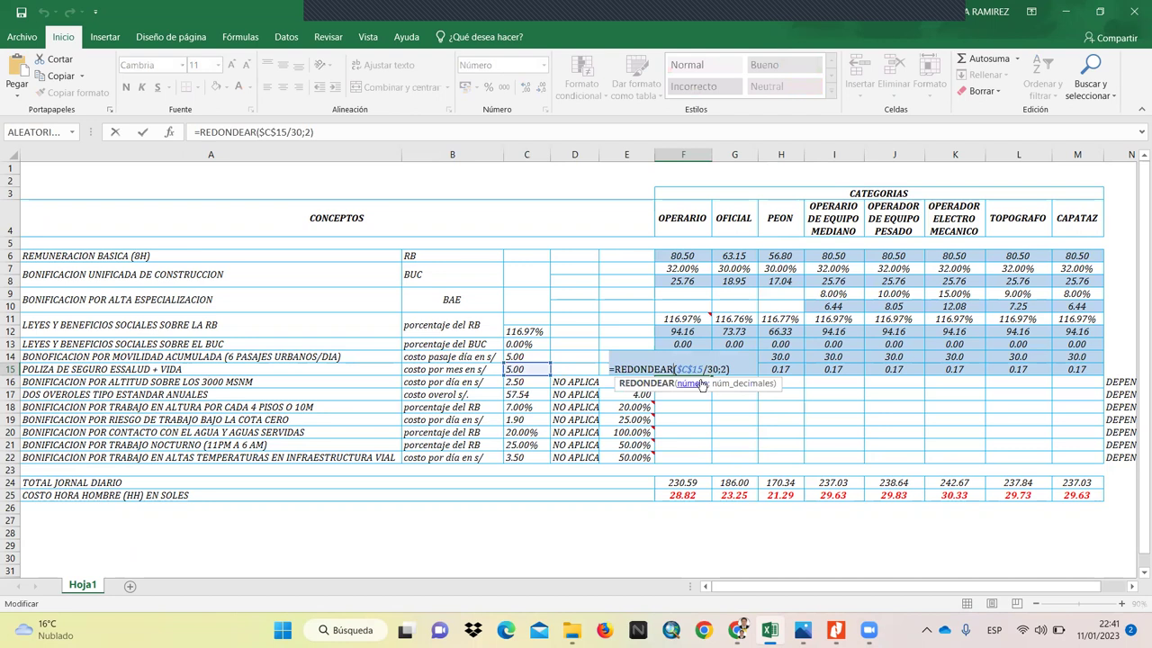
{"action": "key", "text": "Escape"}
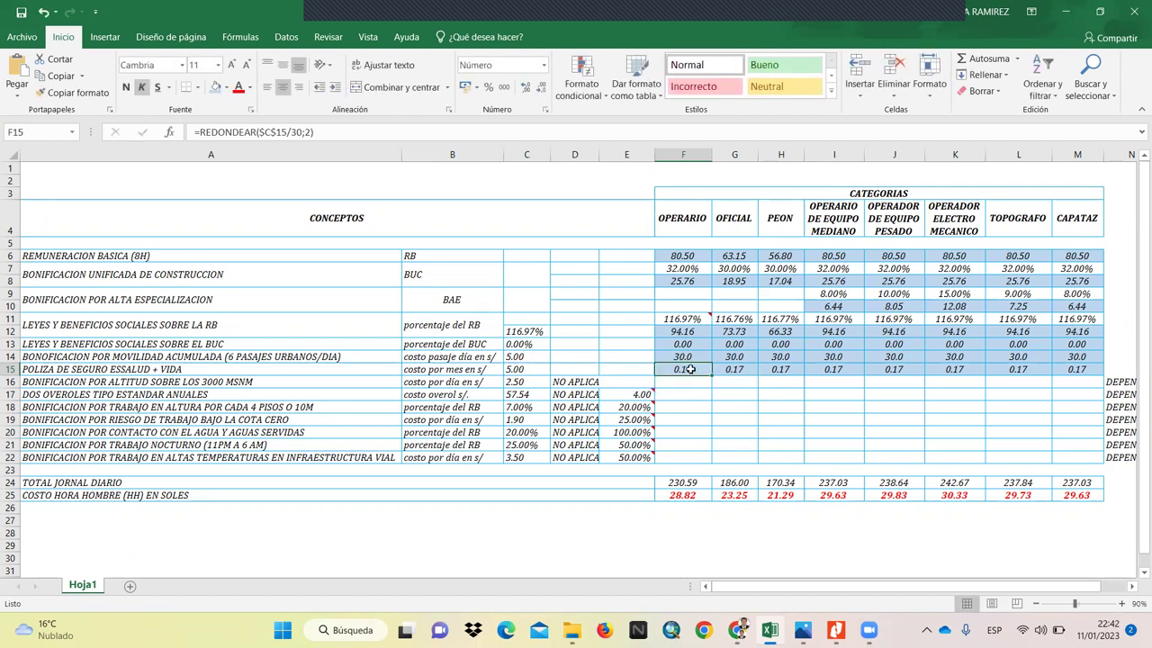
{"action": "double_click", "coordinate": [678, 369]}
{"action": "key", "text": "Escape"}
Step: Set BONIFICACION POR ALTITUD SOBRE LOS 3000 MSNM in D16 to APLICA
{"action": "left_click", "coordinate": [523, 384]}
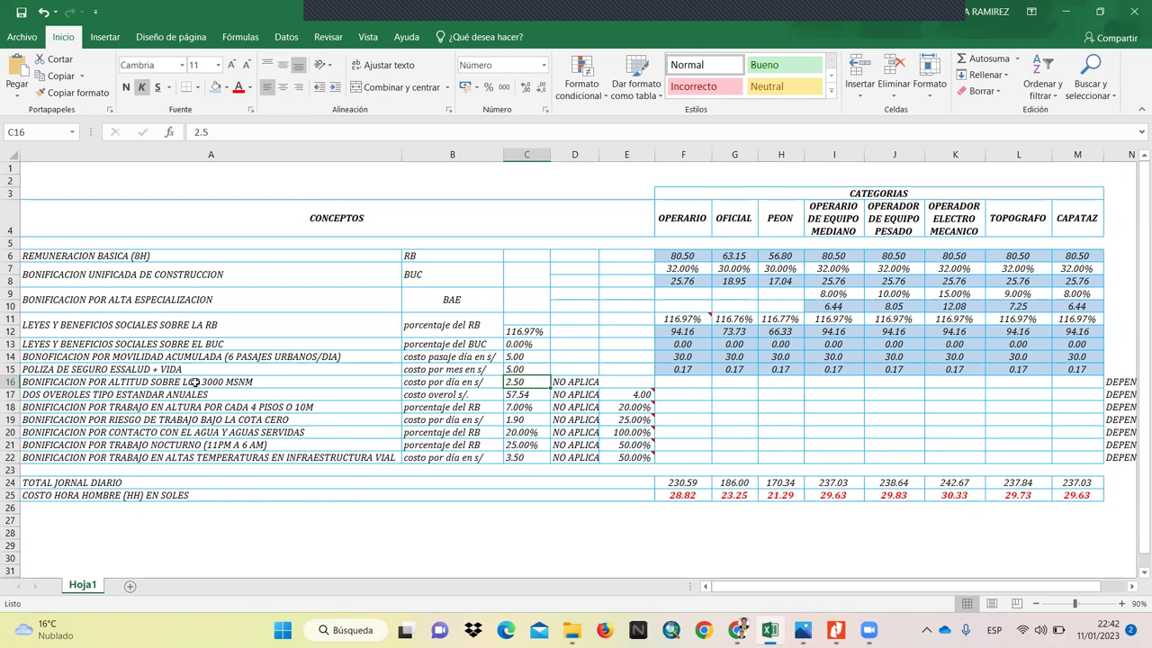
{"action": "left_click", "coordinate": [595, 382]}
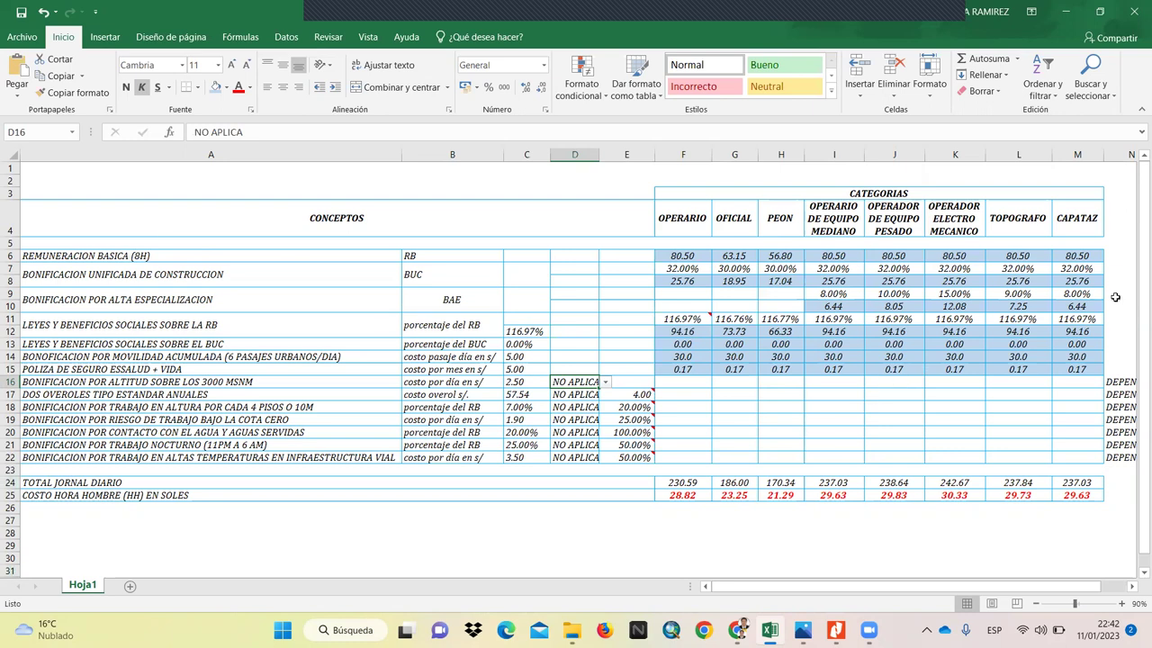
{"action": "left_click", "coordinate": [606, 383]}
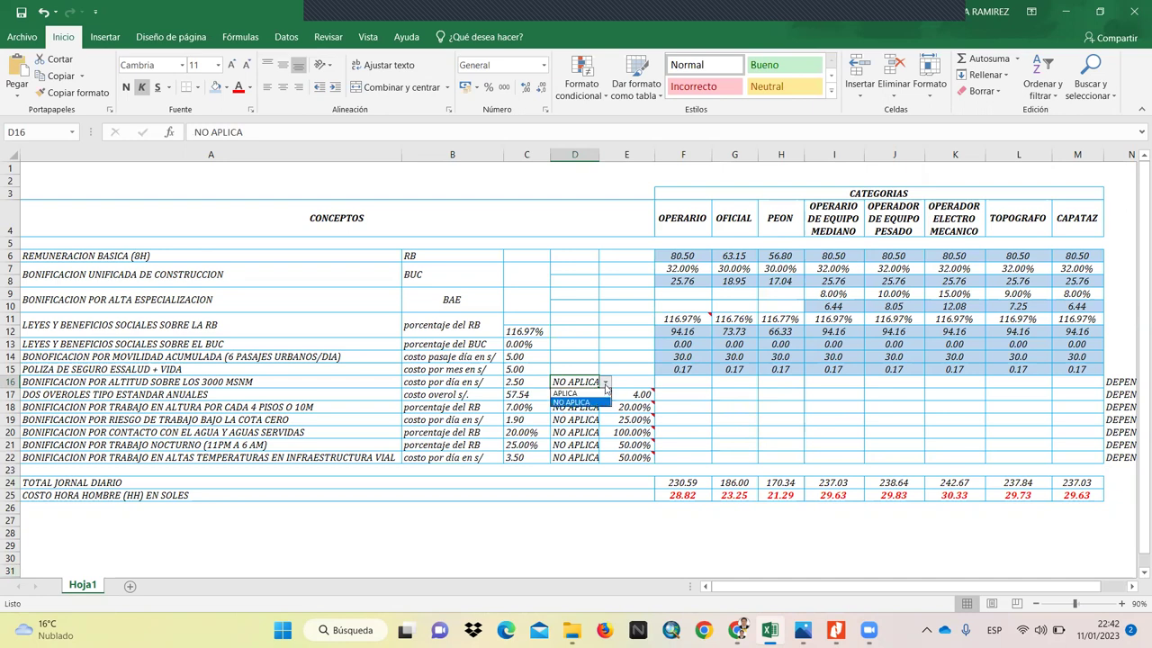
{"action": "left_click", "coordinate": [582, 394]}
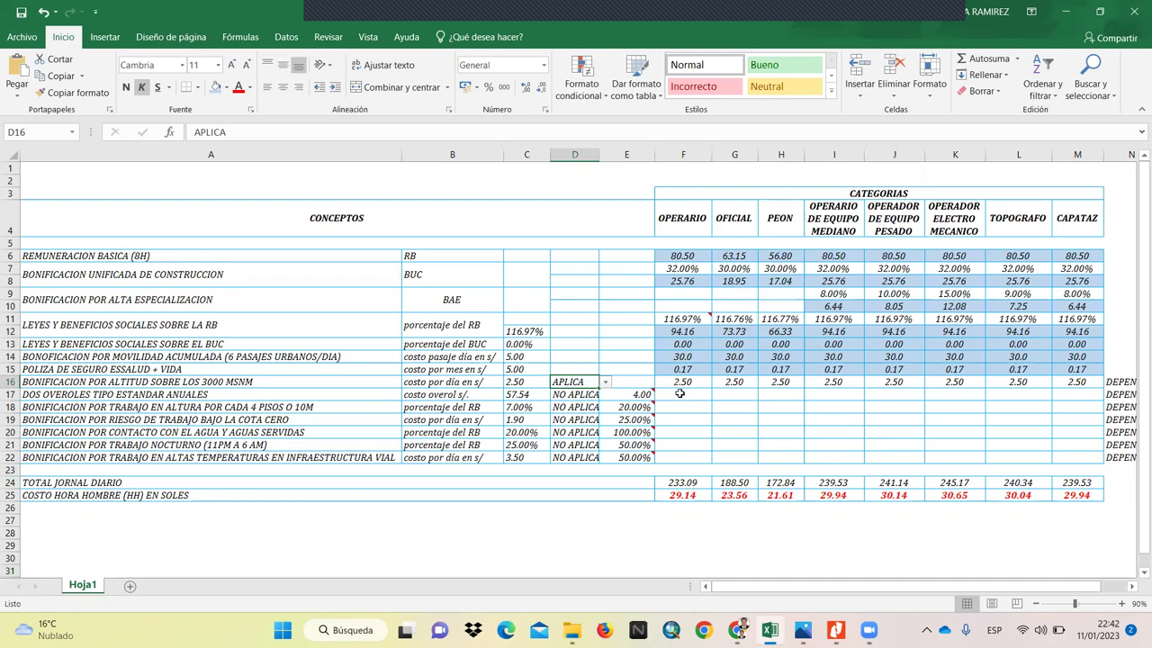
Step: Highlight the whole altitude bonus row 16 with a yellow fill
{"action": "left_click", "coordinate": [11, 381]}
{"action": "left_click", "coordinate": [225, 87]}
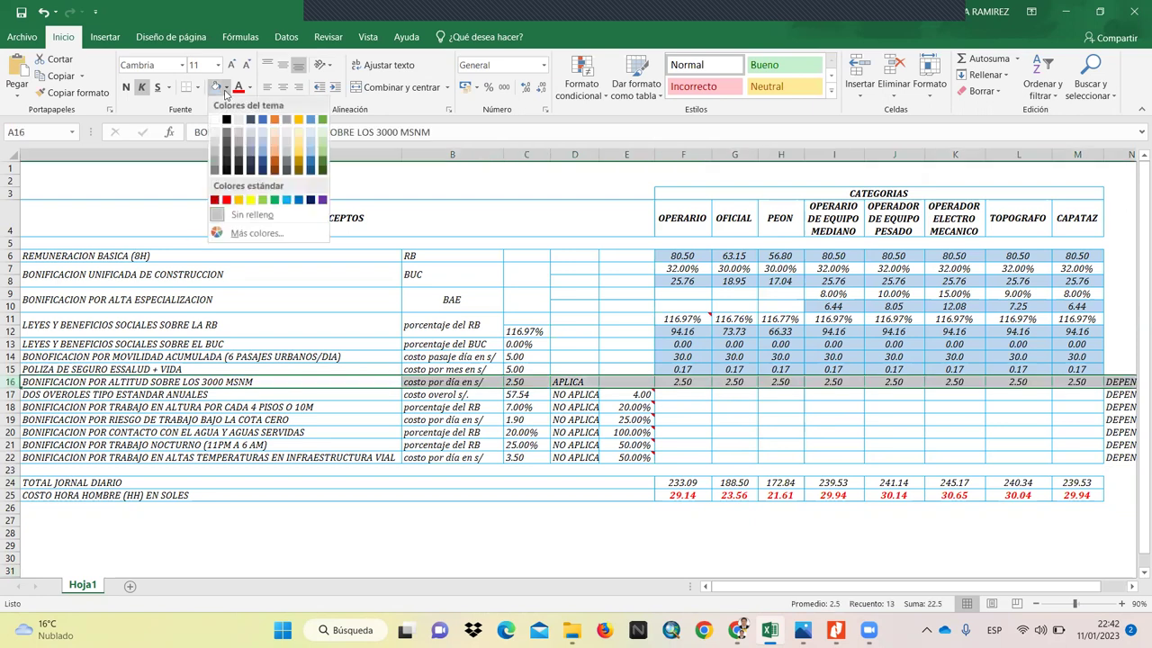
{"action": "left_click", "coordinate": [250, 199]}
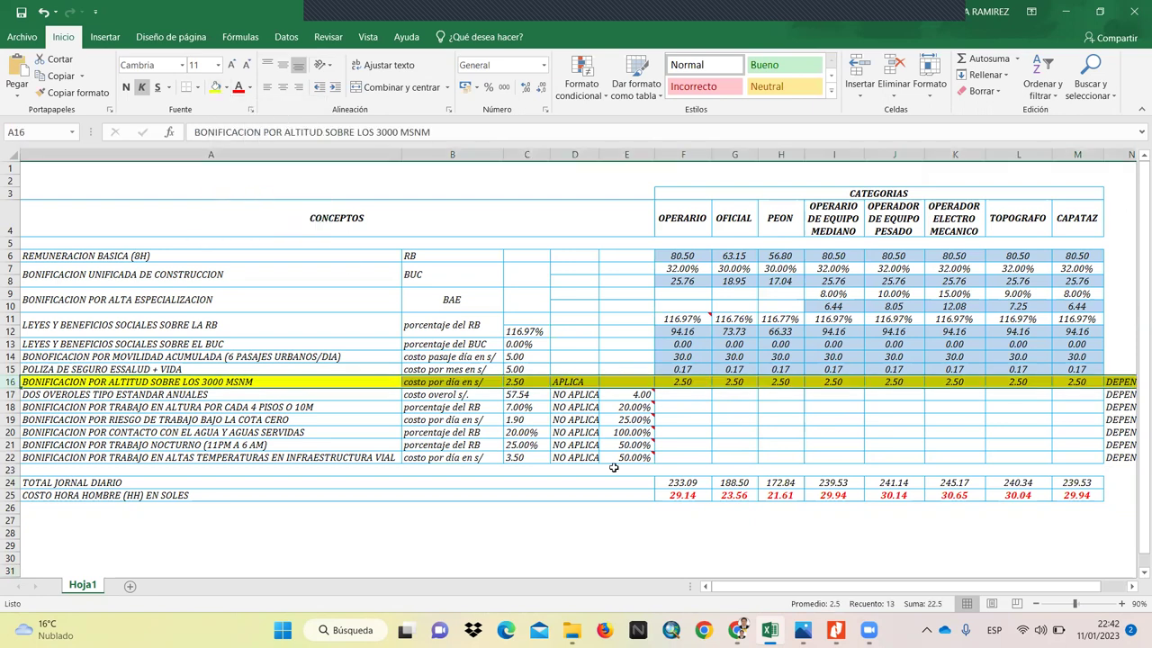
{"action": "left_click", "coordinate": [706, 407]}
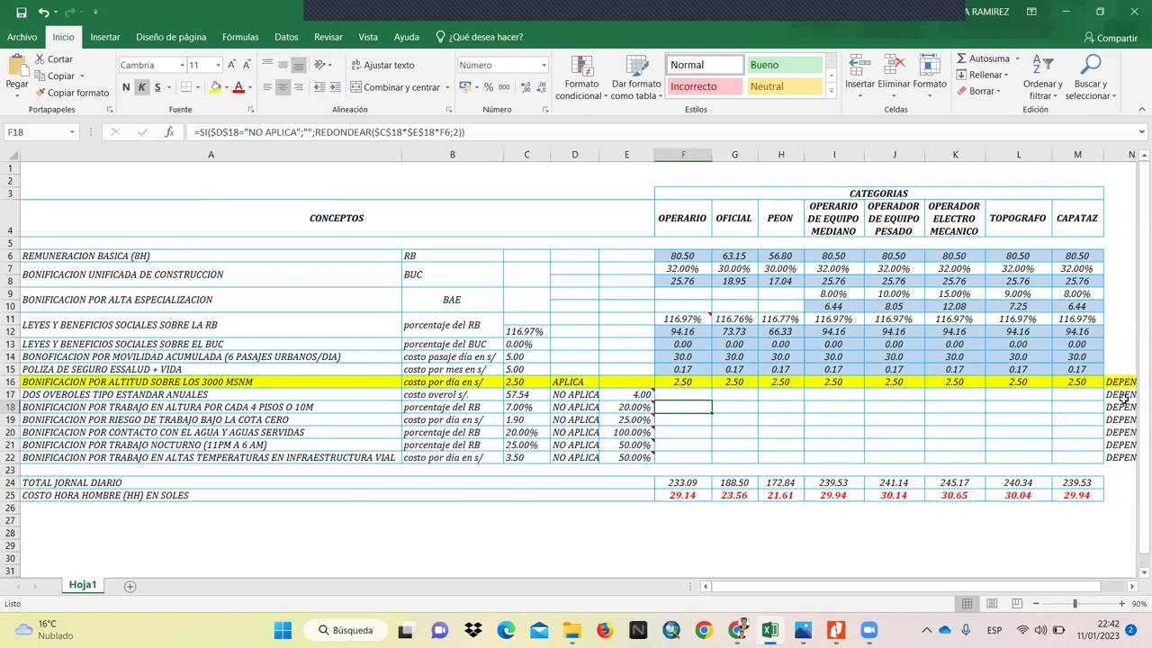
Step: Examine the DOS OVEROLES TIPO ESTANDAR ANUALES row and the unit cost formula in C17
{"action": "left_click_drag", "start_coordinate": [859, 587], "coordinate": [880, 593]}
{"action": "mouse_move", "coordinate": [631, 425]}
{"action": "left_click", "coordinate": [531, 393]}
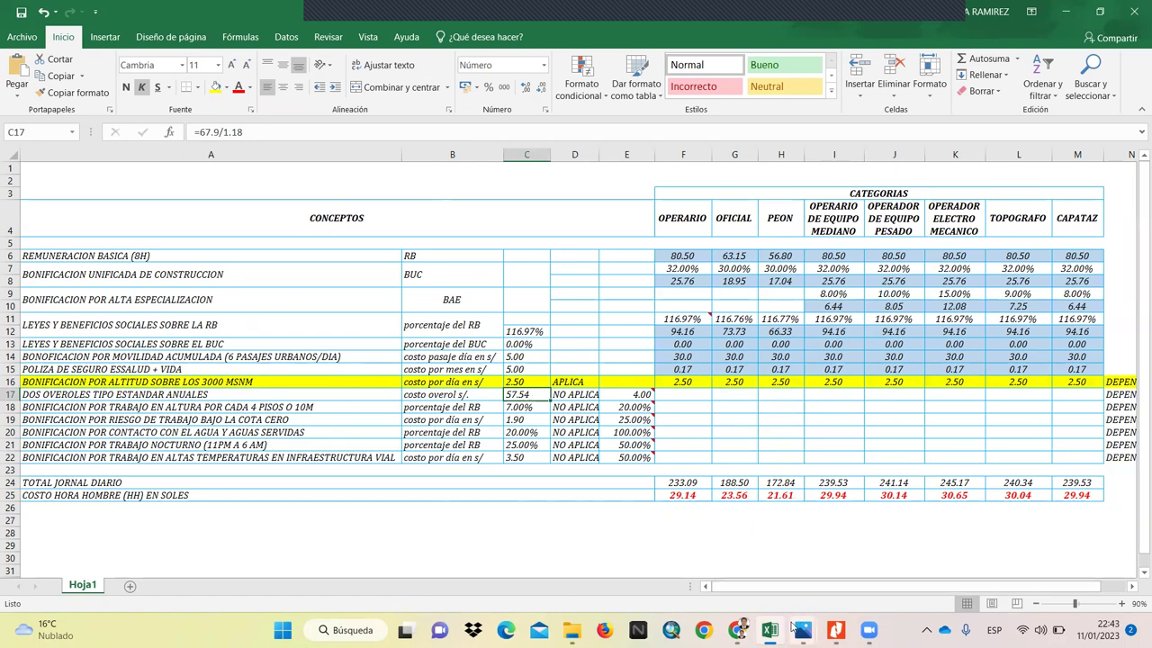
Step: Switch to Chrome and search Google in a new tab for "cotizacion del overol"
{"action": "mouse_move", "coordinate": [736, 630]}
{"action": "left_click", "coordinate": [736, 549]}
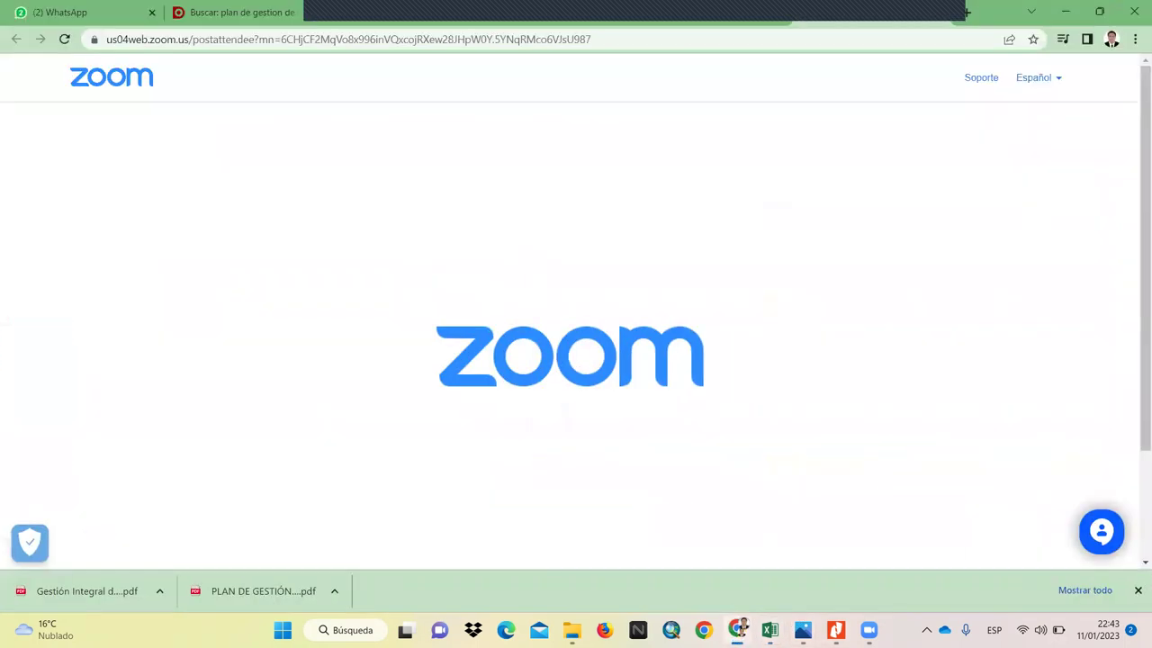
{"action": "left_click", "coordinate": [968, 12]}
{"action": "left_click", "coordinate": [489, 288]}
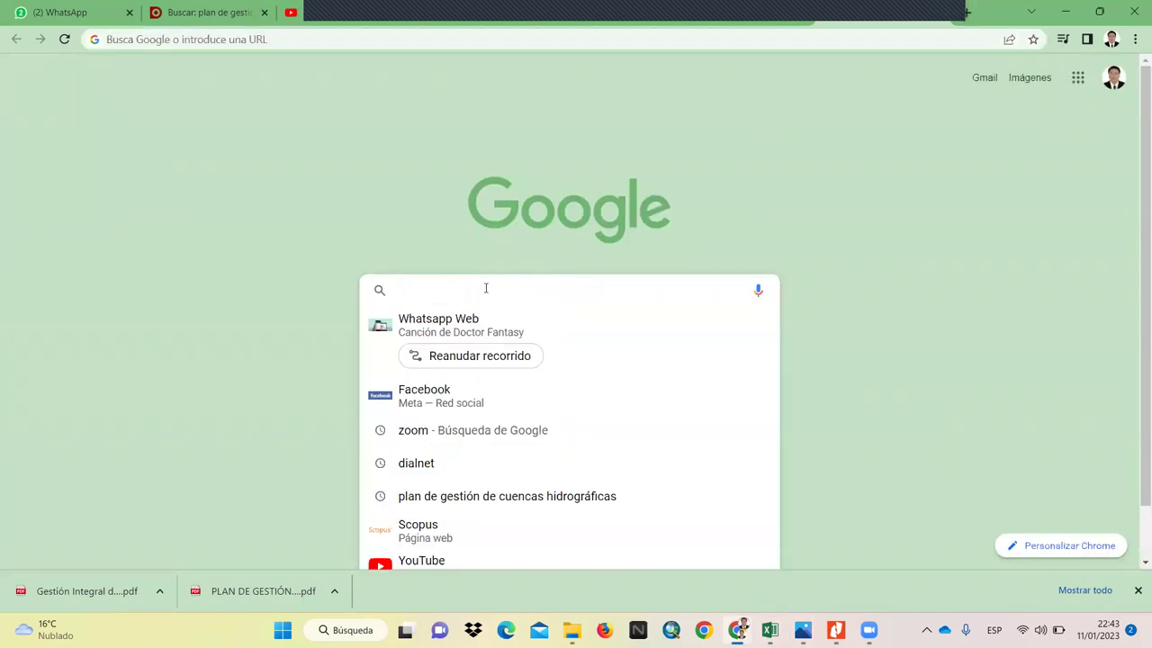
{"action": "type", "text": "e"}
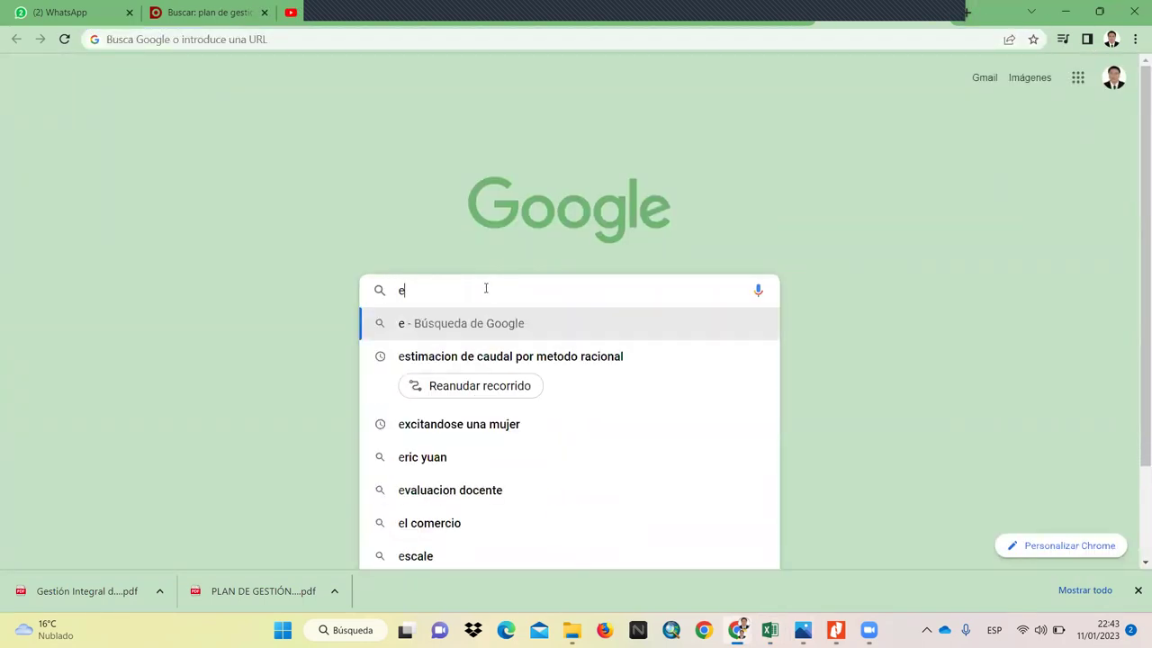
{"action": "key", "text": "BackSpace"}
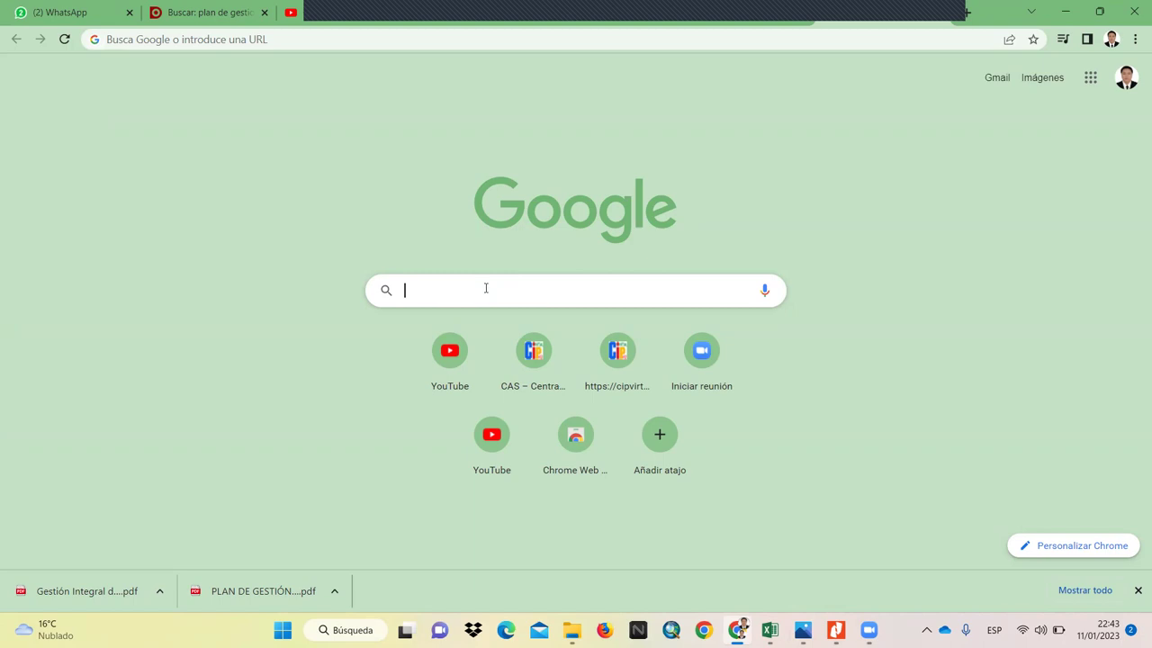
{"action": "type", "text": "c"}
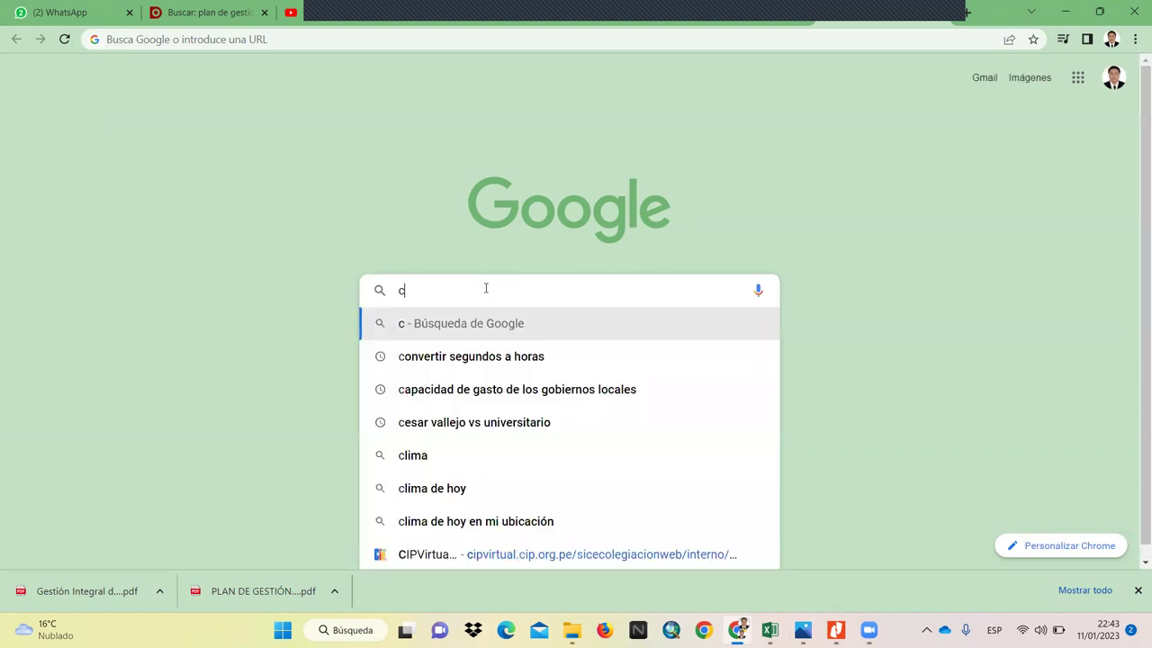
{"action": "type", "text": "otiz"}
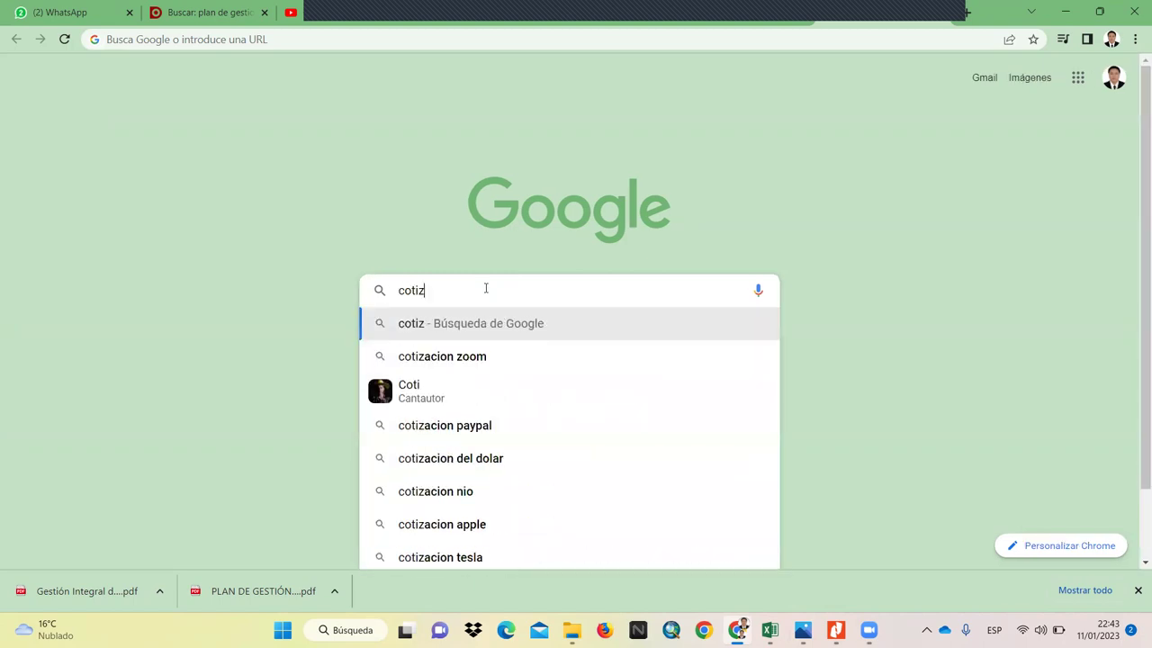
{"action": "type", "text": "acion del"}
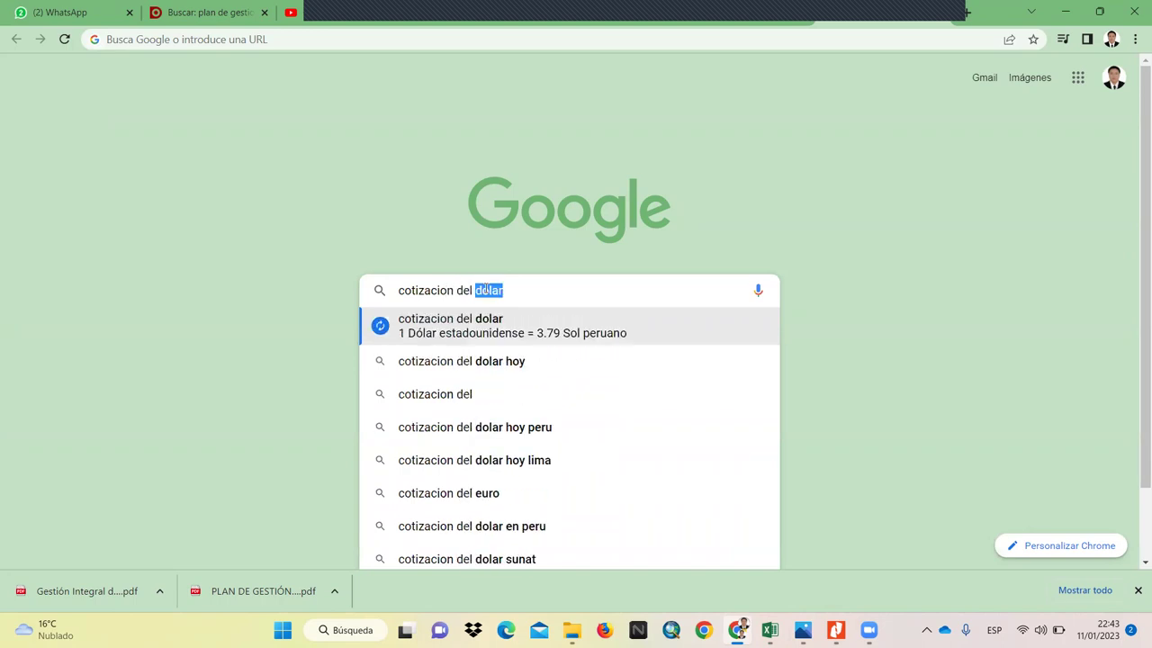
{"action": "type", "text": " overol"}
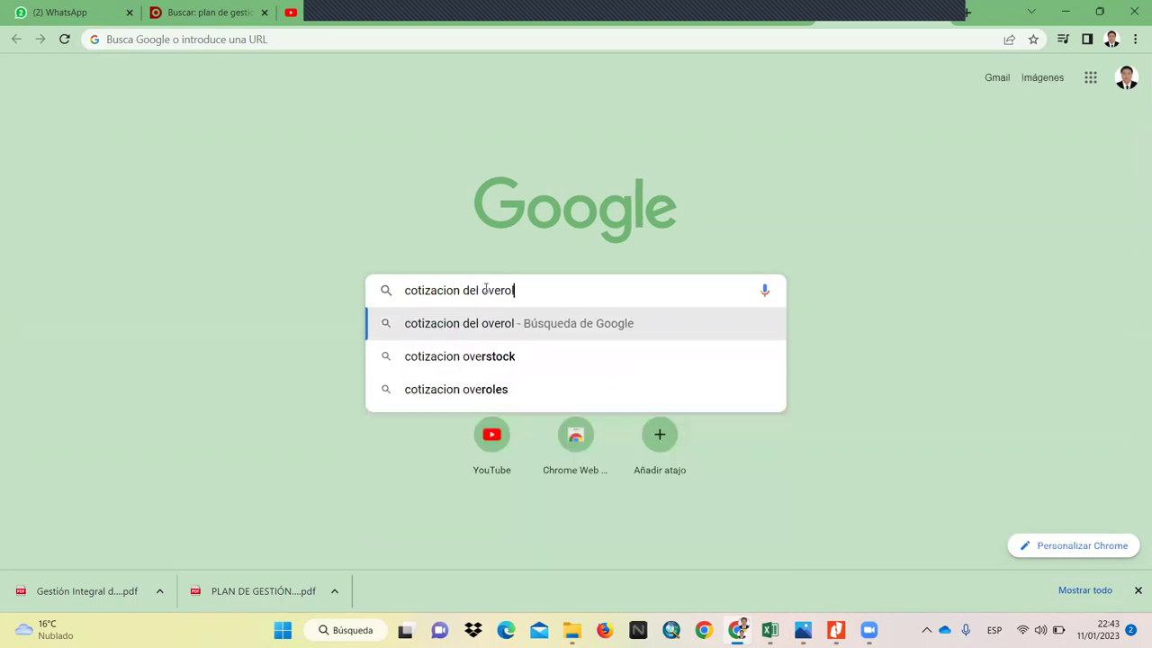
{"action": "key", "text": "Return"}
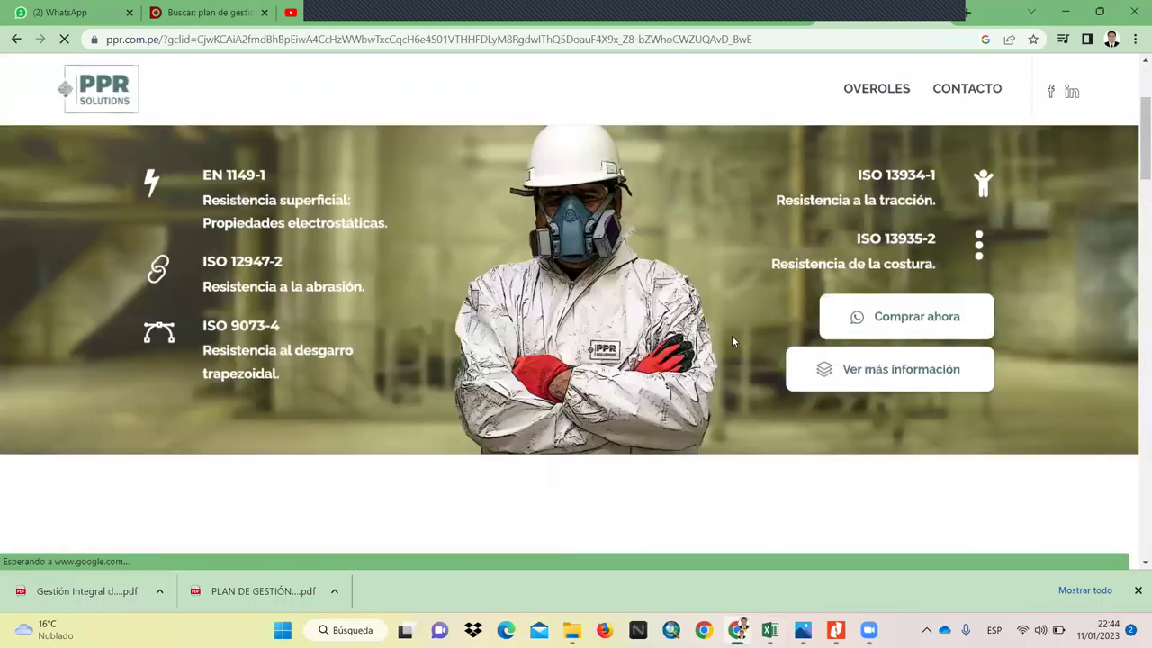
Step: Look through the PPR Solutions overalls page for prices and return to the Google search results
{"action": "scroll", "coordinate": [732, 336], "scroll_direction": "down", "scroll_amount": 5}
{"action": "scroll", "coordinate": [732, 340], "scroll_direction": "down", "scroll_amount": 10}
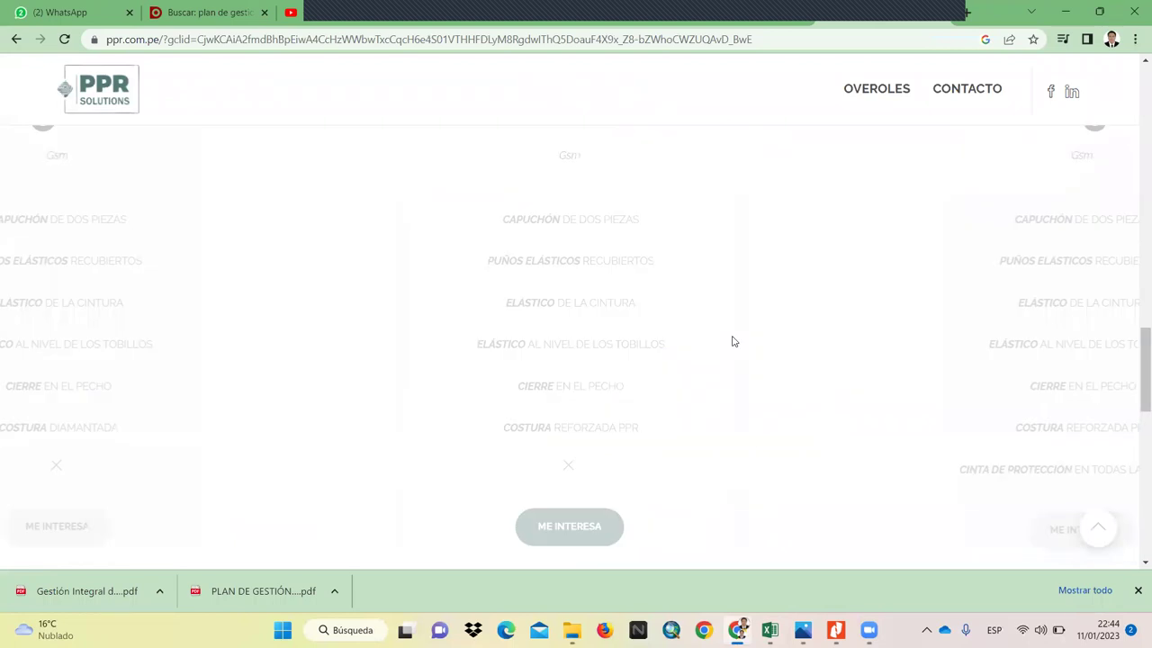
{"action": "scroll", "coordinate": [732, 340], "scroll_direction": "down", "scroll_amount": 5}
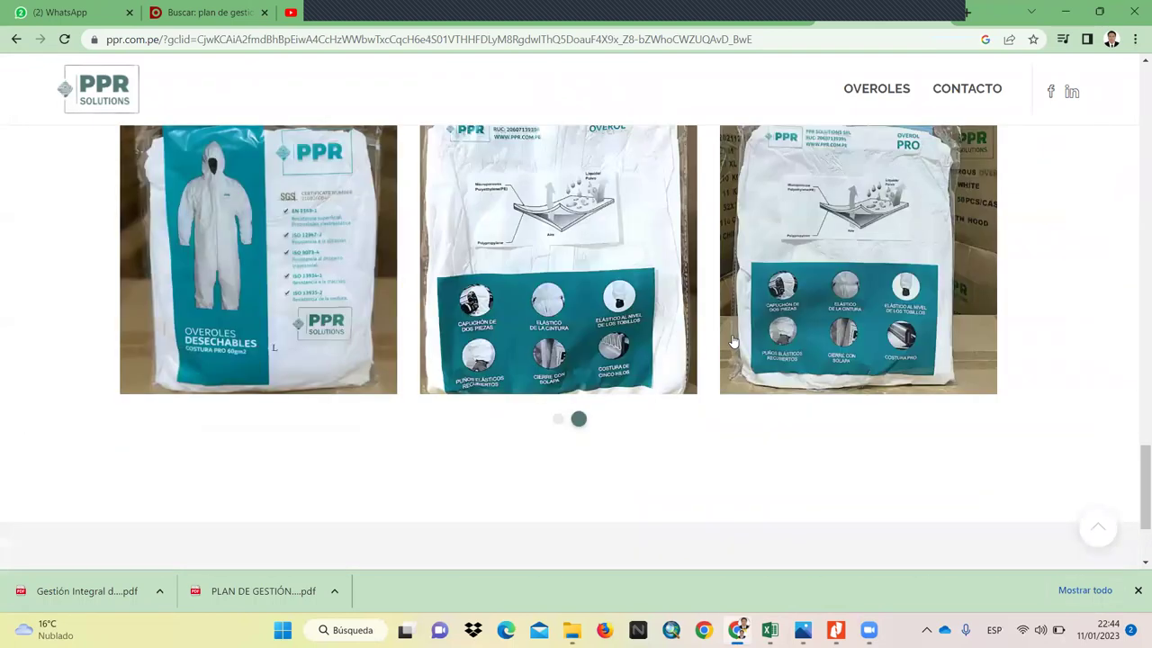
{"action": "scroll", "coordinate": [731, 340], "scroll_direction": "down", "scroll_amount": 2}
{"action": "scroll", "coordinate": [731, 340], "scroll_direction": "up", "scroll_amount": 20}
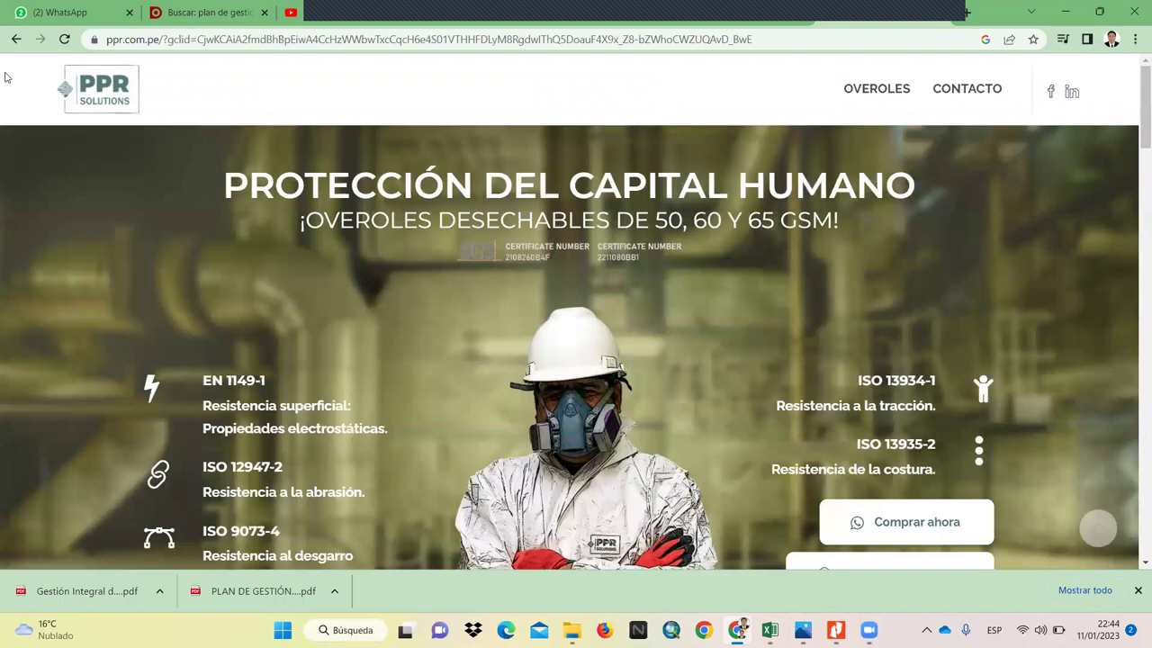
{"action": "left_click", "coordinate": [16, 38]}
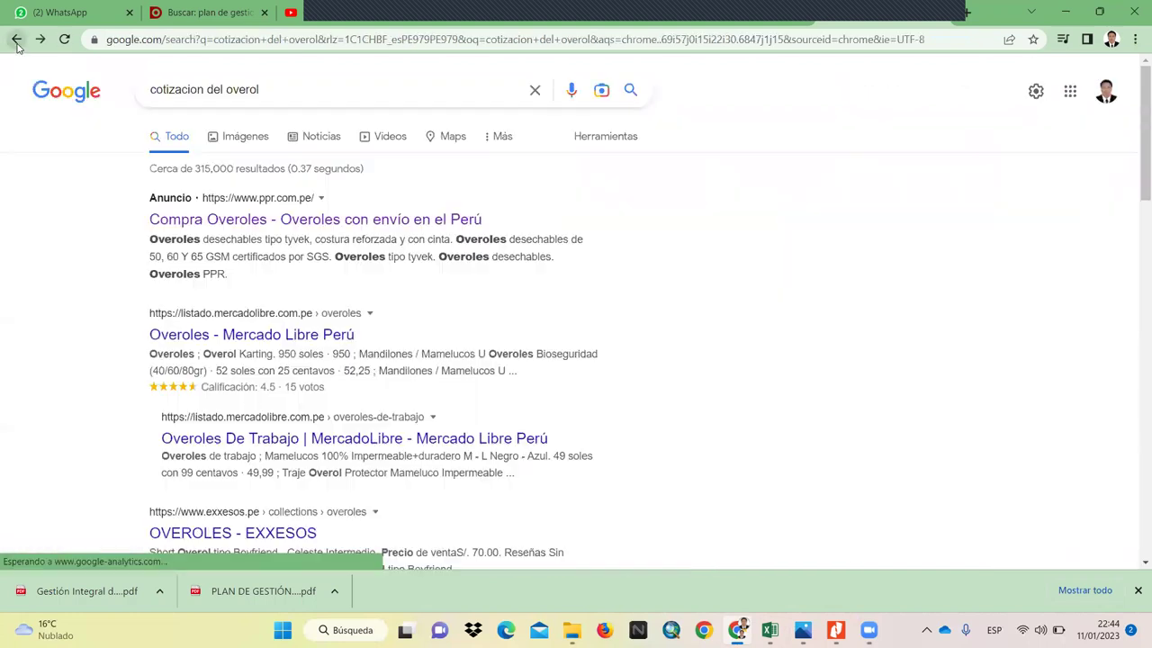
Step: Examine the Mercado Libre Perú overalls listings for the prices of work overalls
{"action": "scroll", "coordinate": [221, 263], "scroll_direction": "down", "scroll_amount": 2}
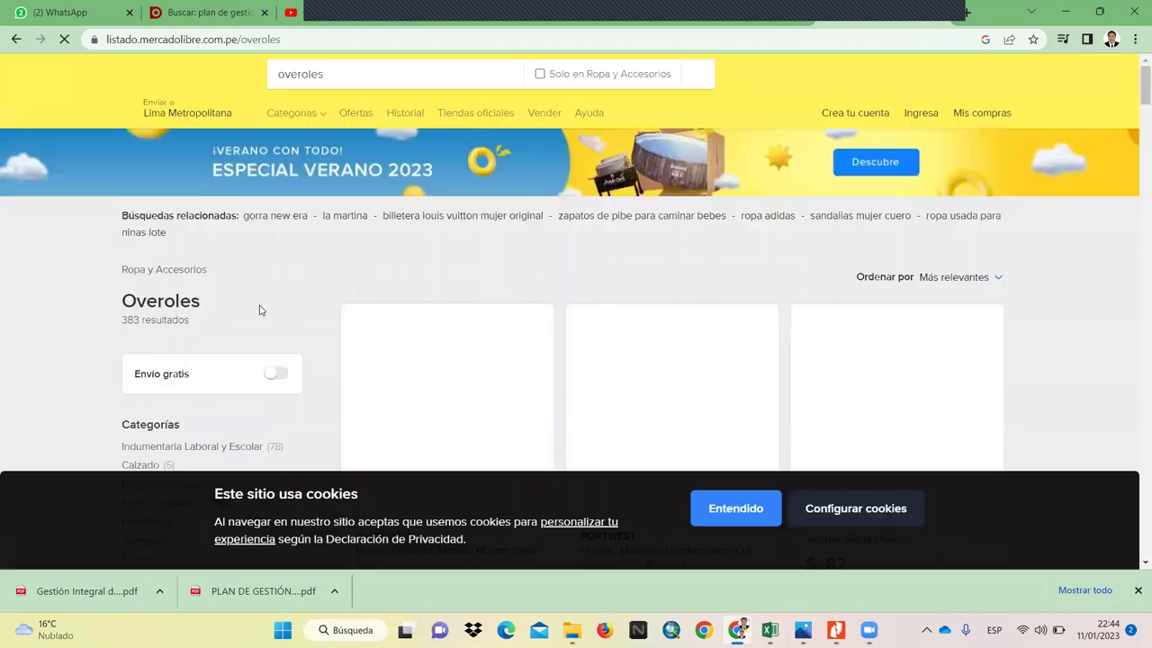
{"action": "scroll", "coordinate": [691, 339], "scroll_direction": "down", "scroll_amount": 2}
{"action": "scroll", "coordinate": [692, 340], "scroll_direction": "down", "scroll_amount": 2}
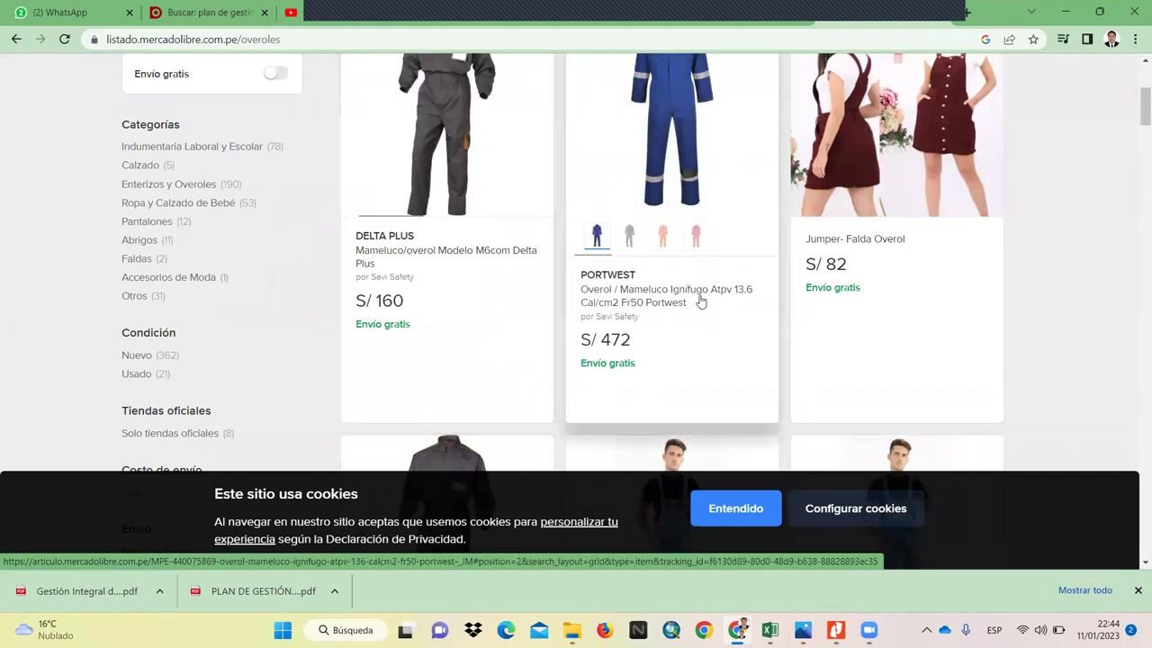
{"action": "scroll", "coordinate": [728, 303], "scroll_direction": "down", "scroll_amount": 4}
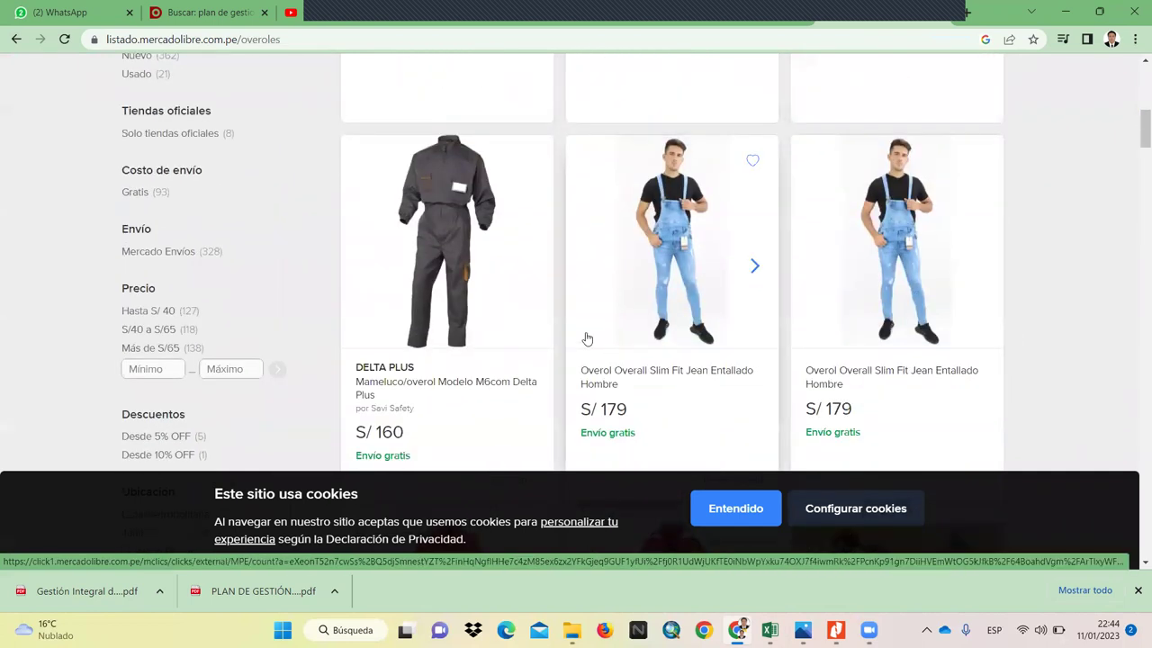
{"action": "scroll", "coordinate": [424, 311], "scroll_direction": "down", "scroll_amount": 4}
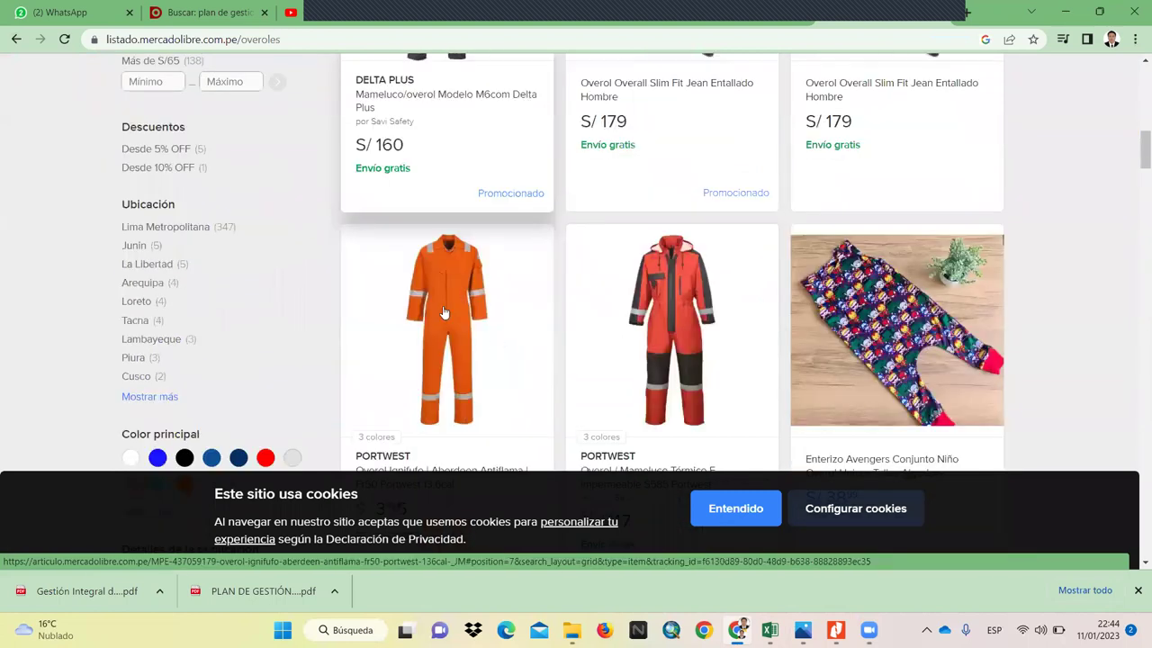
{"action": "scroll", "coordinate": [445, 313], "scroll_direction": "down", "scroll_amount": 2}
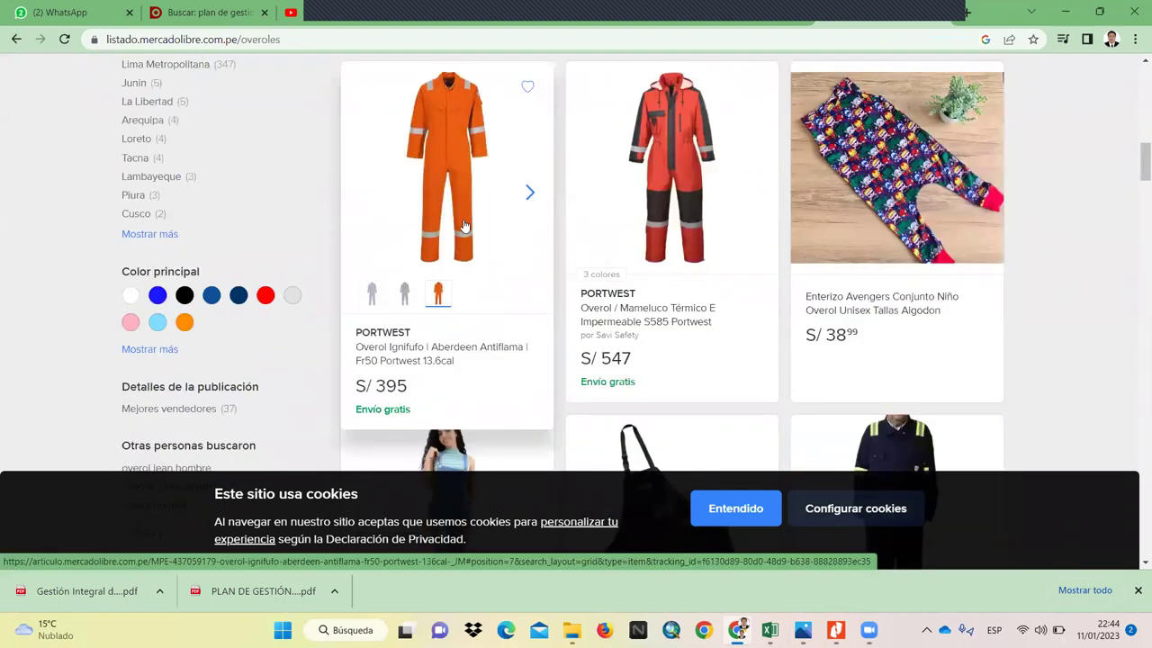
{"action": "scroll", "coordinate": [576, 236], "scroll_direction": "down", "scroll_amount": 4}
{"action": "scroll", "coordinate": [616, 241], "scroll_direction": "down", "scroll_amount": 5}
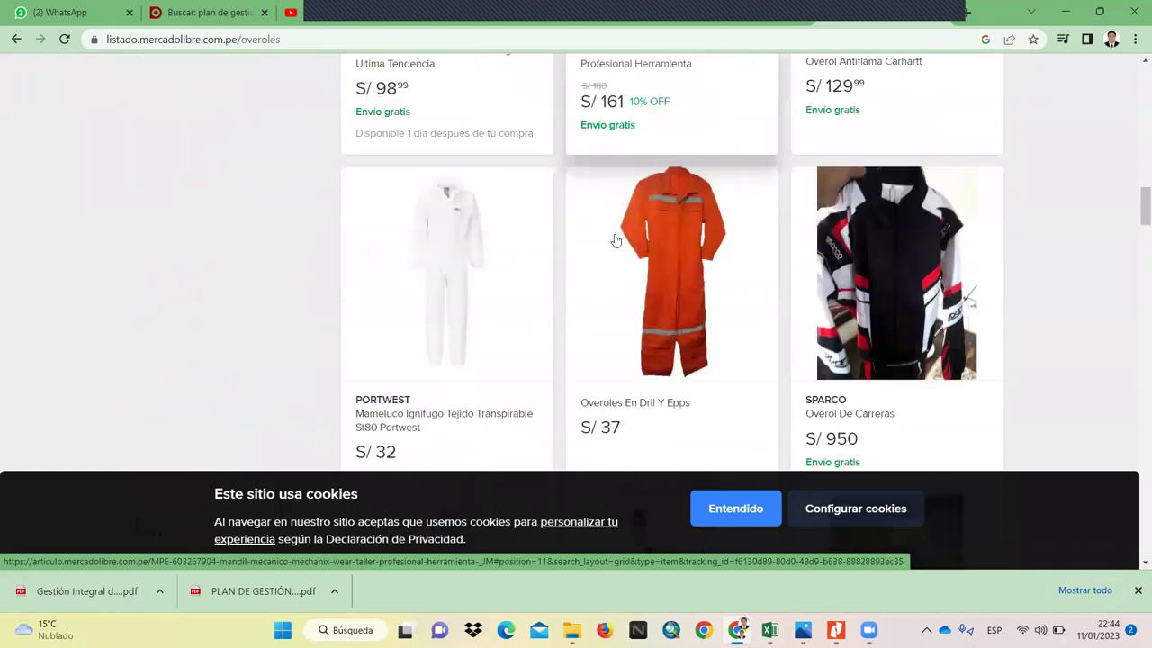
{"action": "scroll", "coordinate": [695, 189], "scroll_direction": "up", "scroll_amount": 1}
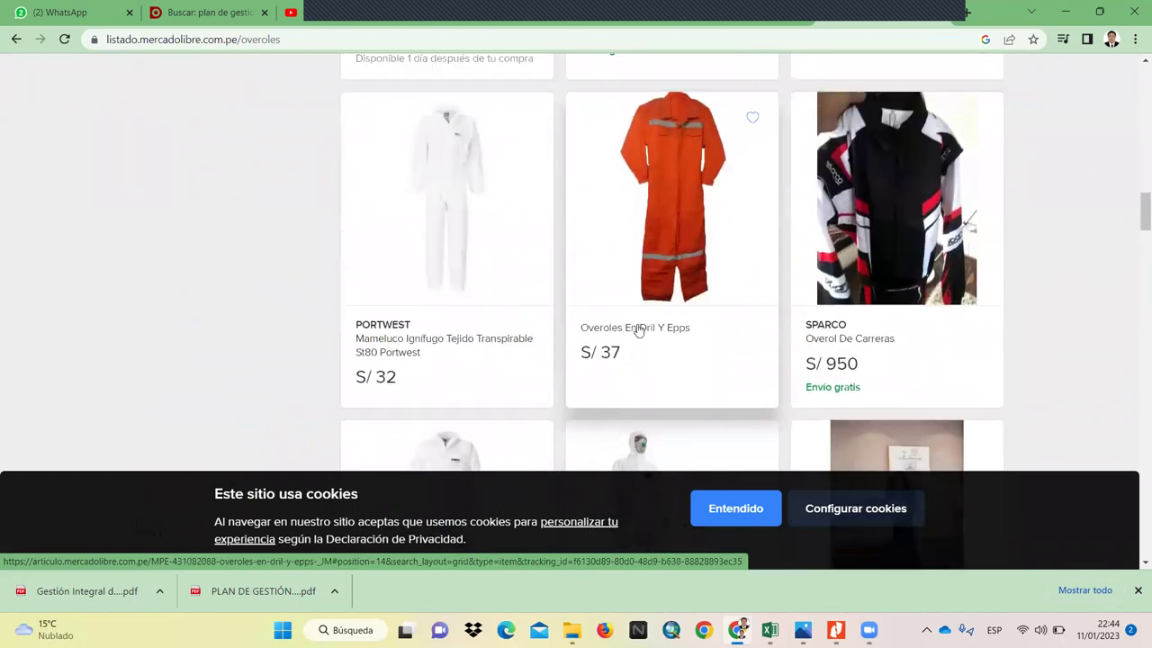
{"action": "scroll", "coordinate": [648, 303], "scroll_direction": "down", "scroll_amount": 3}
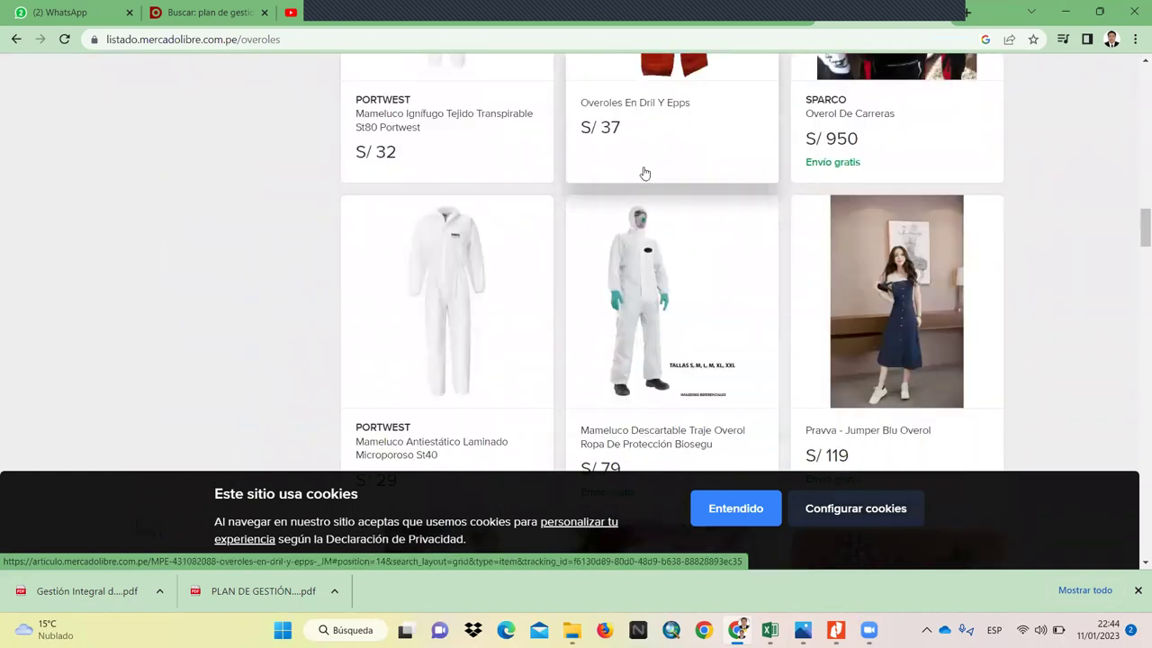
{"action": "scroll", "coordinate": [621, 182], "scroll_direction": "down", "scroll_amount": 4}
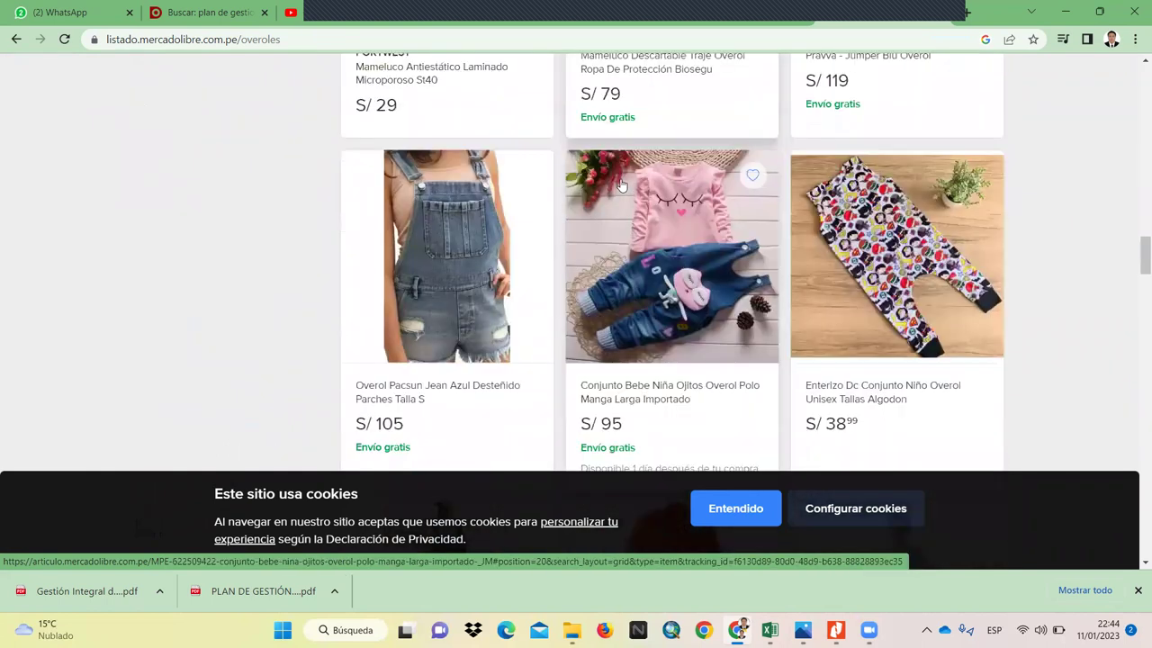
{"action": "scroll", "coordinate": [621, 185], "scroll_direction": "down", "scroll_amount": 10}
{"action": "scroll", "coordinate": [623, 247], "scroll_direction": "down", "scroll_amount": 8}
{"action": "scroll", "coordinate": [623, 248], "scroll_direction": "down", "scroll_amount": 15}
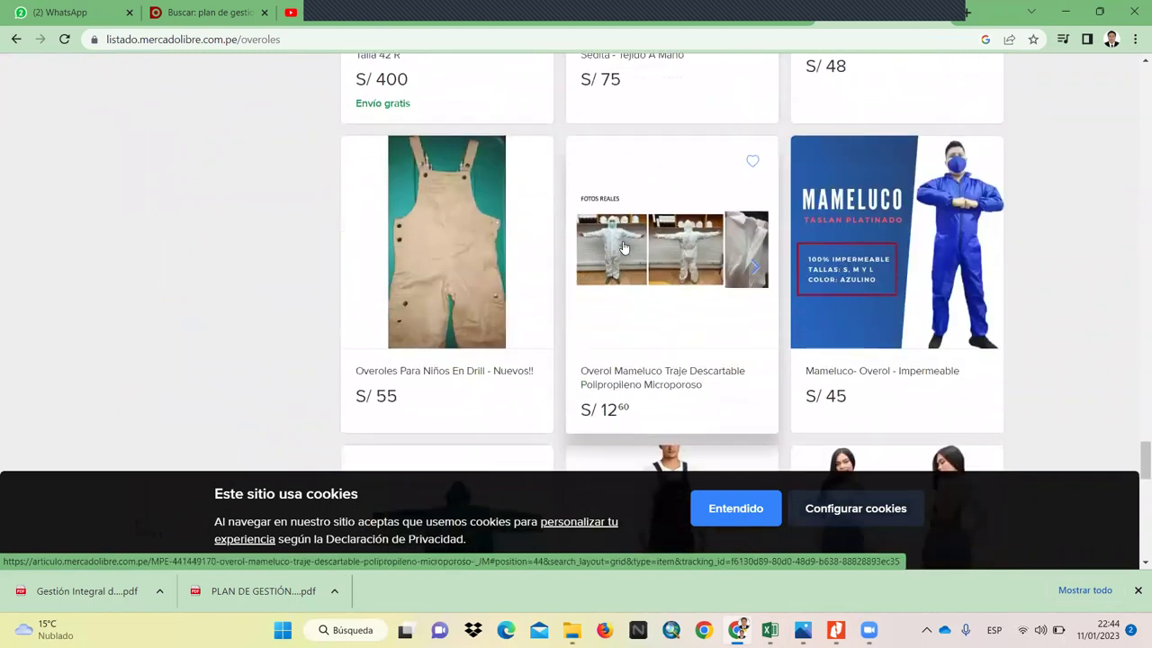
{"action": "scroll", "coordinate": [622, 248], "scroll_direction": "down", "scroll_amount": 6}
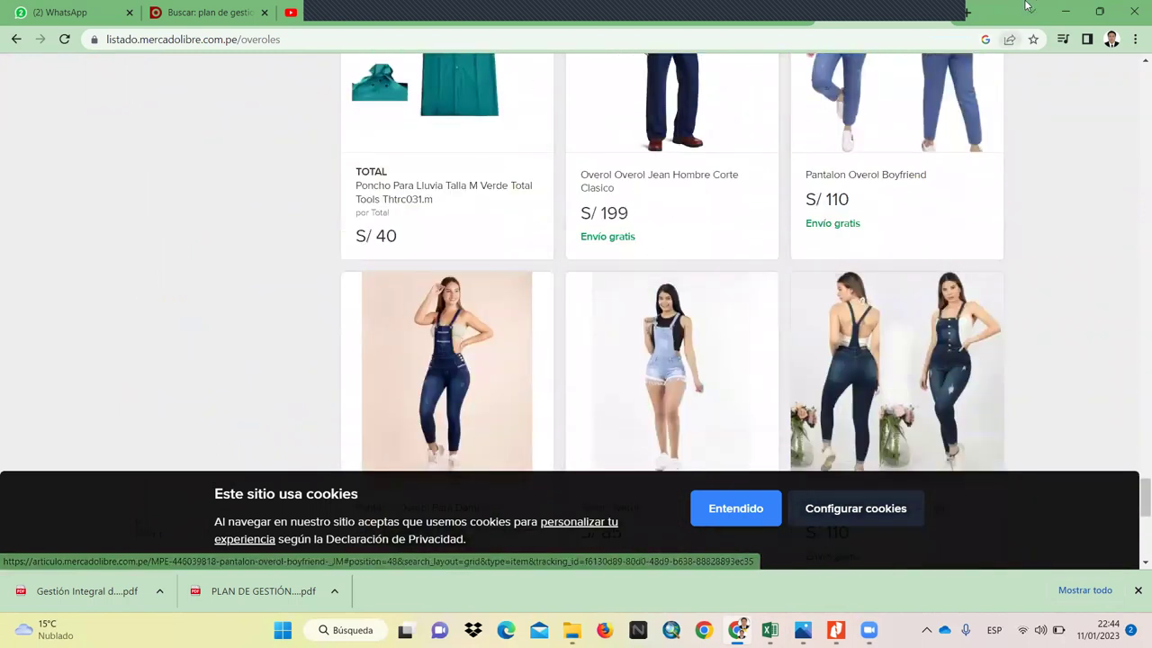
Step: Return to the Excel worksheet and highlight the whole DOS OVEROLES TIPO ESTANDAR ANUALES row 17 with a yellow fill
{"action": "left_click", "coordinate": [1077, 12]}
{"action": "left_click", "coordinate": [673, 410]}
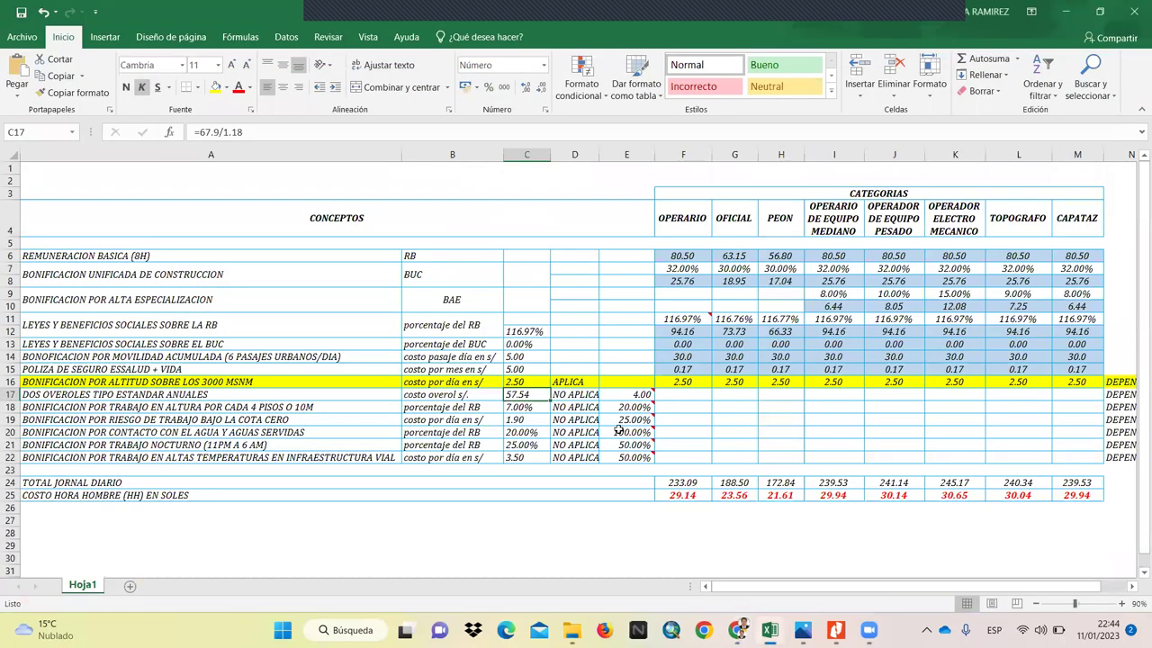
{"action": "left_click", "coordinate": [515, 396]}
{"action": "left_click", "coordinate": [9, 394]}
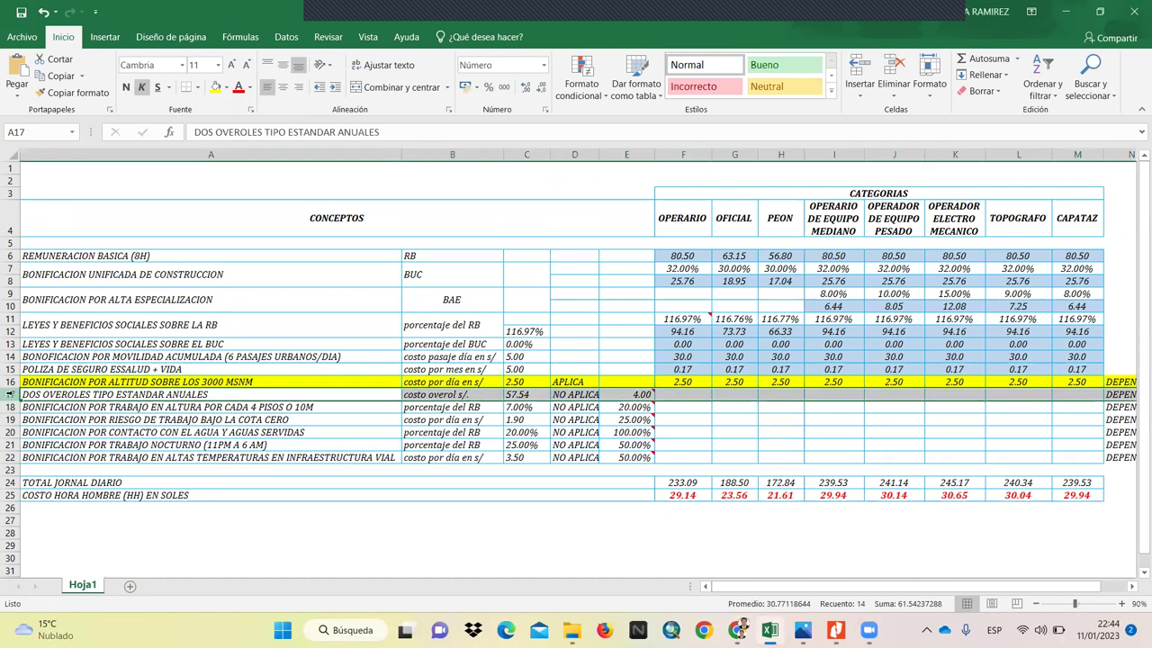
{"action": "left_click", "coordinate": [216, 85]}
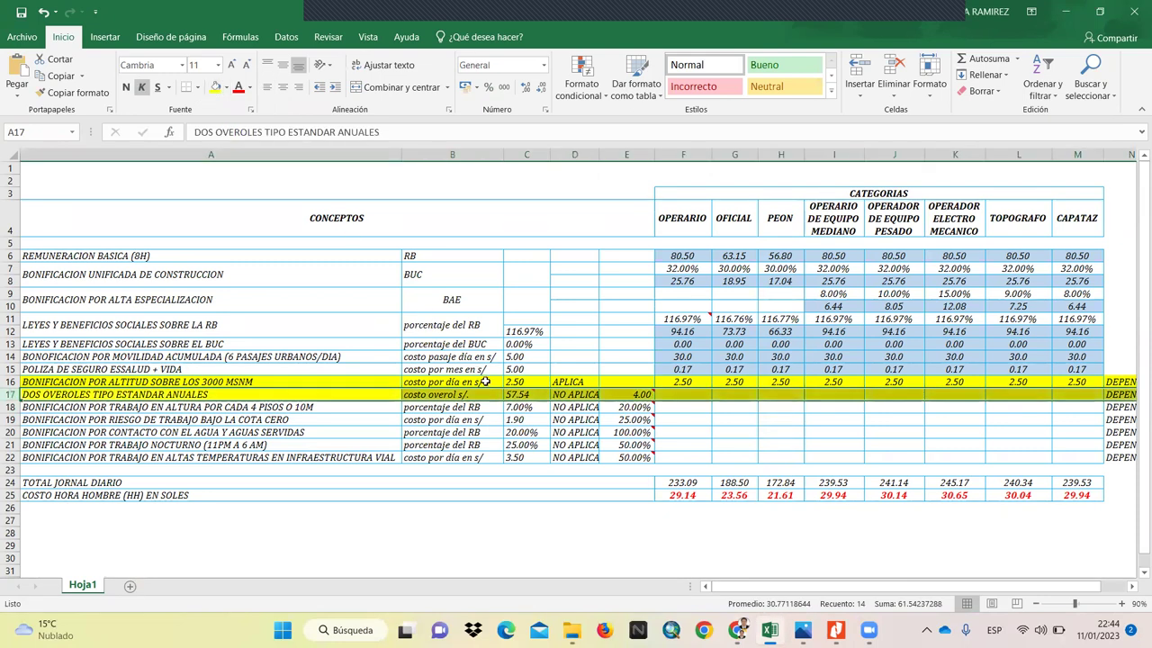
{"action": "left_click", "coordinate": [481, 431]}
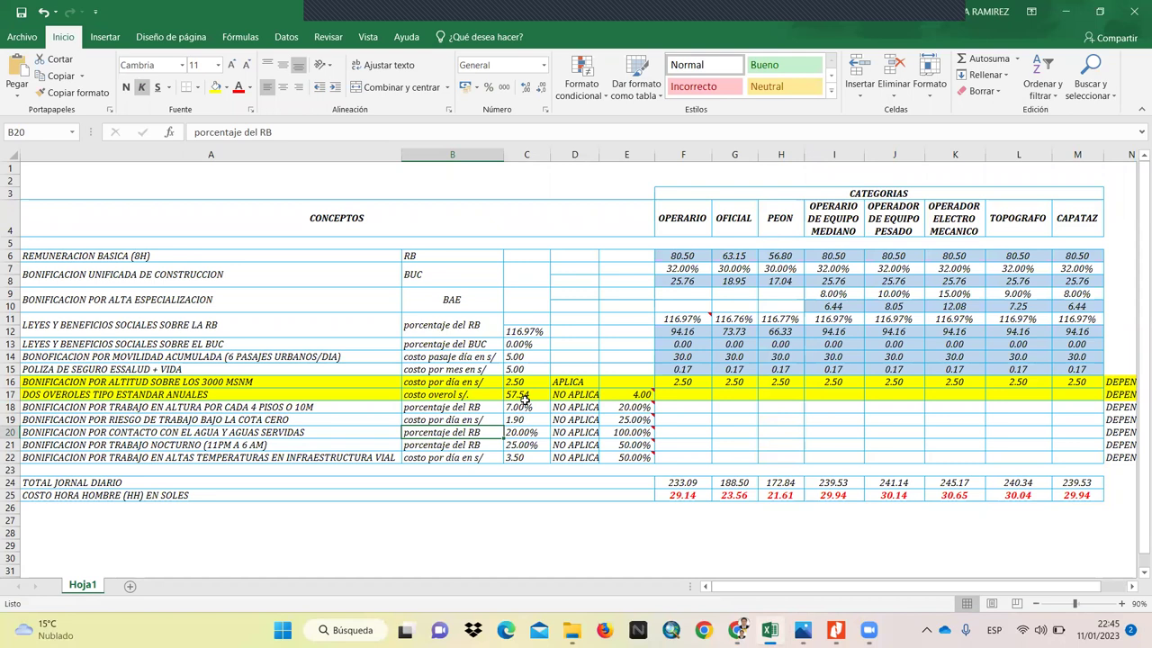
Step: Check the overall unit cost formula in C17 and set DOS OVEROLES TIPO ESTANDAR ANUALES in D17 to APLICA
{"action": "double_click", "coordinate": [525, 397]}
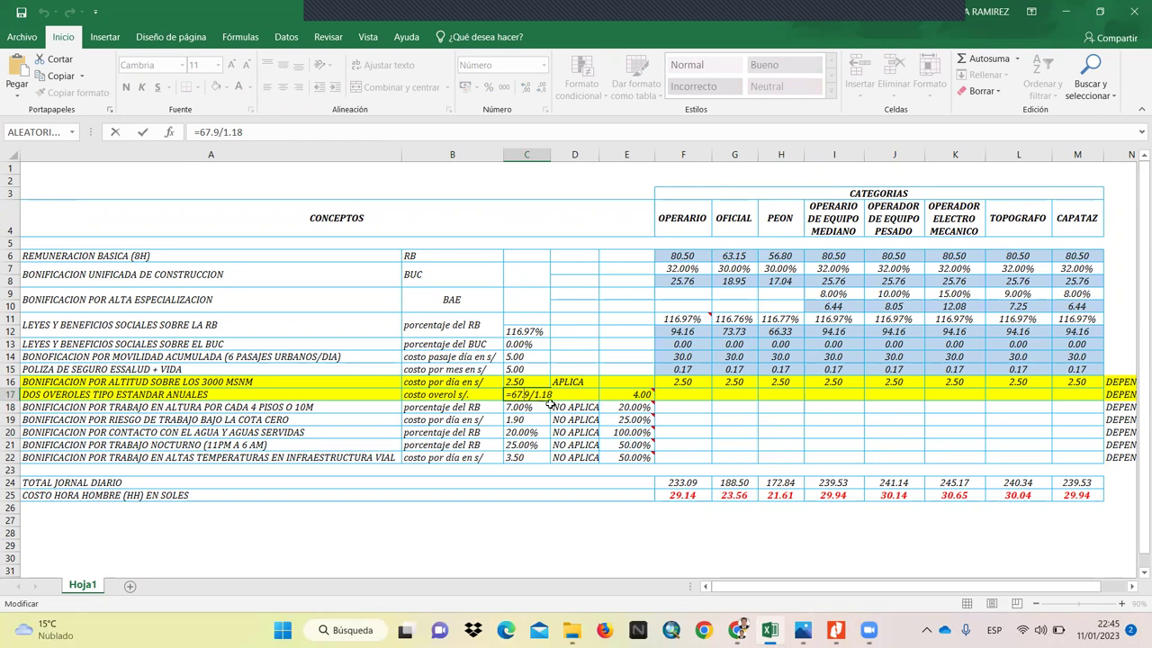
{"action": "left_click", "coordinate": [521, 405]}
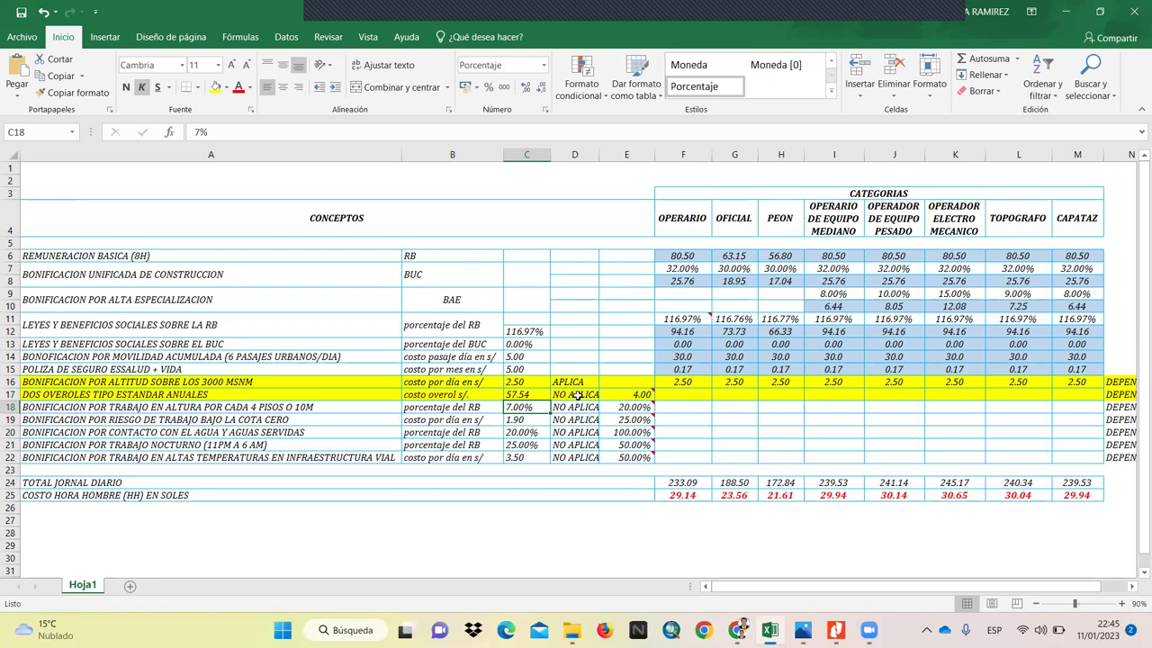
{"action": "left_click", "coordinate": [575, 395]}
{"action": "left_click", "coordinate": [605, 396]}
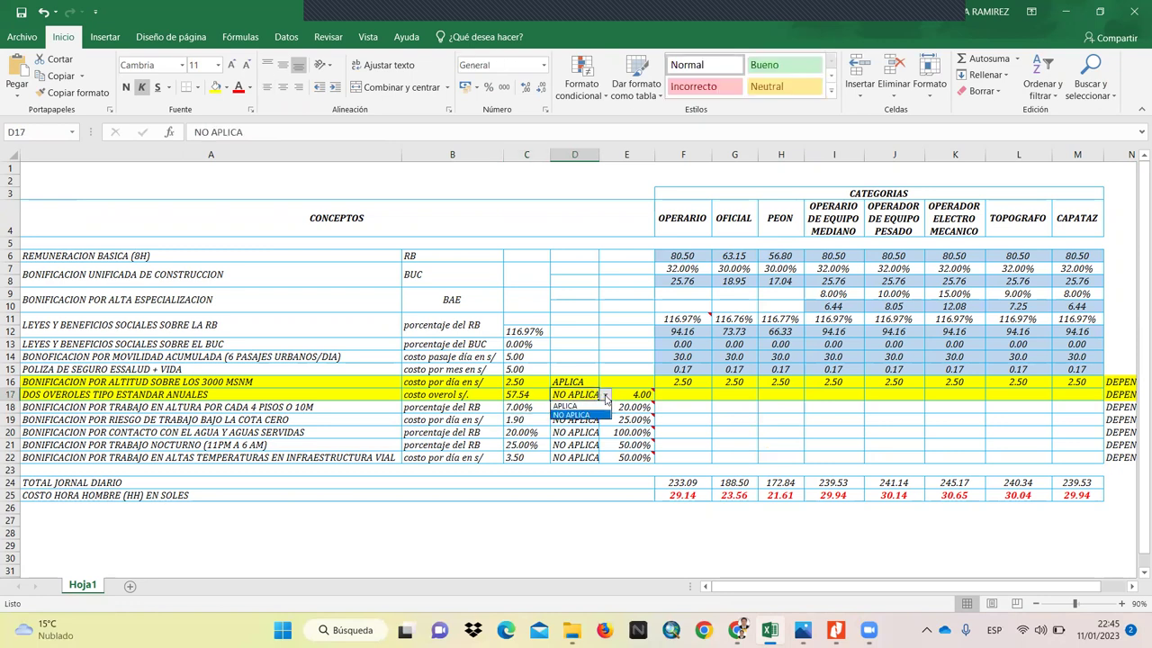
{"action": "left_click", "coordinate": [565, 406]}
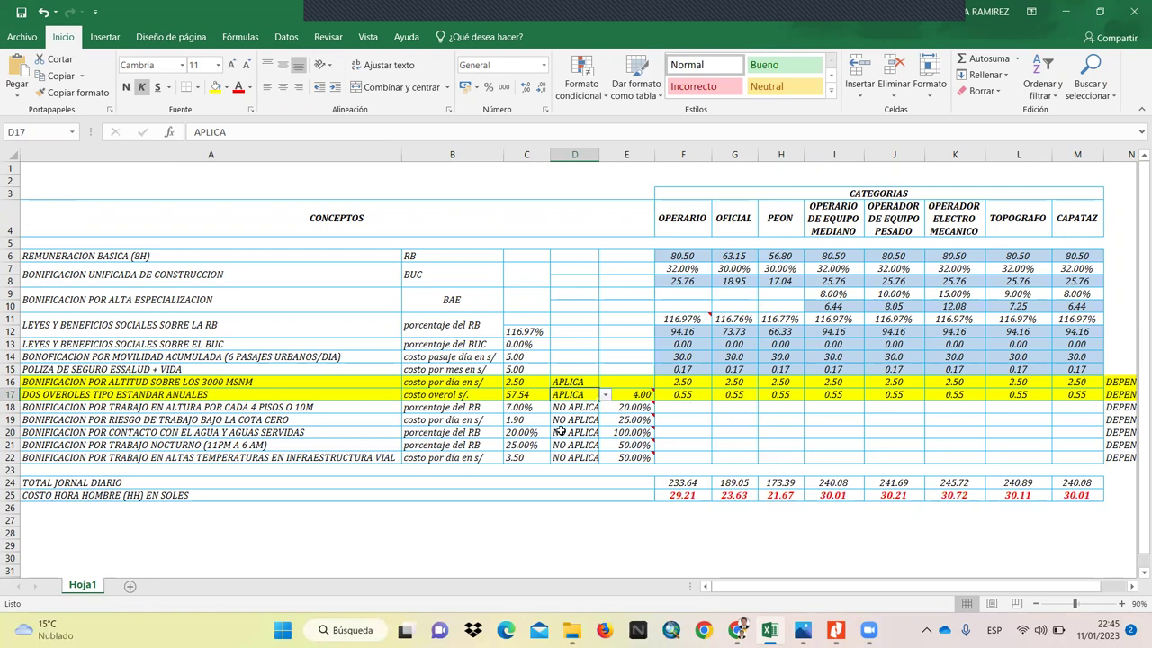
{"action": "left_click", "coordinate": [541, 468]}
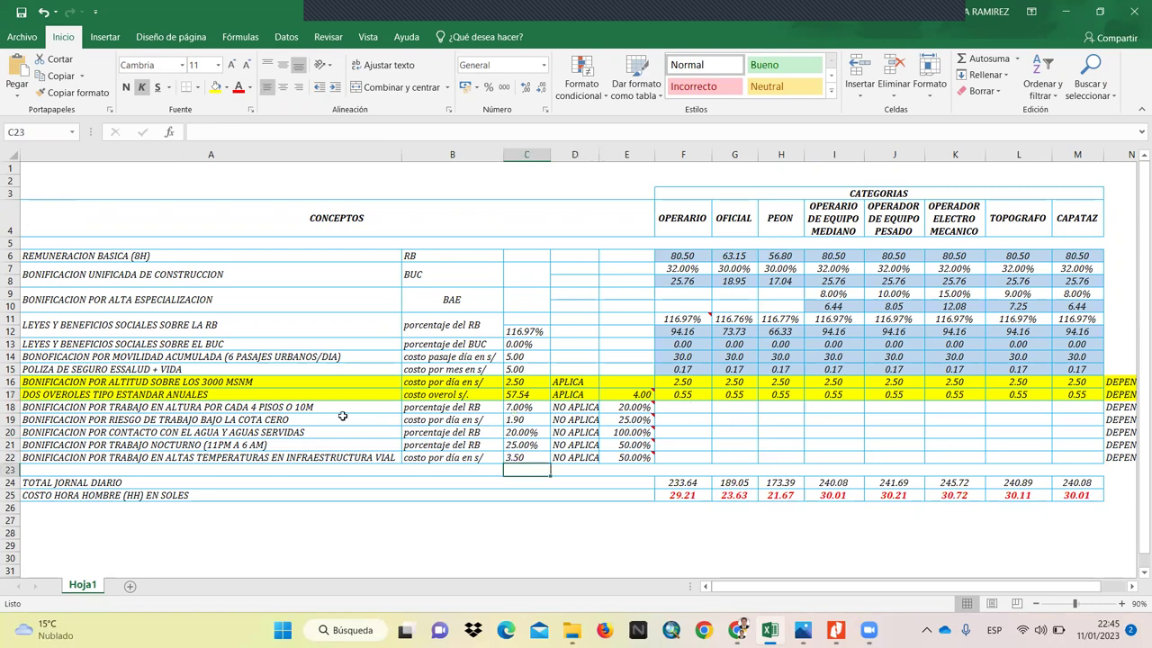
{"action": "left_click", "coordinate": [12, 394]}
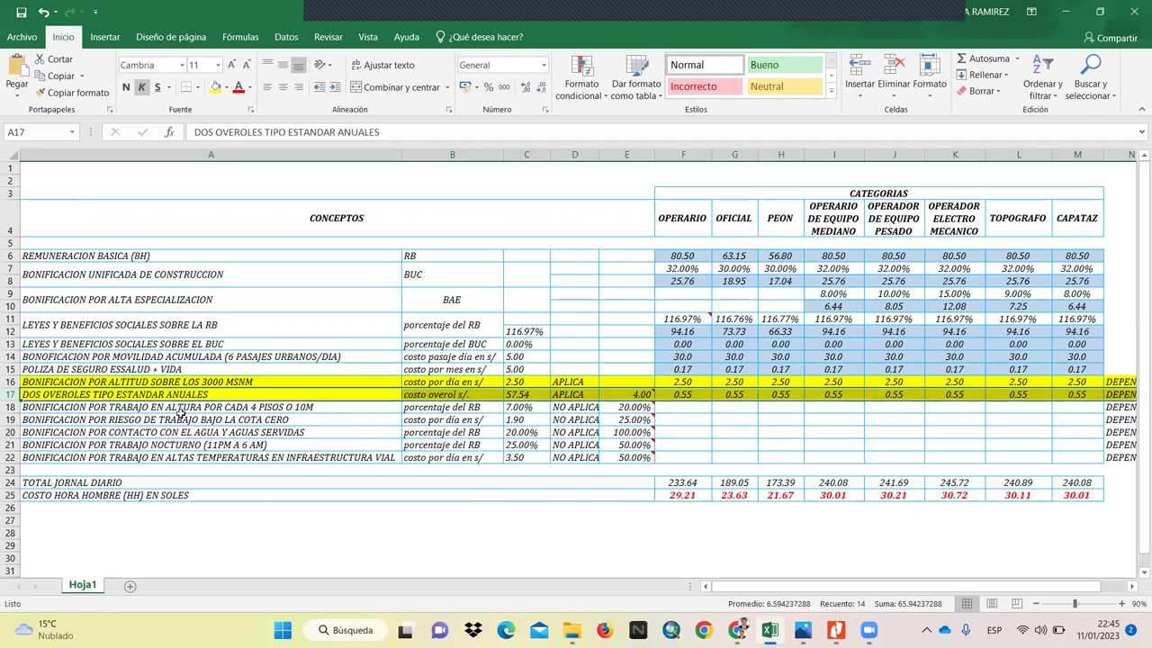
{"action": "left_click", "coordinate": [704, 429]}
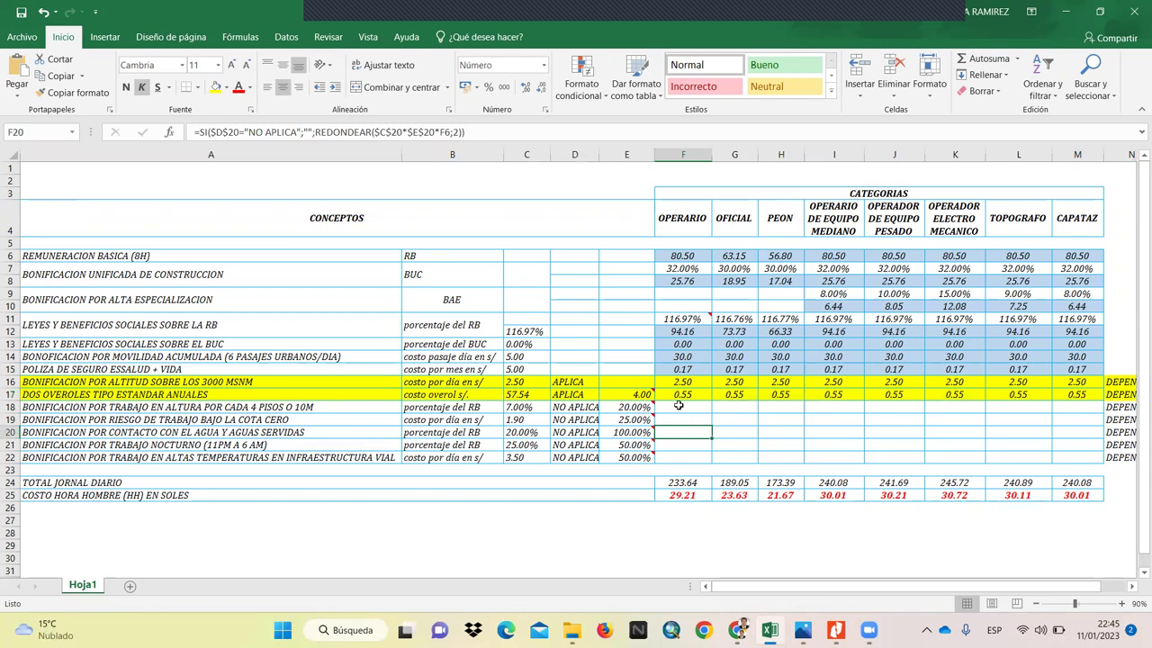
Step: Check the programmed-months note and value in E17 for DOS OVEROLES TIPO ESTANDAR ANUALES
{"action": "mouse_move", "coordinate": [650, 394]}
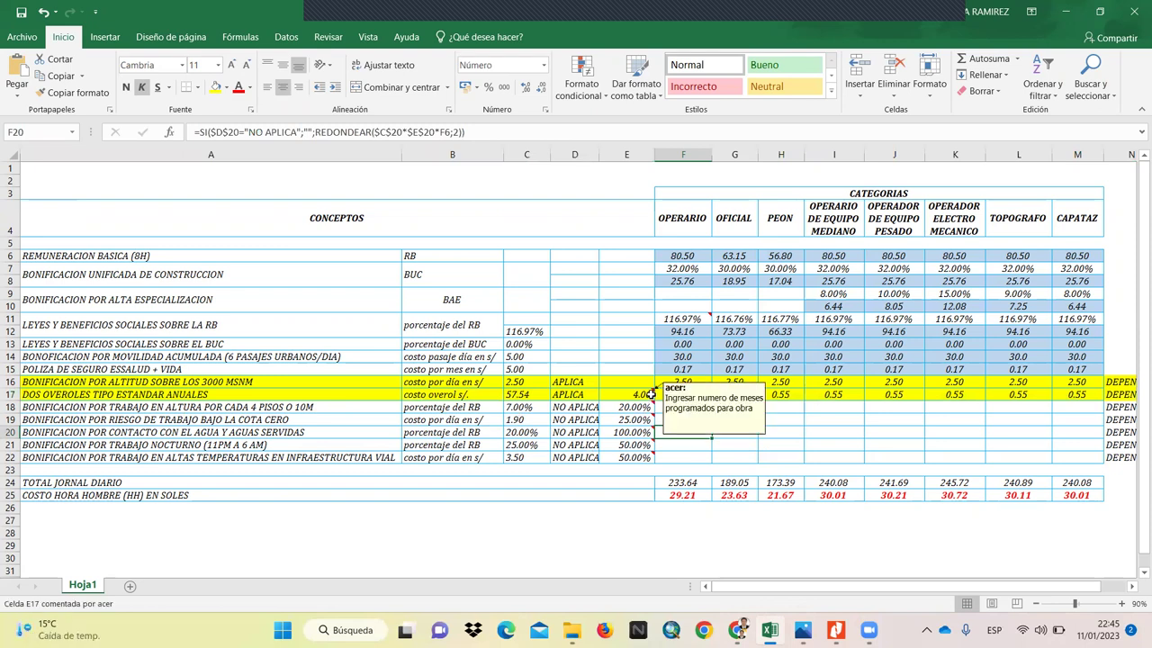
{"action": "left_click", "coordinate": [647, 396]}
{"action": "mouse_move", "coordinate": [644, 400]}
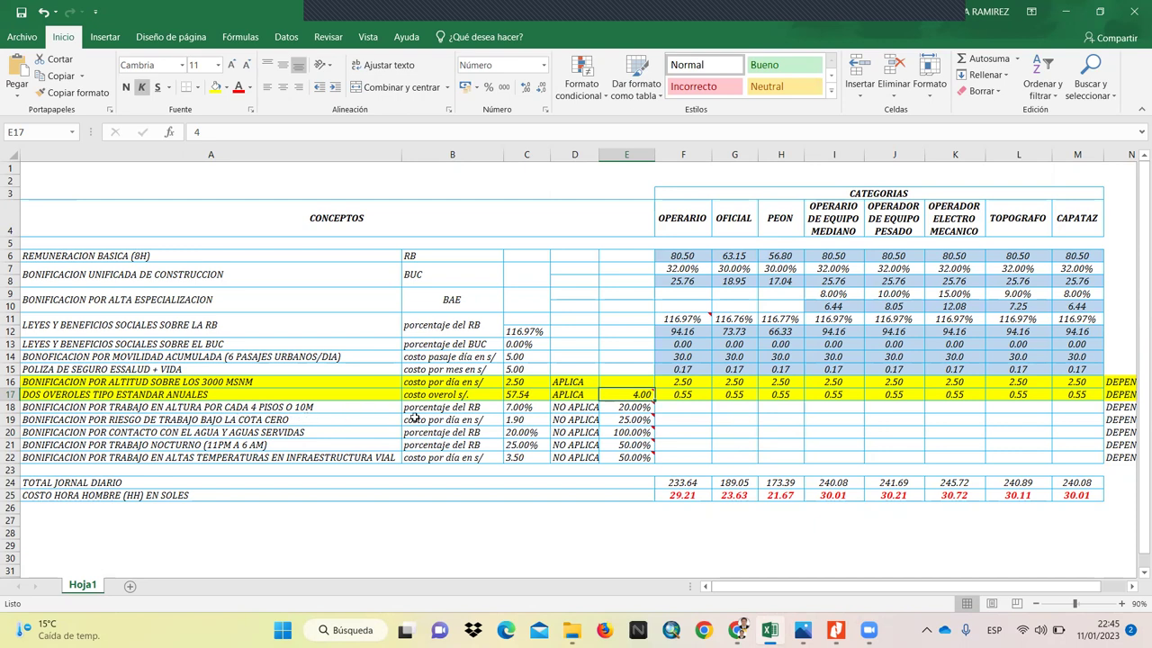
Step: Check the unit and rate of BONIFICACION POR TRABAJO EN ALTURA in row 18 and set D18 to APLICA
{"action": "left_click", "coordinate": [454, 409]}
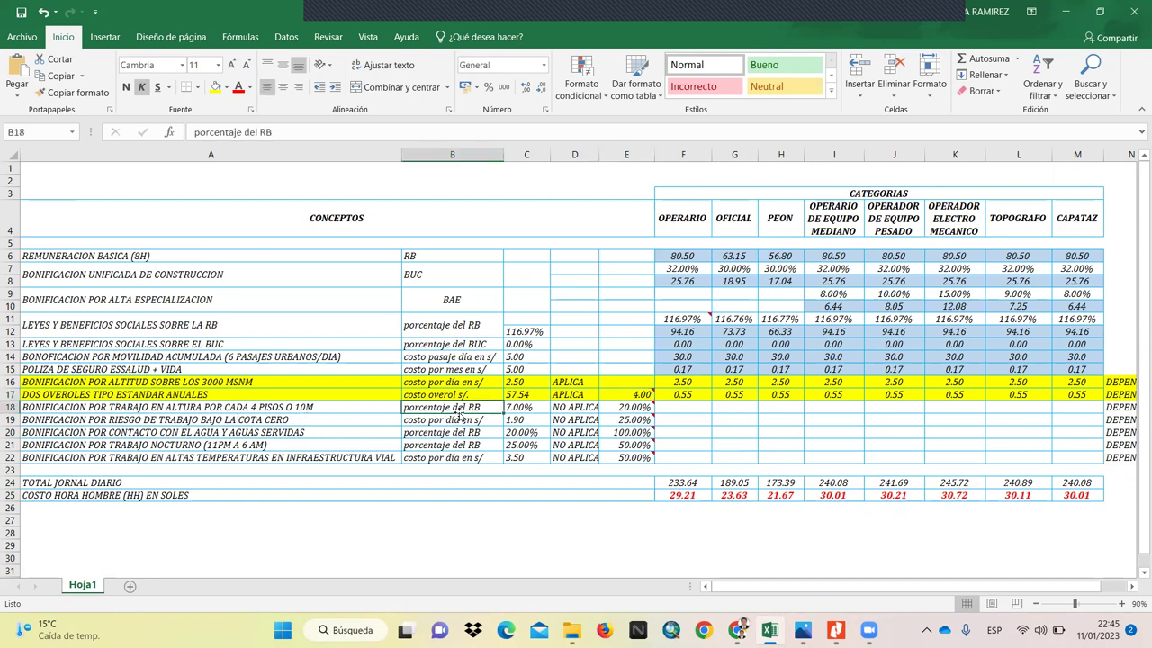
{"action": "left_click", "coordinate": [529, 408]}
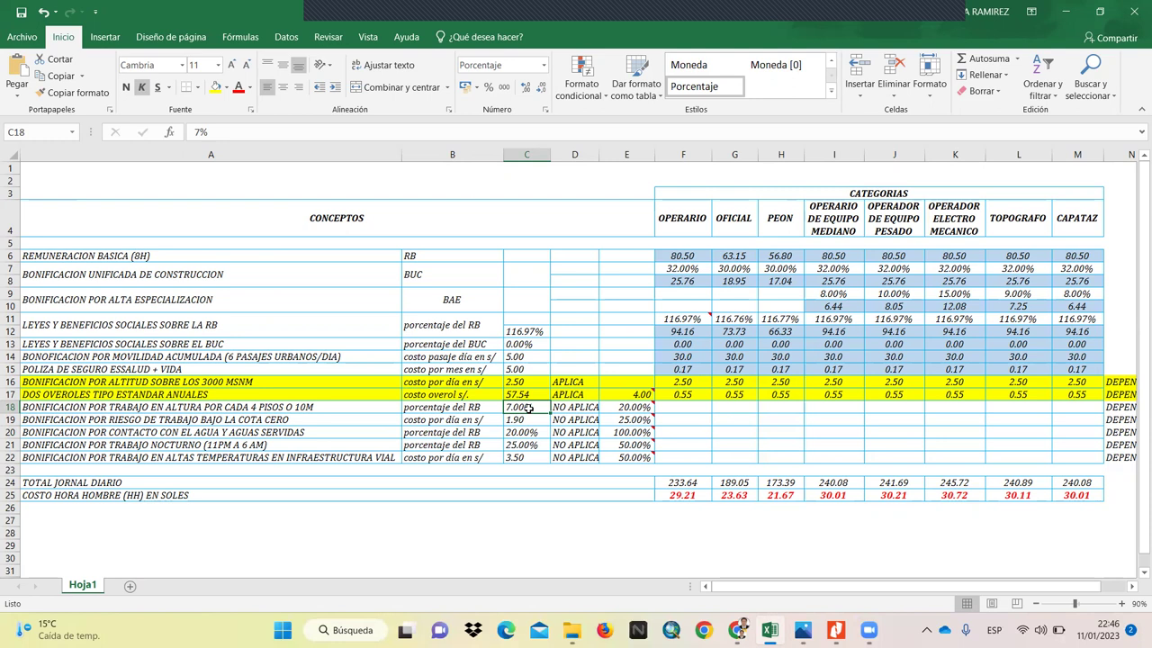
{"action": "left_click", "coordinate": [589, 406]}
{"action": "left_click", "coordinate": [605, 407]}
{"action": "left_click", "coordinate": [588, 418]}
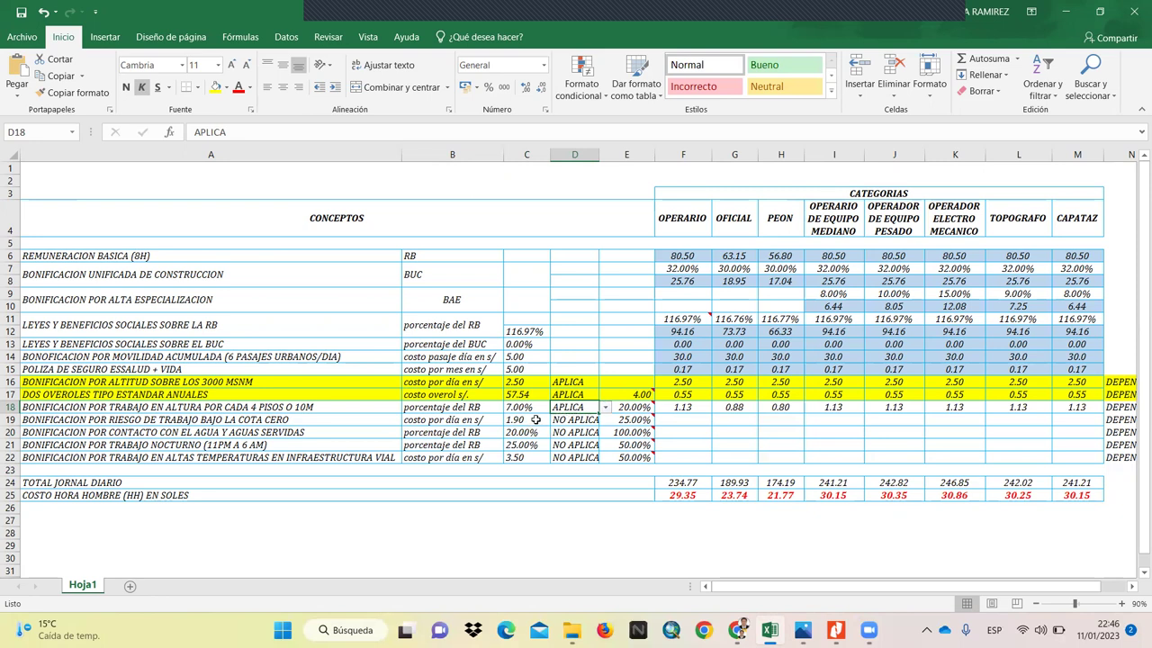
Step: Highlight the whole BONIFICACION POR TRABAJO EN ALTURA row 18 with a yellow fill
{"action": "left_click", "coordinate": [9, 407]}
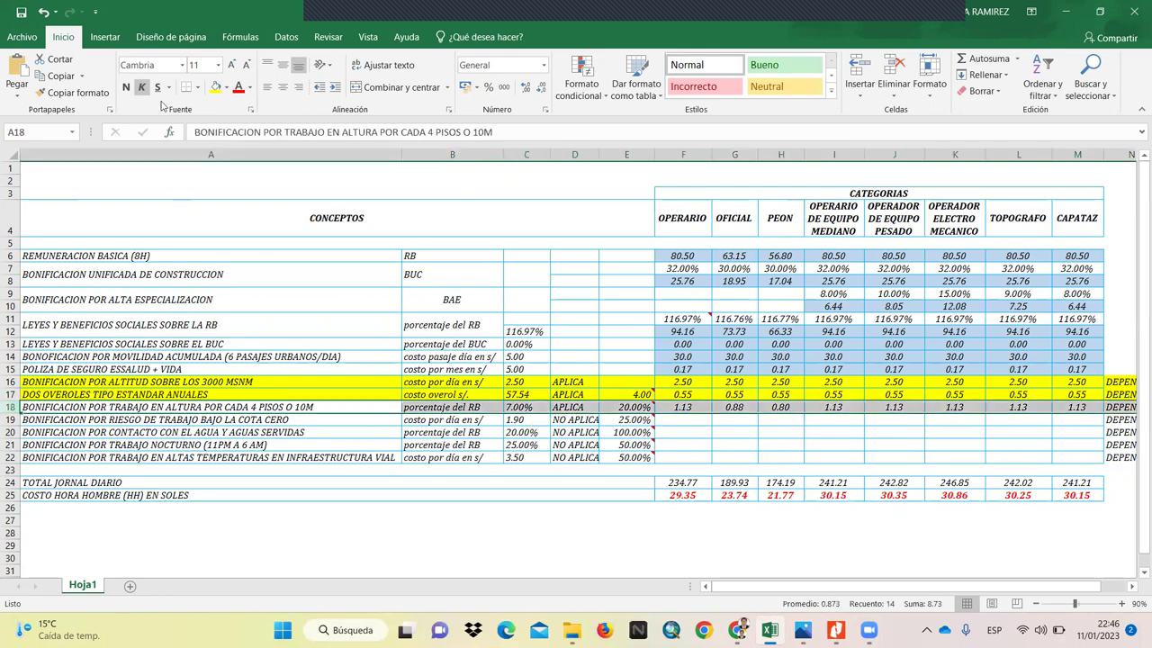
{"action": "left_click", "coordinate": [216, 87]}
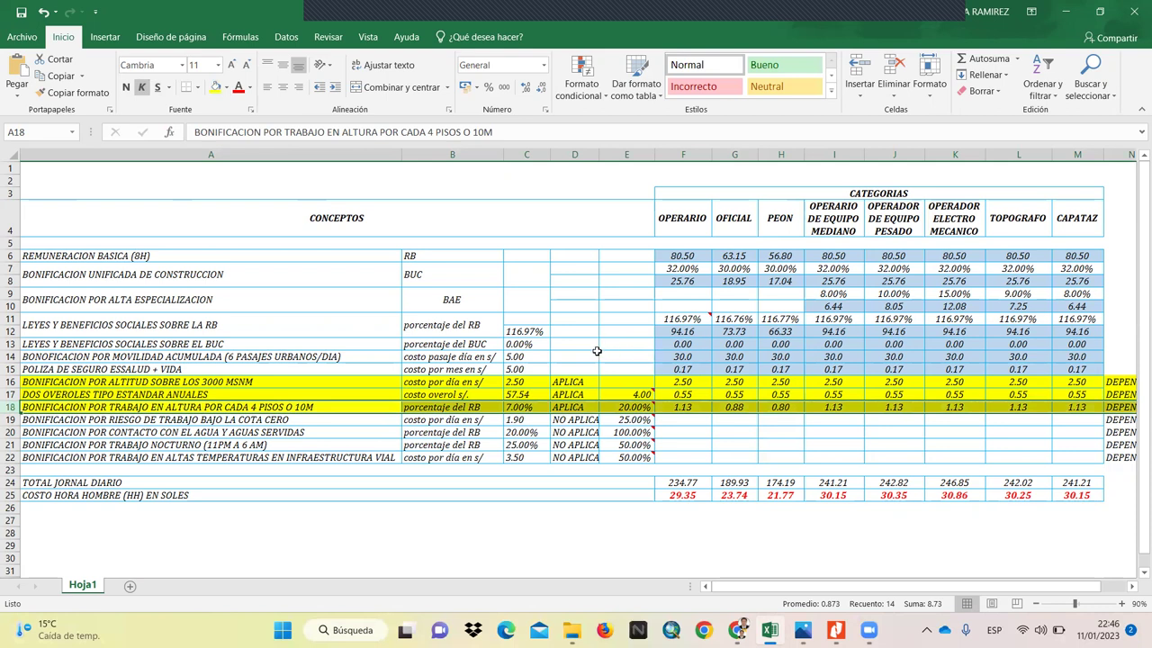
{"action": "left_click", "coordinate": [585, 456]}
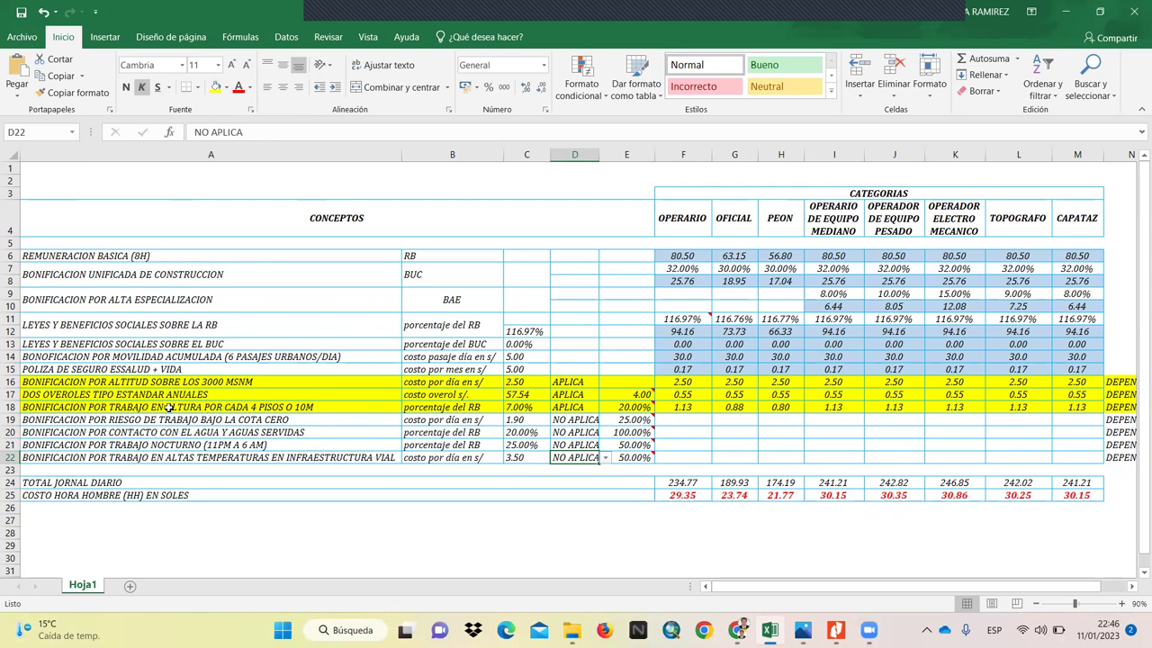
Step: Set the personnel percentage for BONIFICACION POR TRABAJO EN ALTURA in E18 to 50%
{"action": "left_click", "coordinate": [625, 408]}
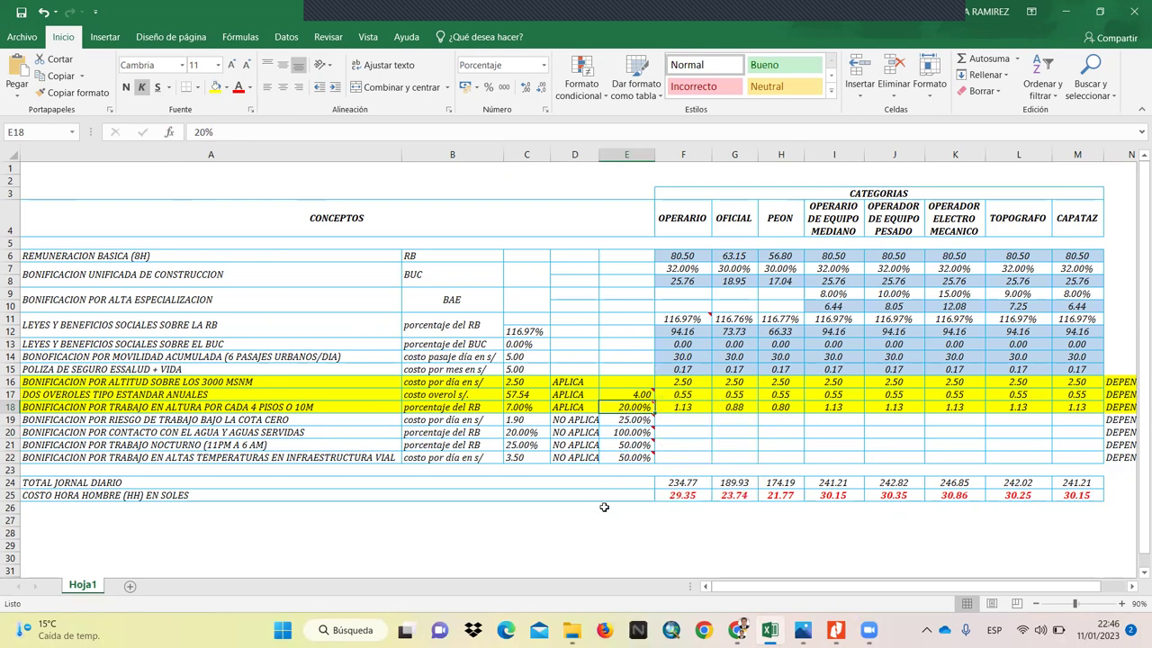
{"action": "type", "text": "50"}
{"action": "key", "text": "Up"}
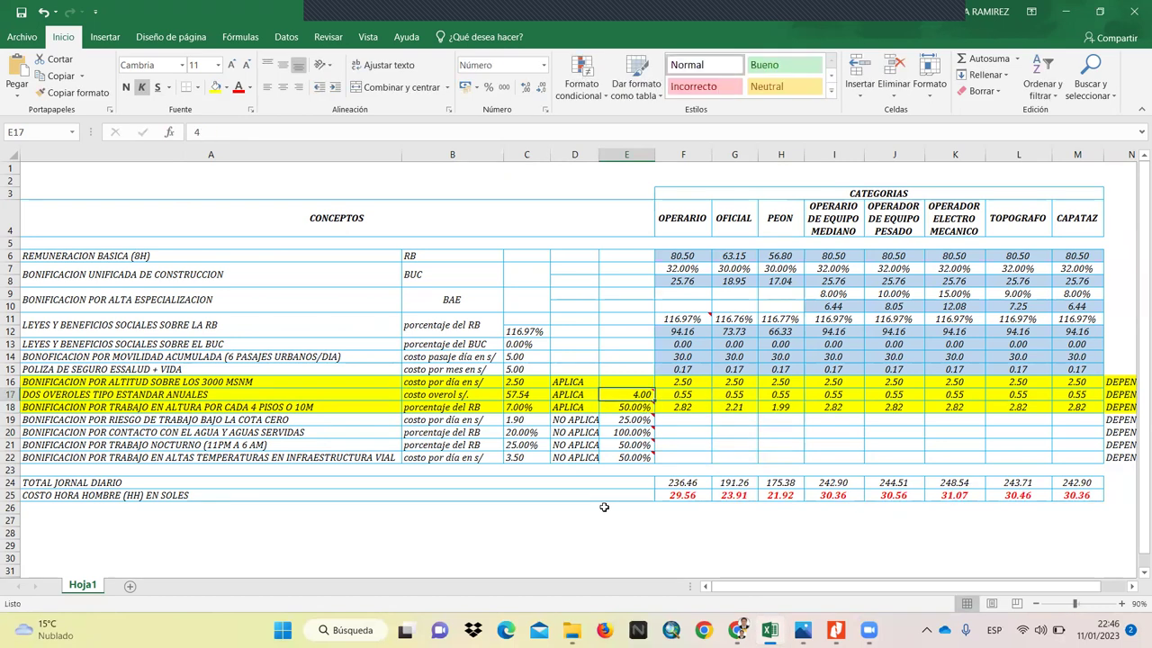
Step: Inspect the OPERARIO formula for BONIFICACION POR TRABAJO EN ALTURA in F18 without changing it
{"action": "left_click", "coordinate": [680, 408]}
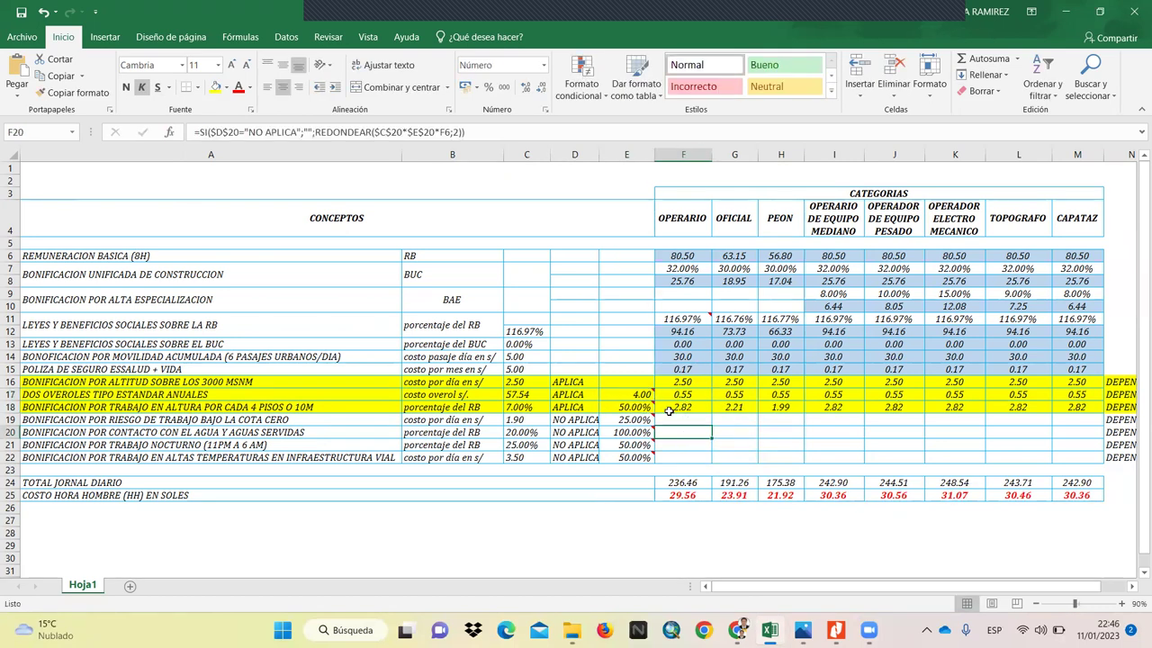
{"action": "double_click", "coordinate": [684, 407]}
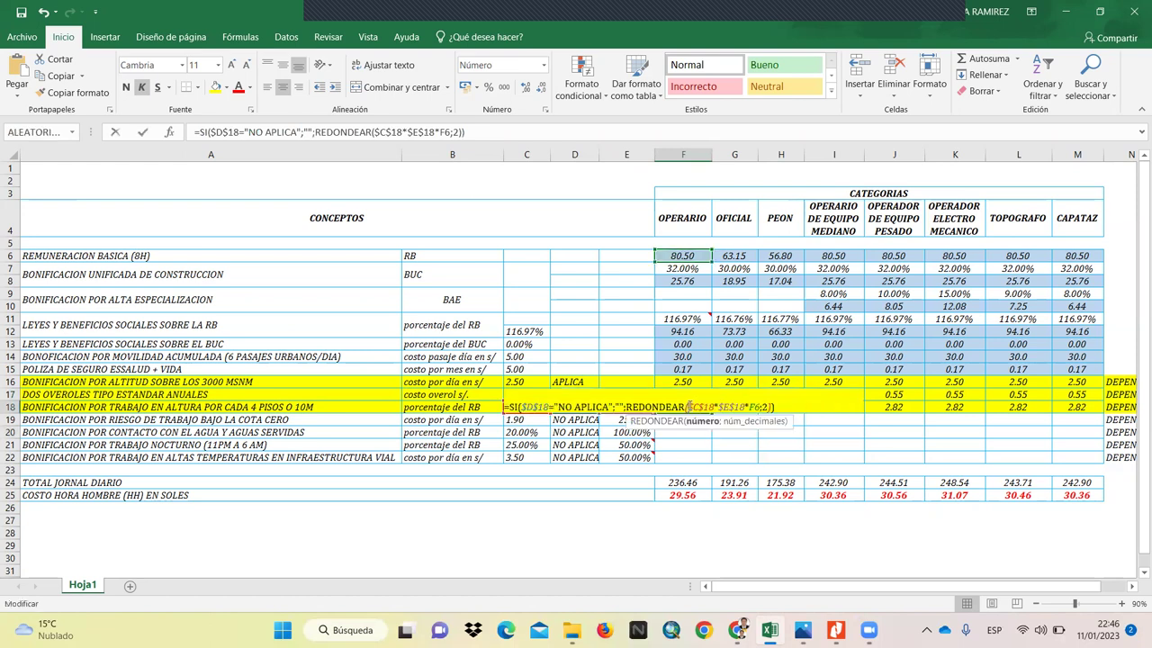
{"action": "key", "text": "Escape"}
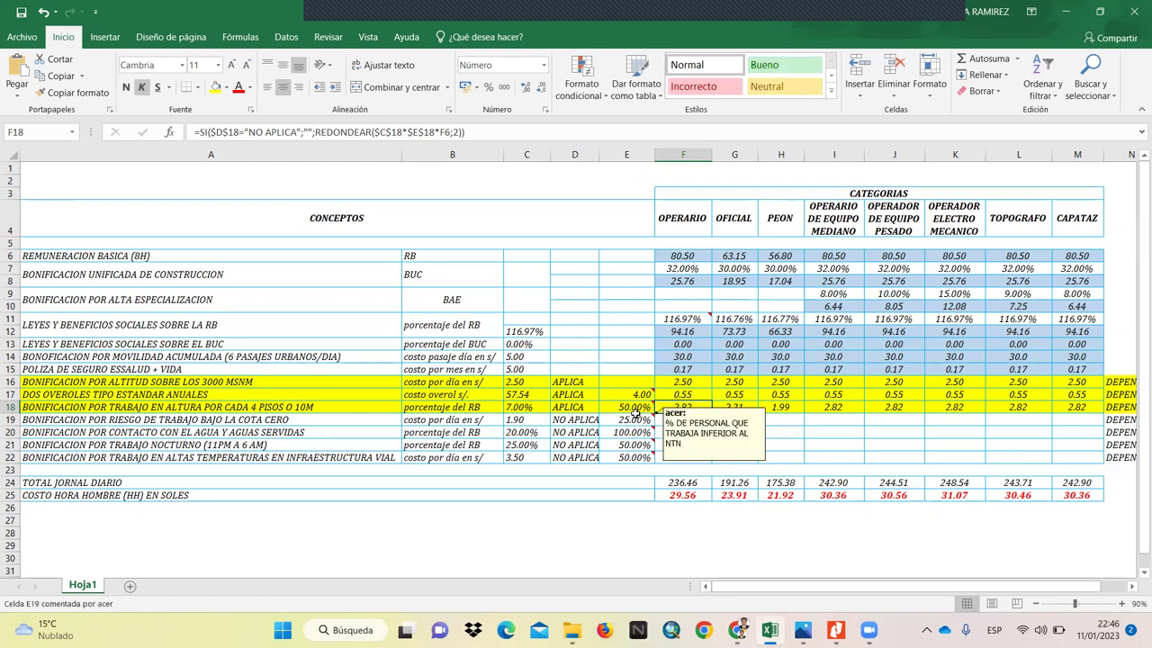
Step: Set the personnel percentage for BONIFICACION POR TRABAJO EN ALTURA in E18 to 30%
{"action": "left_click", "coordinate": [627, 408]}
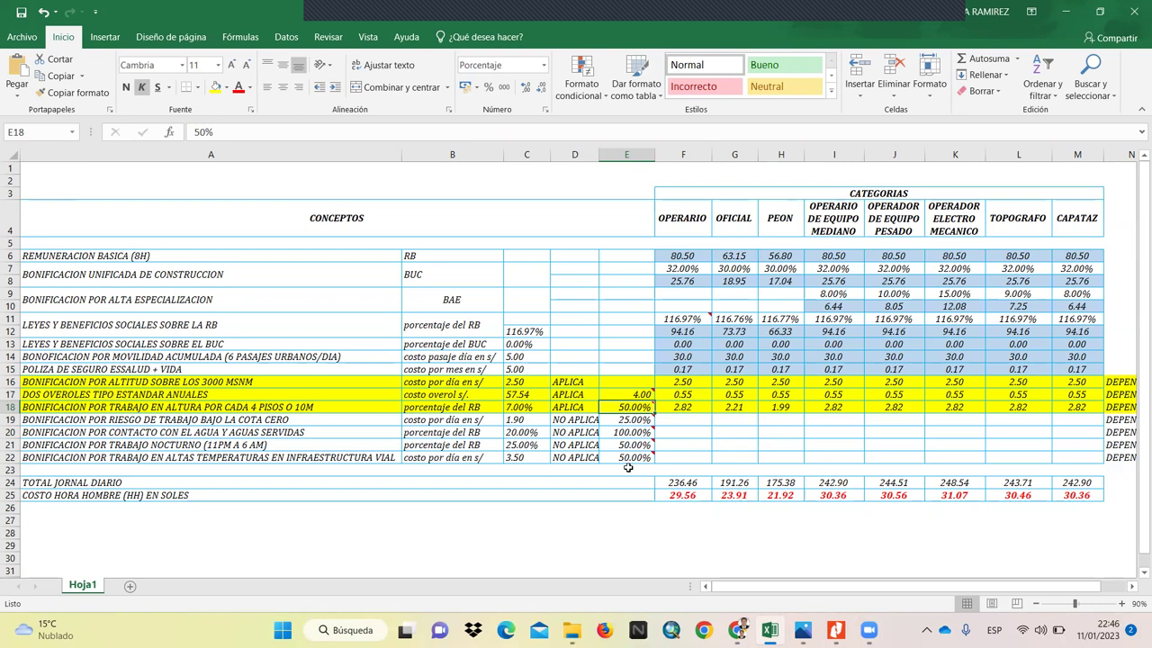
{"action": "type", "text": "30"}
{"action": "key", "text": "Return"}
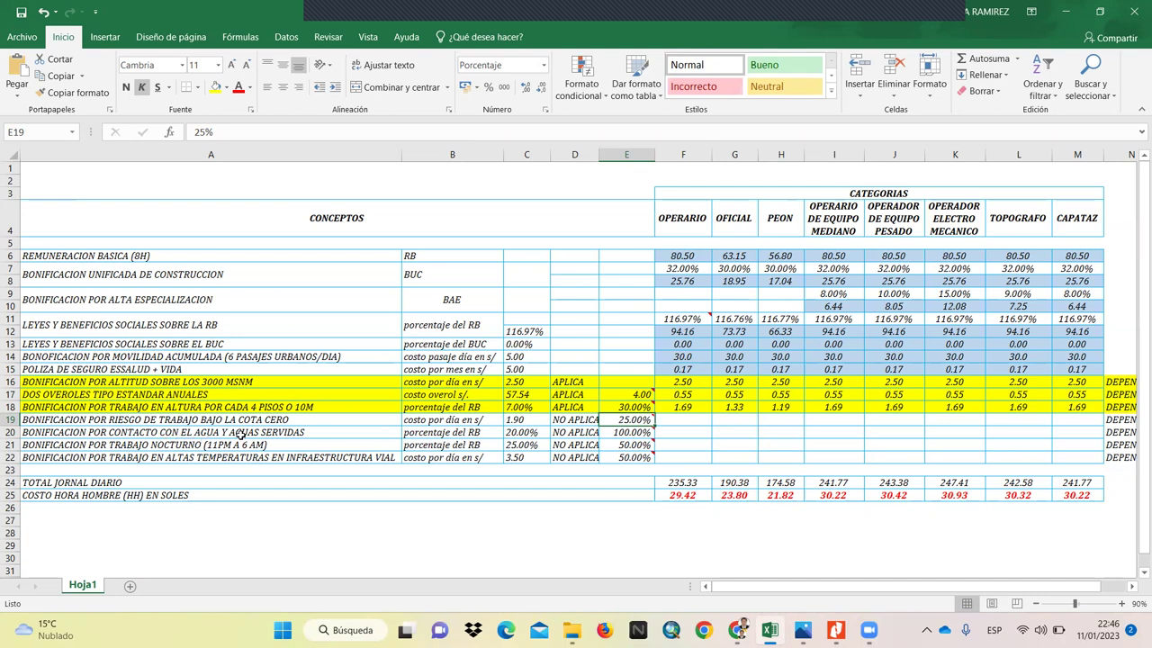
Step: Highlight the whole BONIFICACION POR RIESGO DE TRABAJO BAJO LA COTA CERO row 19 with a yellow fill
{"action": "left_click", "coordinate": [10, 420]}
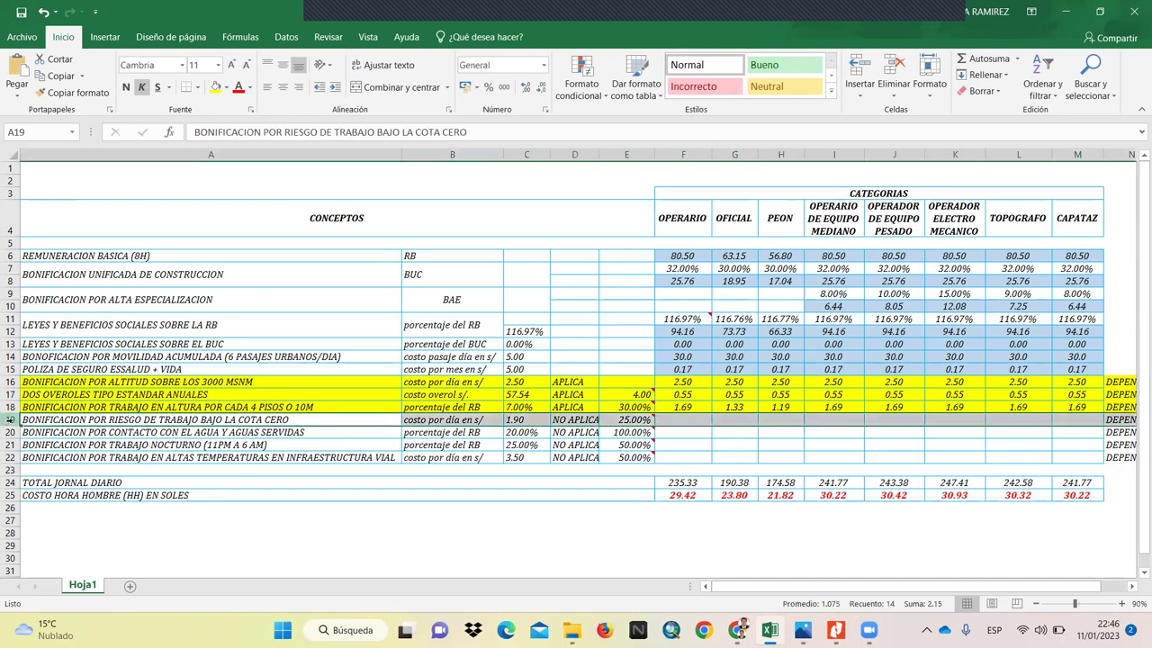
{"action": "left_click", "coordinate": [216, 88]}
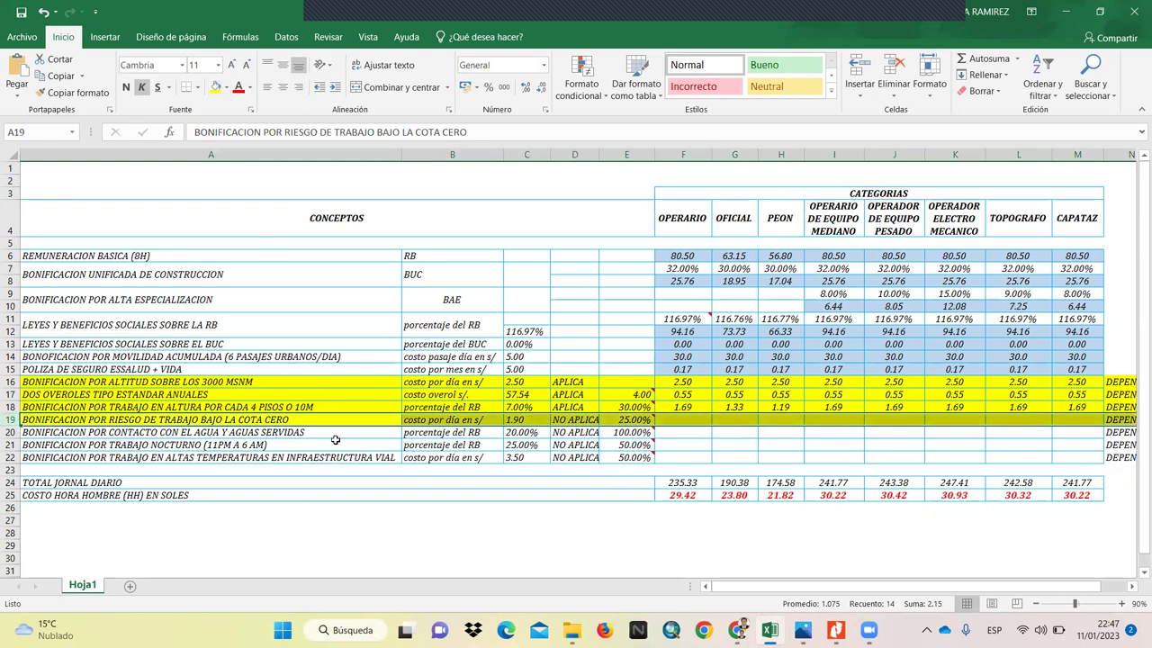
{"action": "left_click", "coordinate": [565, 441]}
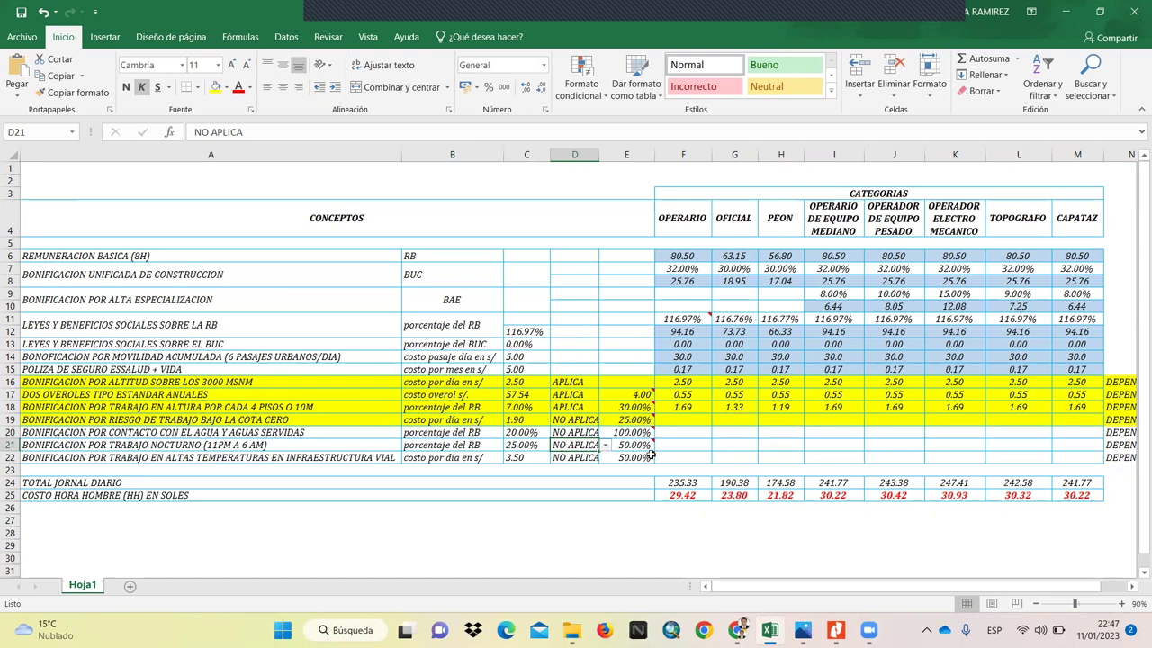
Step: Check the daily cost in C19 and set BONIFICACION POR RIESGO DE TRABAJO BAJO LA COTA CERO in D19 to APLICA
{"action": "left_click", "coordinate": [524, 420]}
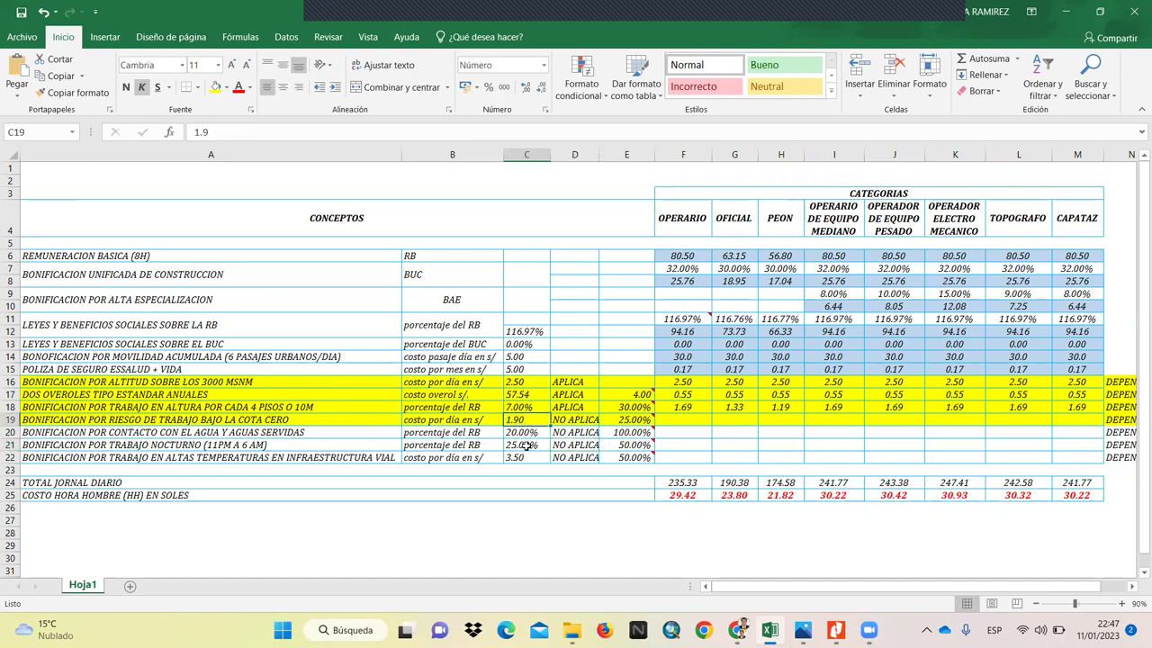
{"action": "left_click", "coordinate": [580, 422]}
{"action": "left_click", "coordinate": [605, 420]}
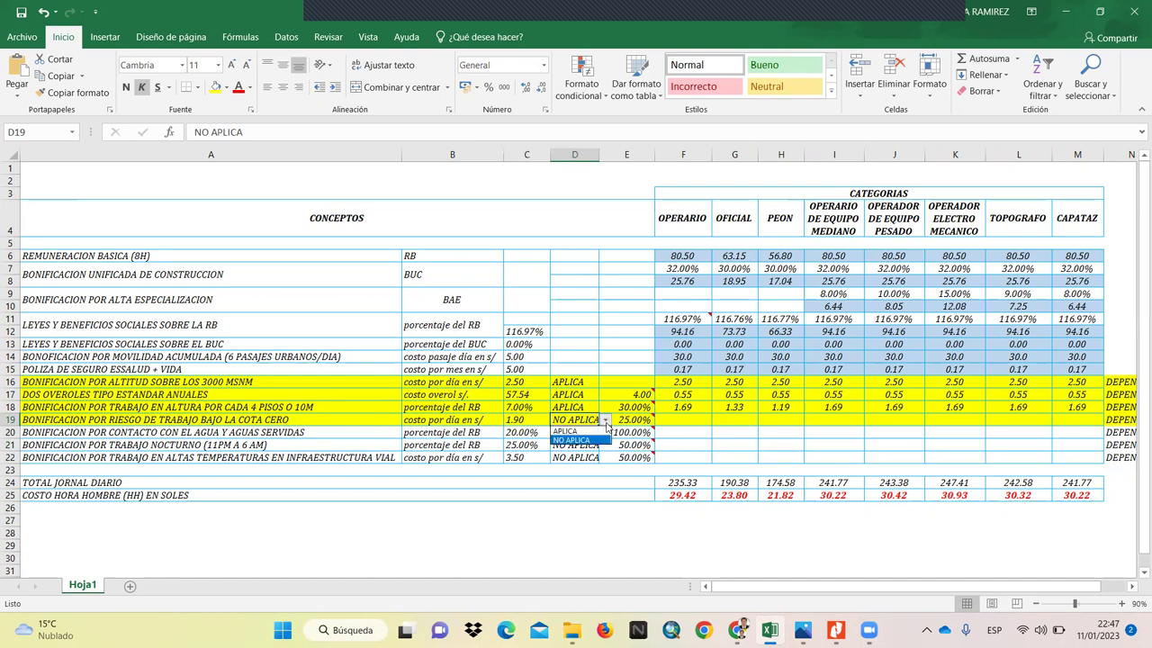
{"action": "left_click", "coordinate": [590, 432]}
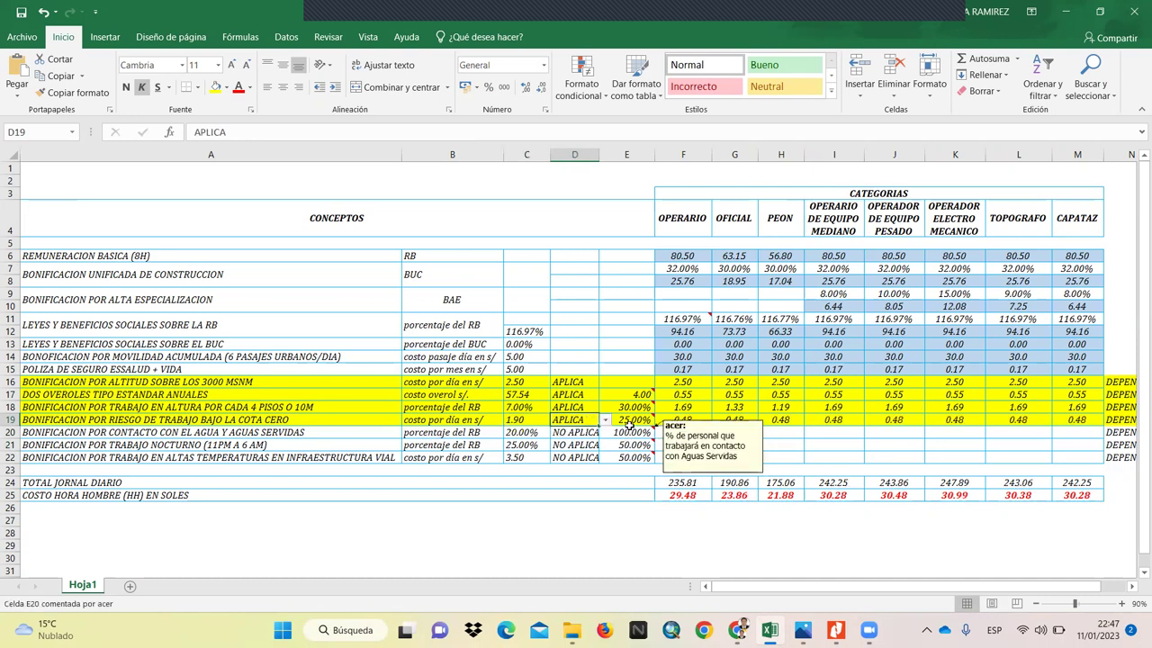
Step: Read the note on E19 and set the percentage of personnel working below level zero to 20%
{"action": "left_click", "coordinate": [628, 421]}
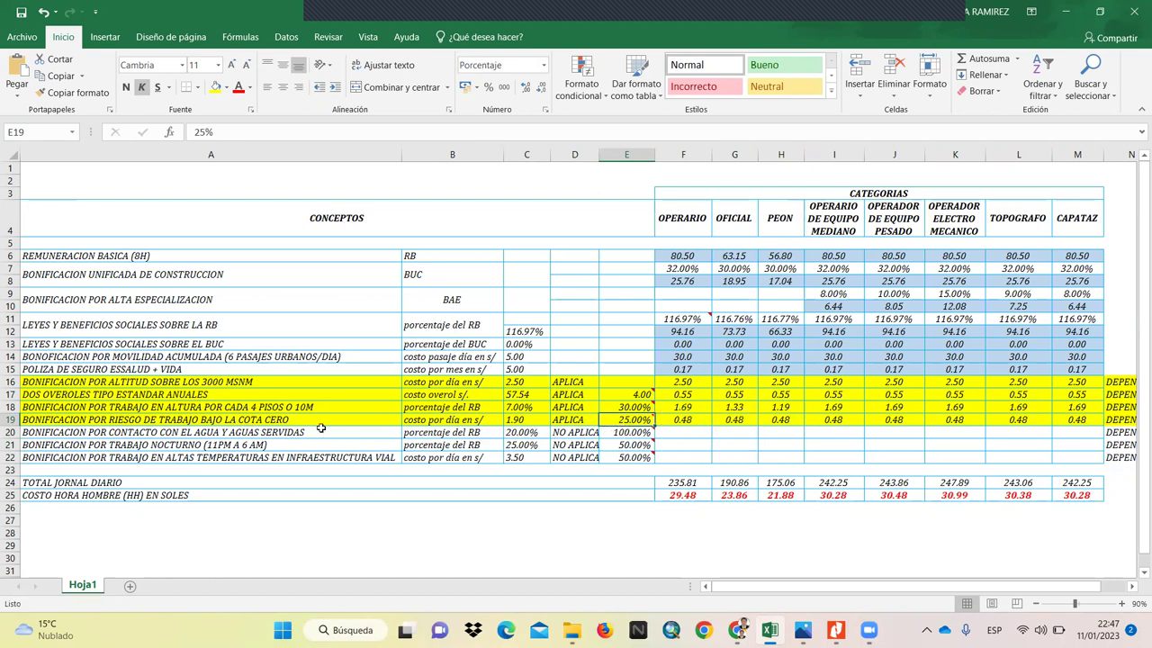
{"action": "mouse_move", "coordinate": [634, 420]}
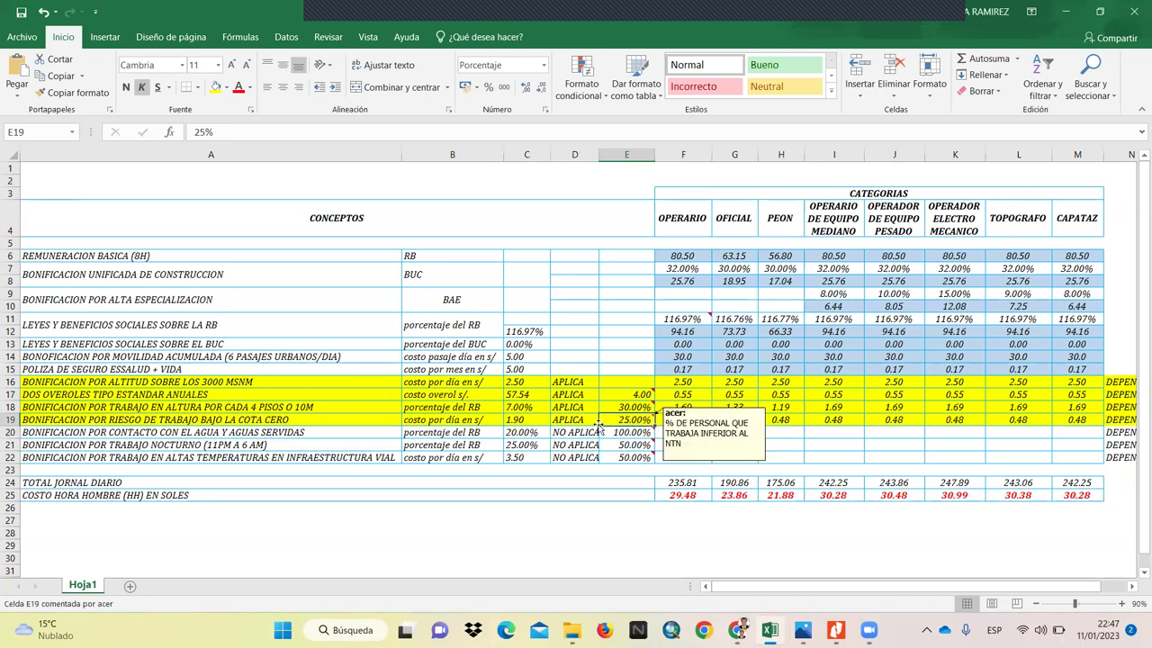
{"action": "type", "text": "5"}
{"action": "key", "text": "BackSpace"}
{"action": "type", "text": "20"}
{"action": "key", "text": "Return"}
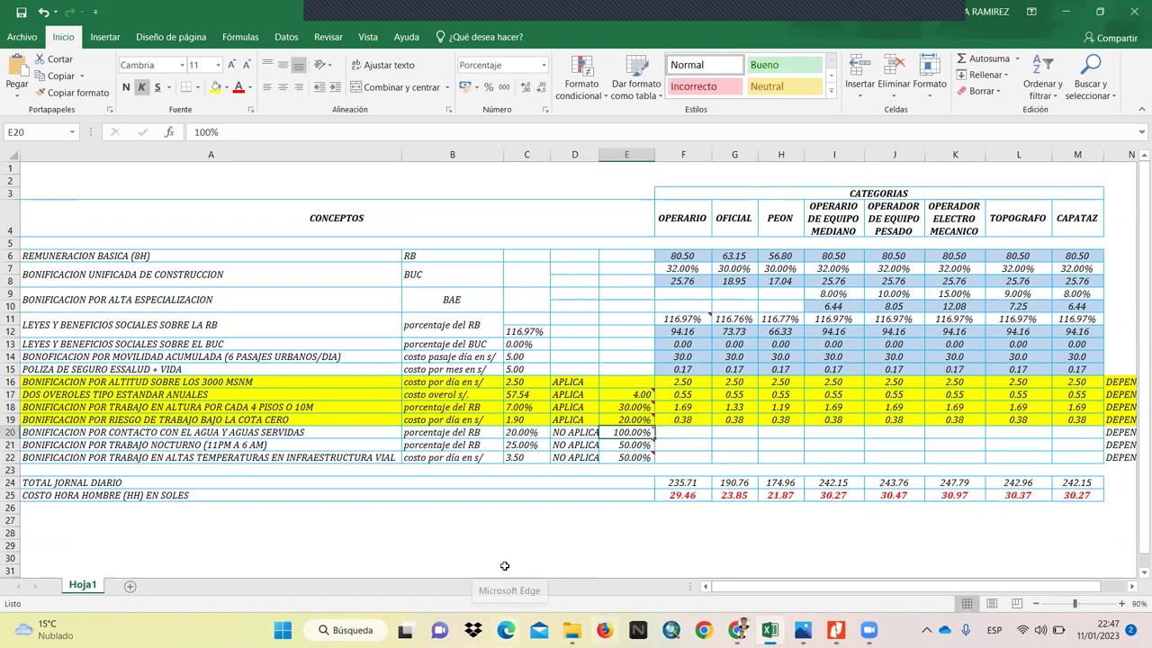
Step: Set the percentage for BONIFICACION POR RIESGO DE TRABAJO BAJO LA COTA CERO in E19 to 90%
{"action": "left_click", "coordinate": [615, 419]}
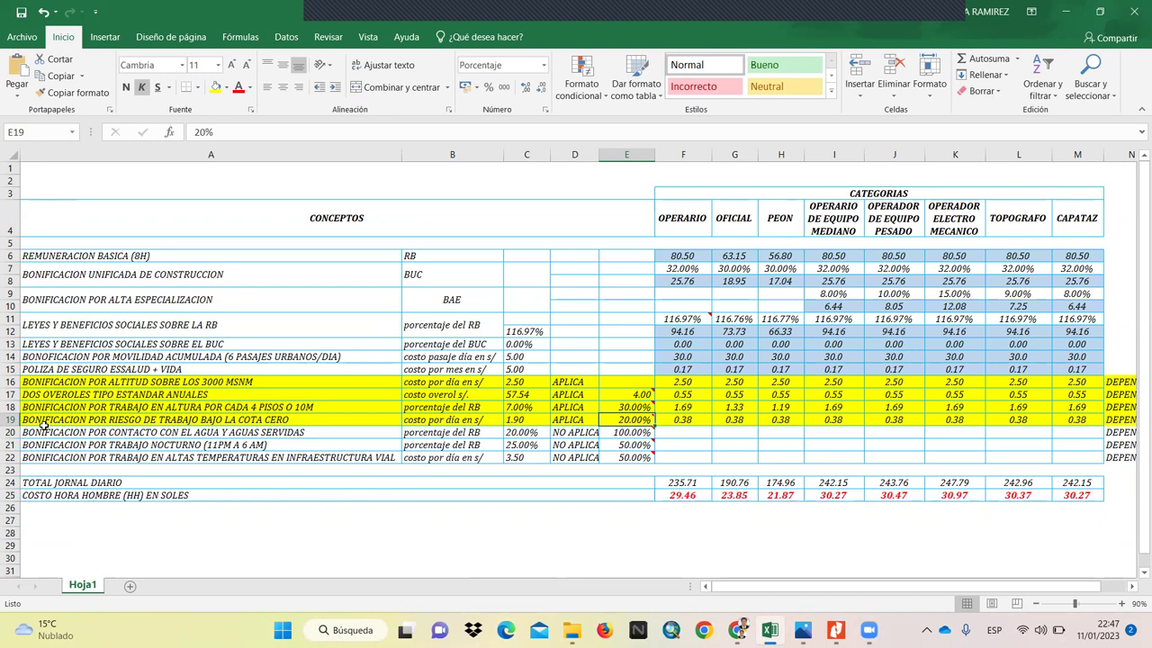
{"action": "mouse_move", "coordinate": [633, 423]}
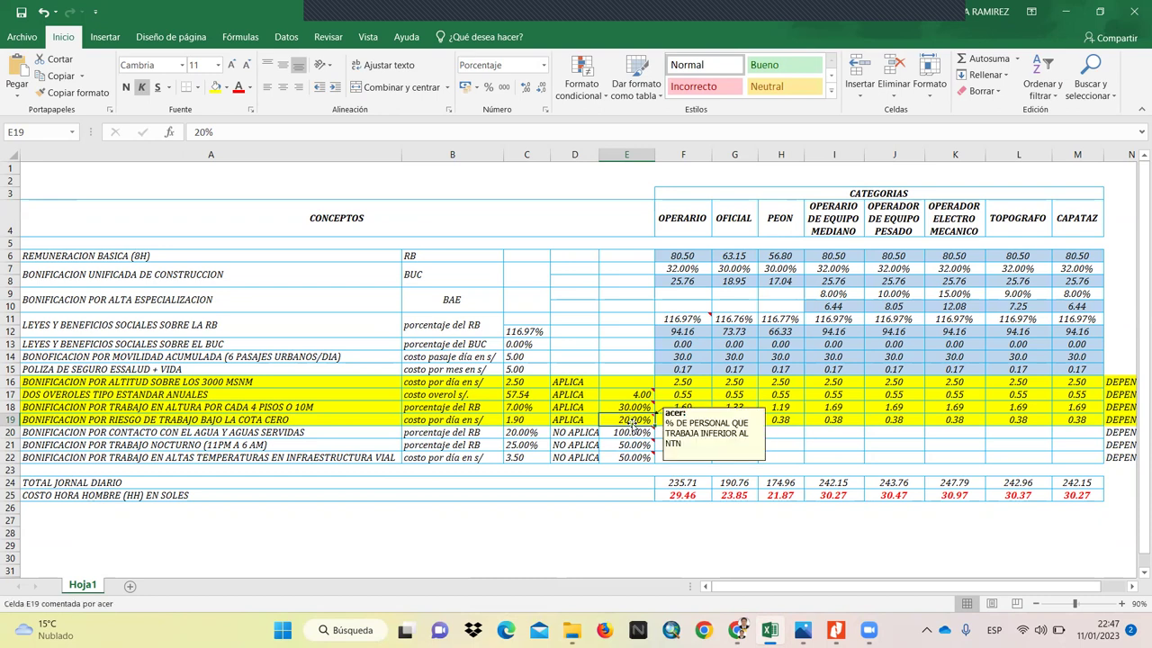
{"action": "type", "text": "100"}
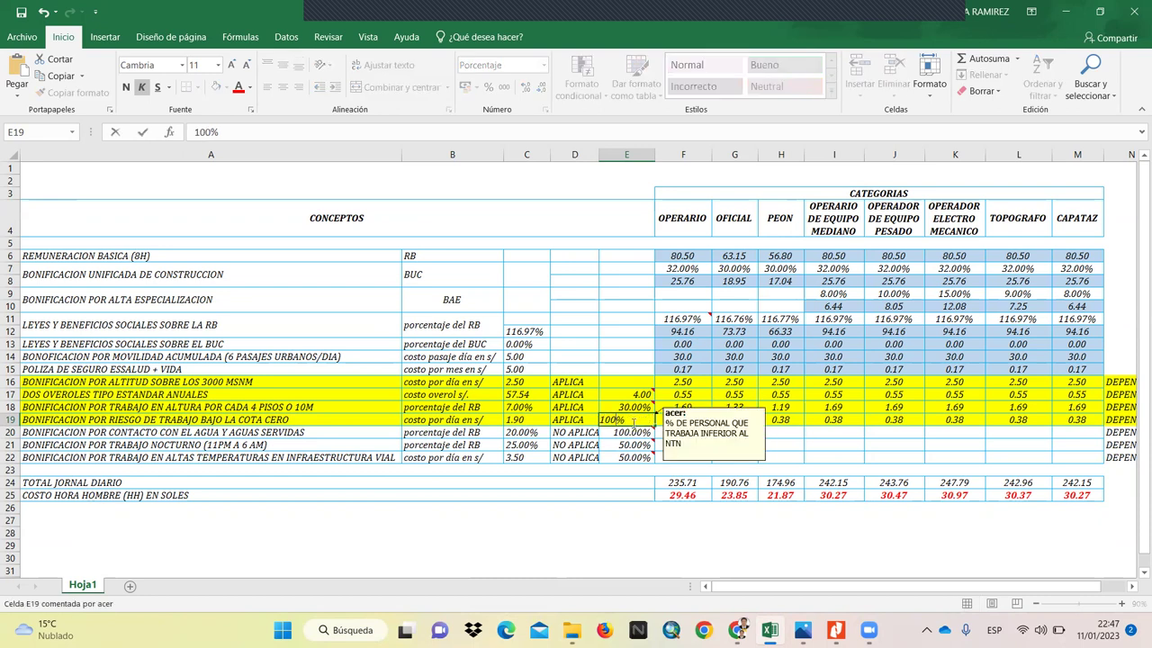
{"action": "key", "text": "BackSpace"}
{"action": "key", "text": "BackSpace"}
{"action": "key", "text": "BackSpace"}
{"action": "type", "text": "90"}
{"action": "key", "text": "Return"}
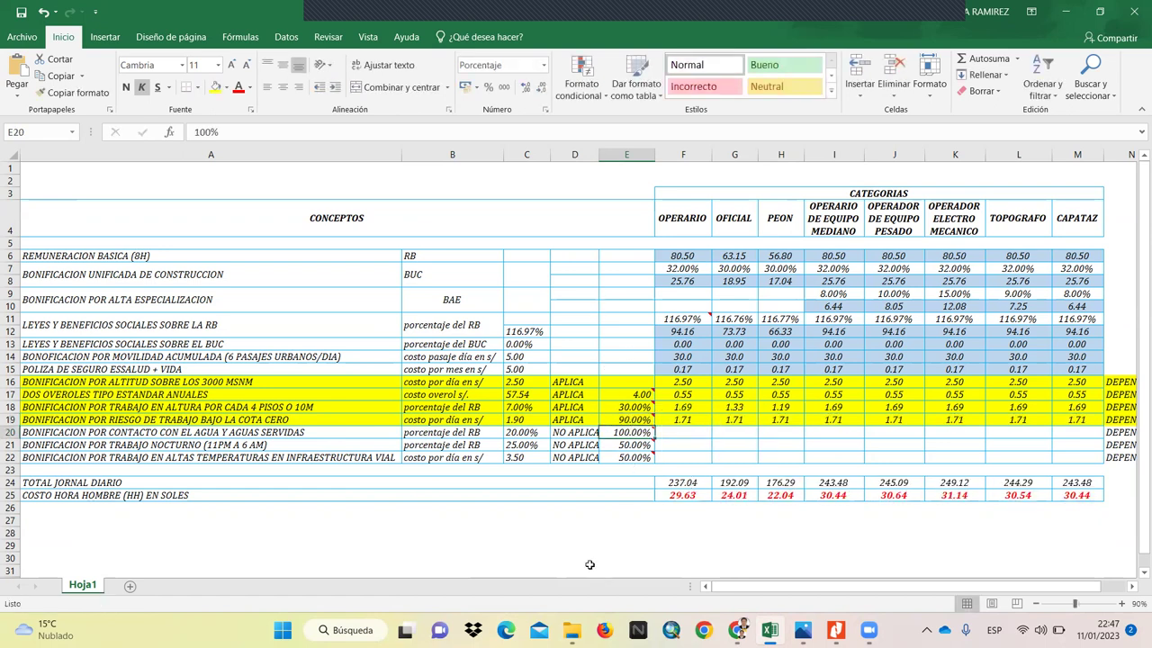
Step: Highlight the whole BONIFICACION POR CONTACTO CON EL AGUA Y AGUAS SERVIDAS row 20 with a yellow fill
{"action": "left_click", "coordinate": [9, 432]}
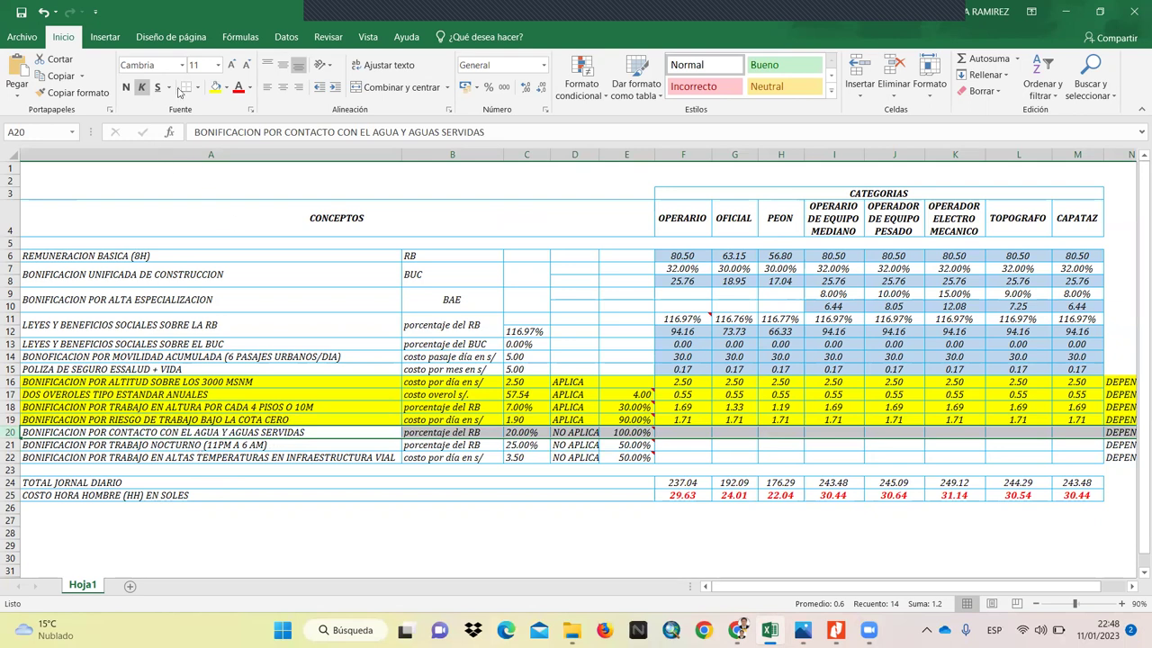
{"action": "left_click", "coordinate": [215, 86]}
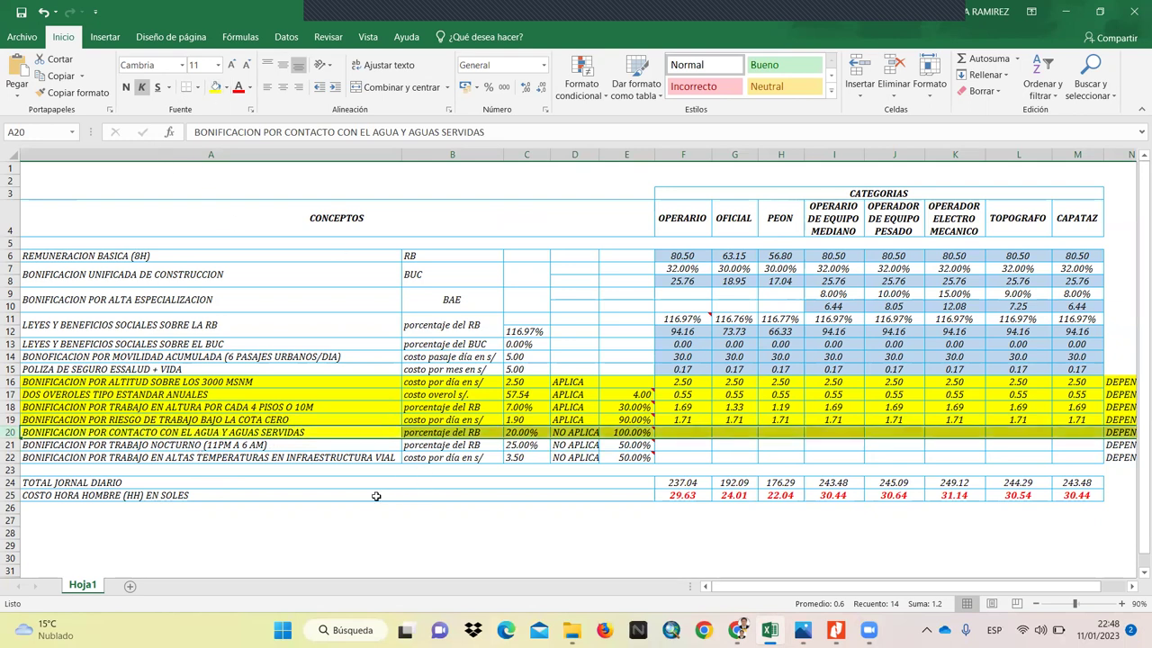
{"action": "left_click", "coordinate": [335, 516]}
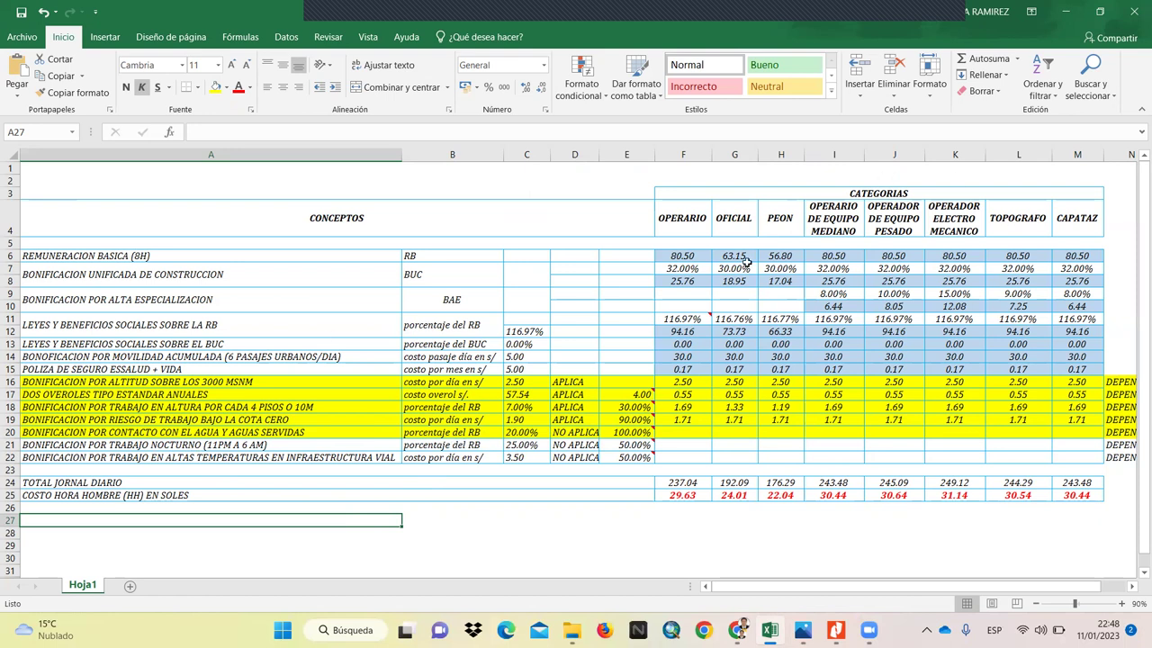
Step: Check the OPERARIO base pay in F6 and the rate in C20, and set the water-contact bonus in D20 to APLICA
{"action": "left_click", "coordinate": [673, 258]}
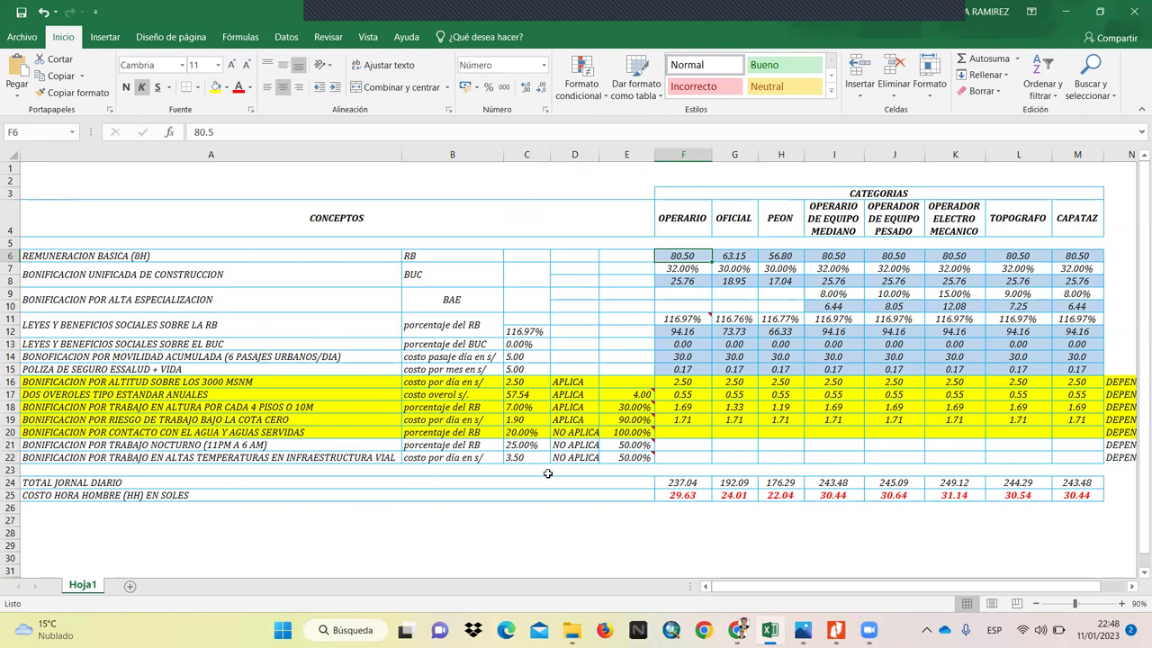
{"action": "left_click", "coordinate": [530, 434]}
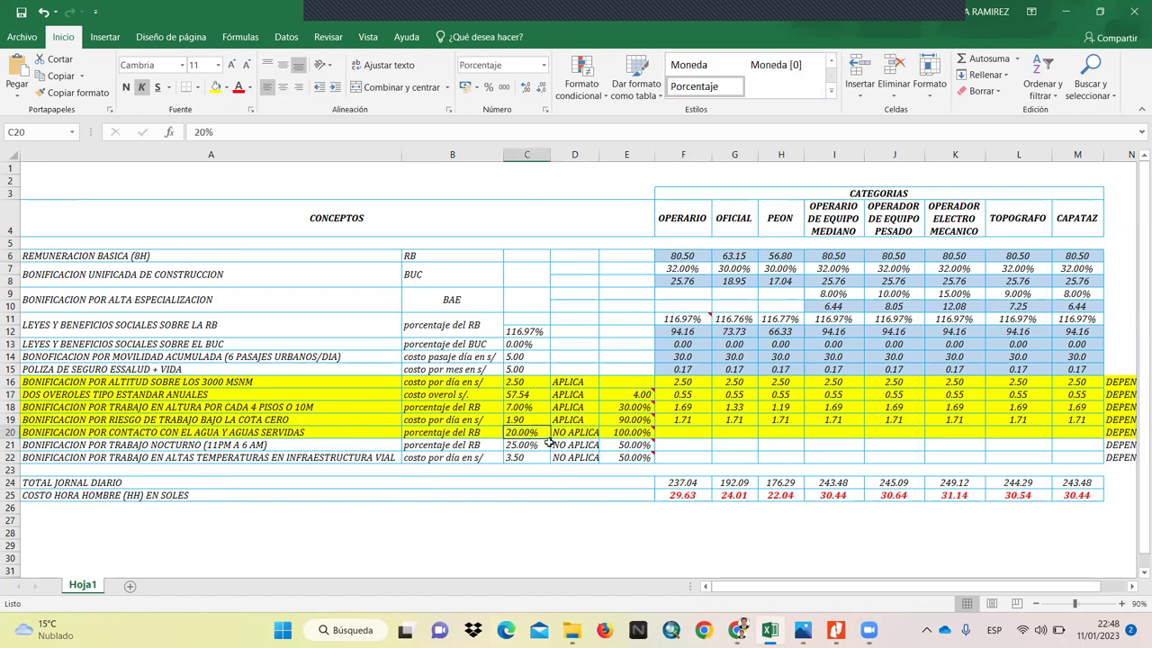
{"action": "left_click", "coordinate": [580, 434]}
{"action": "left_click", "coordinate": [605, 433]}
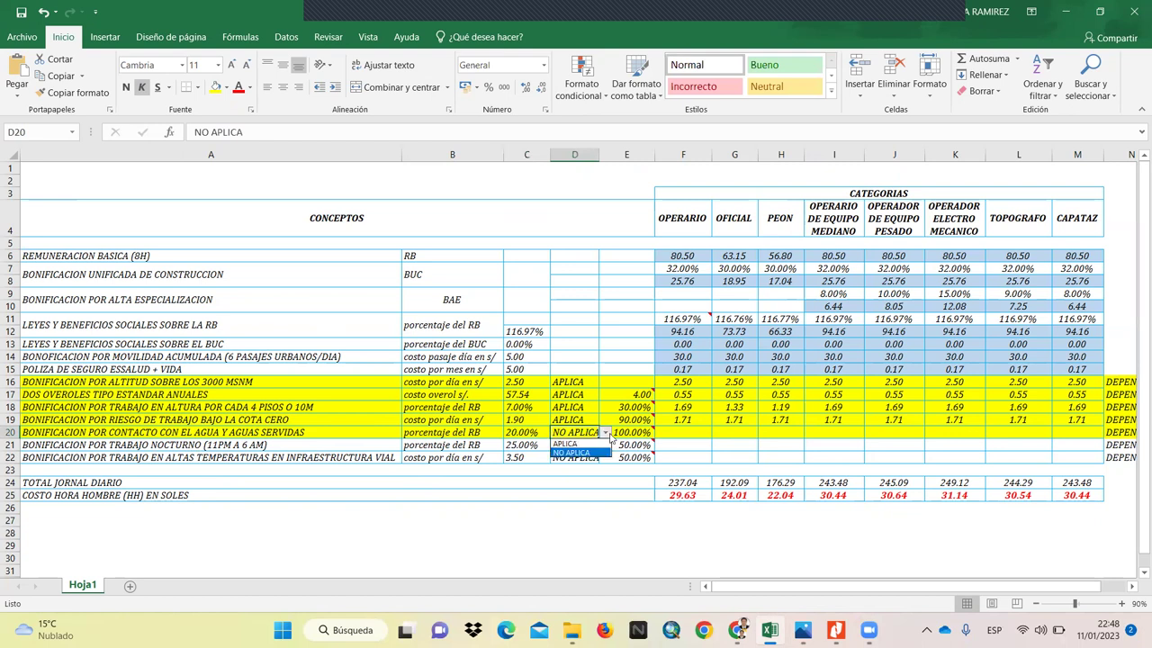
{"action": "left_click", "coordinate": [600, 444]}
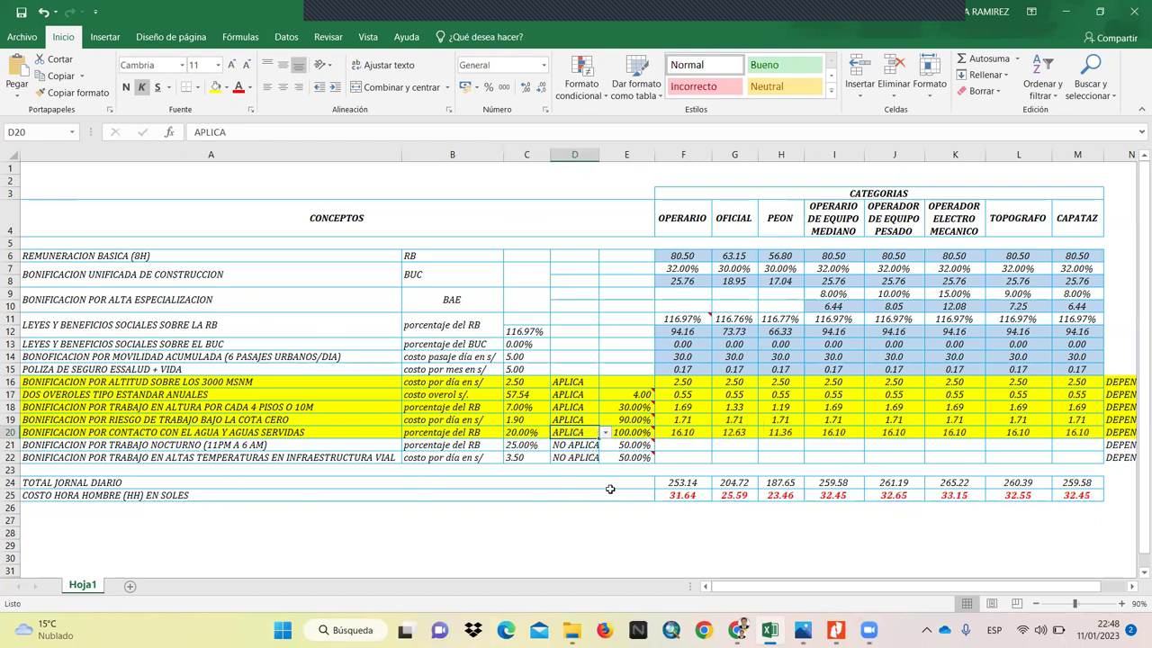
Step: Set BONIFICACION POR TRABAJO NOCTURNO in D21 to APLICA and highlight the whole row 21 with a yellow fill
{"action": "left_click", "coordinate": [598, 493]}
{"action": "left_click", "coordinate": [635, 433]}
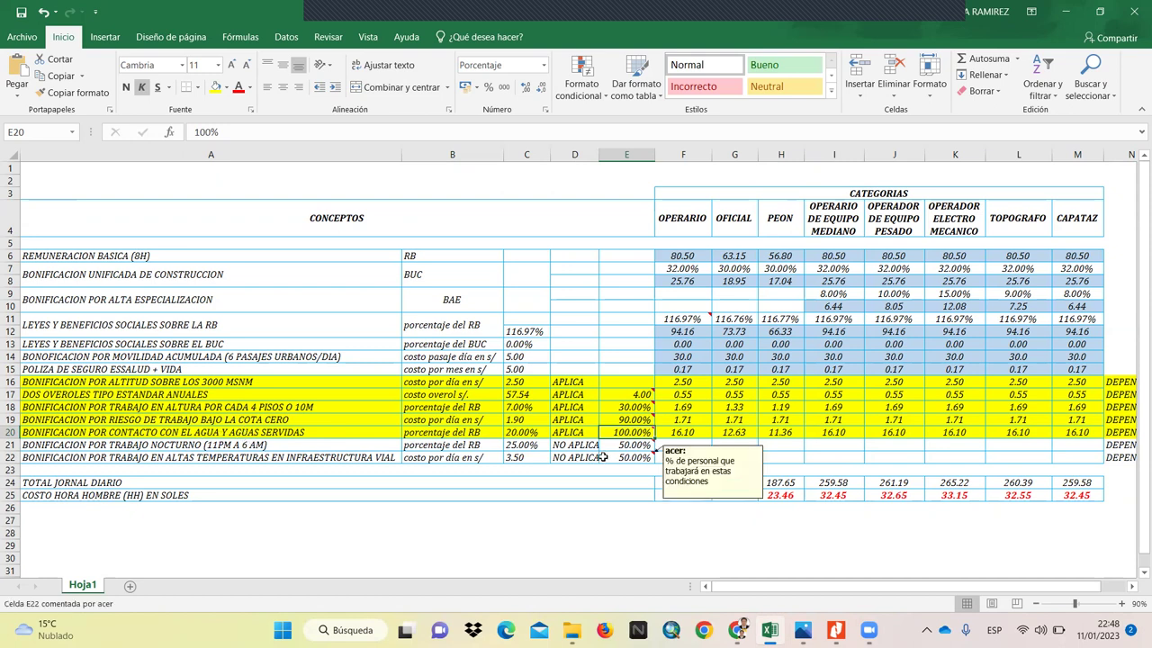
{"action": "left_click", "coordinate": [11, 444]}
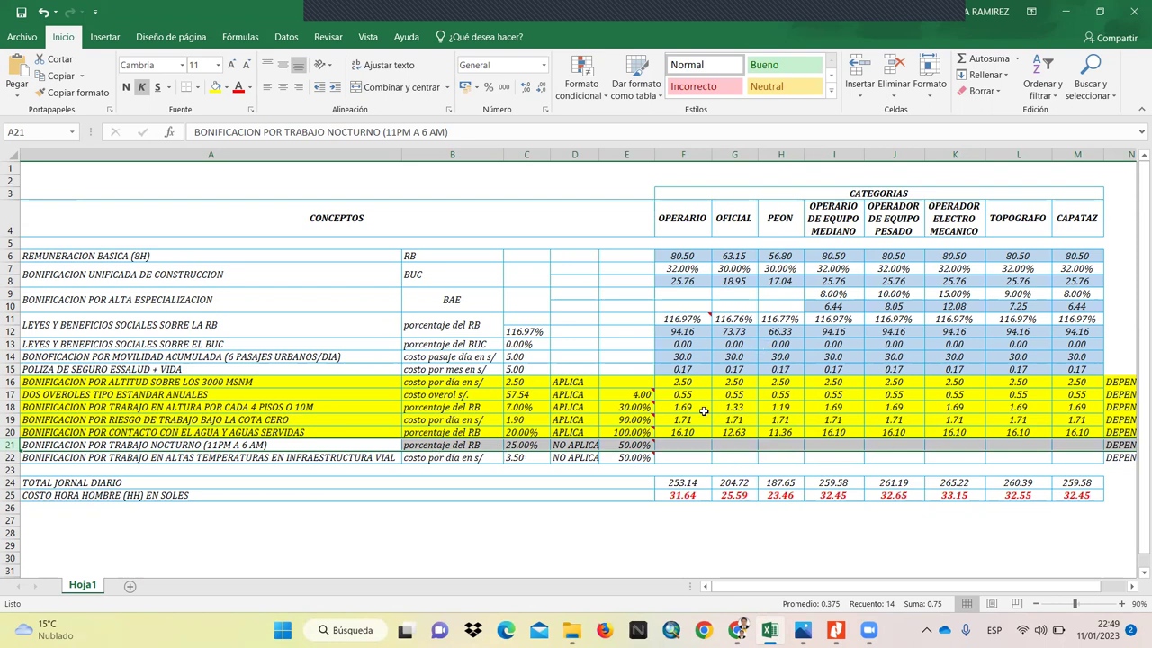
{"action": "left_click", "coordinate": [594, 446]}
{"action": "left_click", "coordinate": [604, 446]}
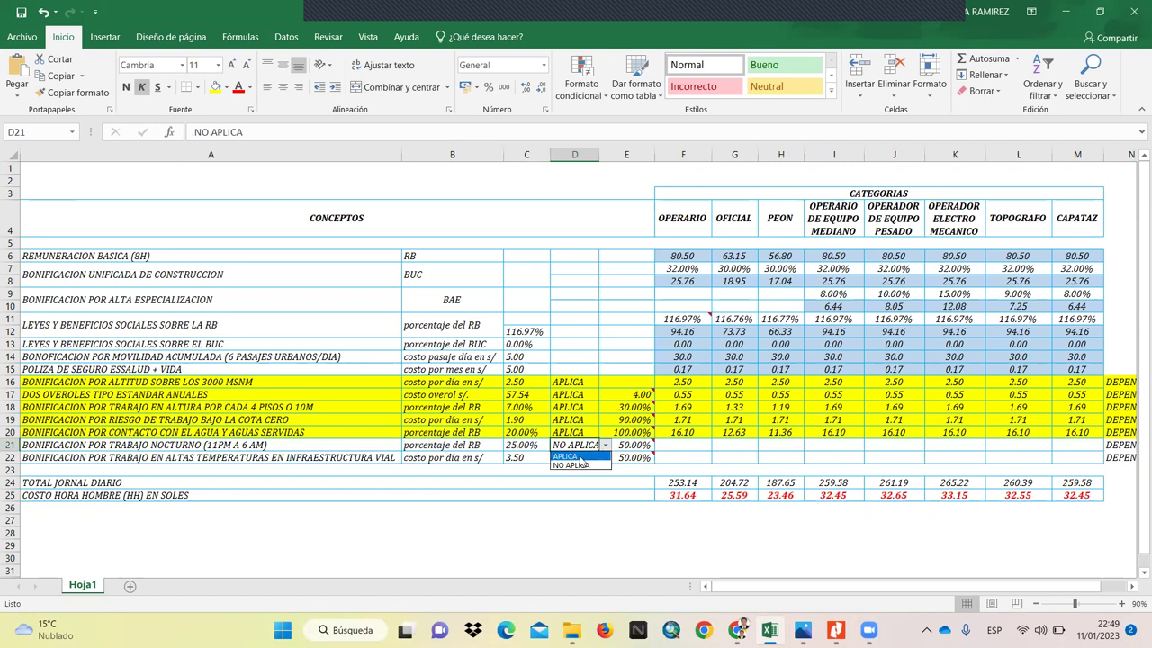
{"action": "left_click", "coordinate": [581, 458]}
{"action": "left_click", "coordinate": [605, 483]}
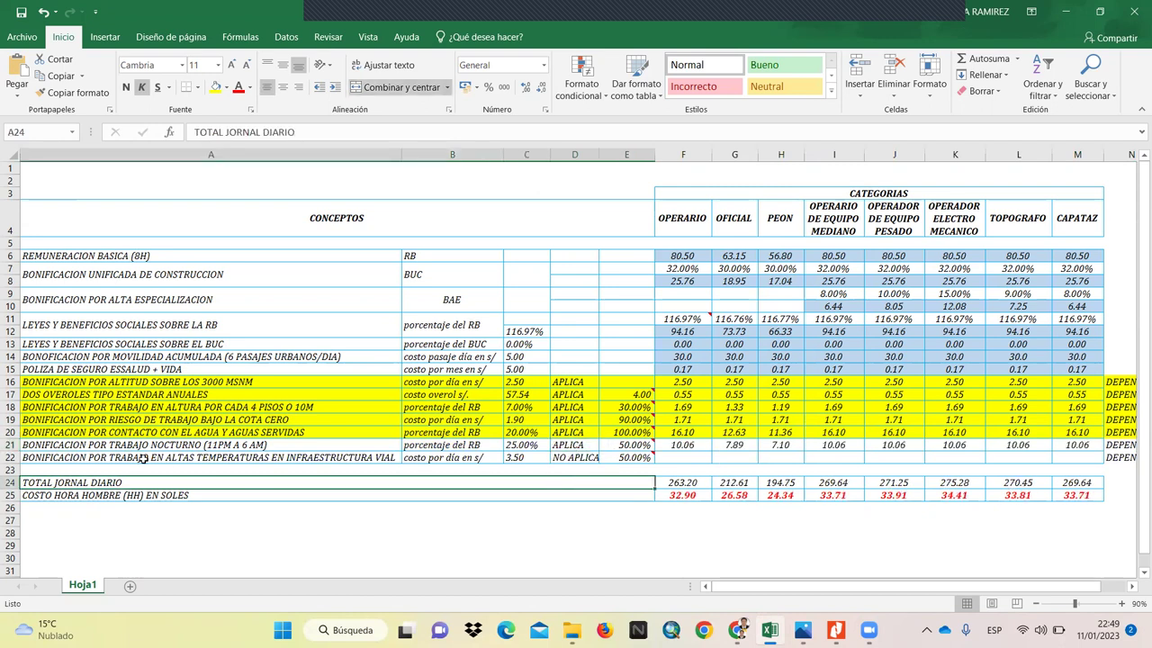
{"action": "left_click", "coordinate": [9, 444]}
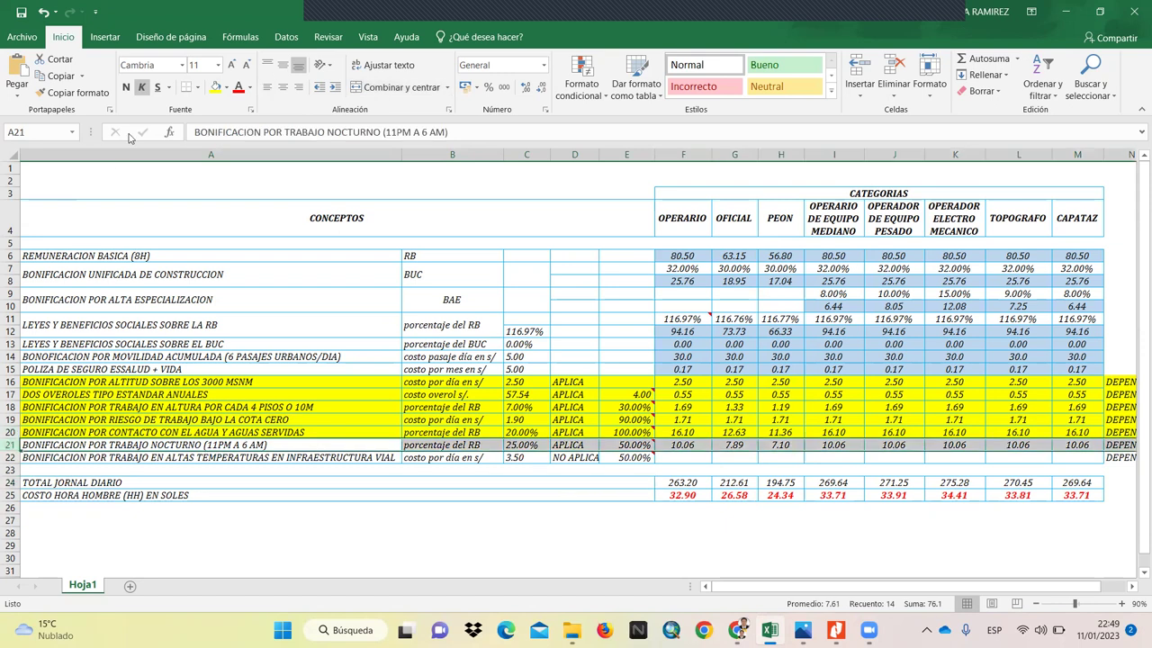
{"action": "left_click", "coordinate": [216, 86]}
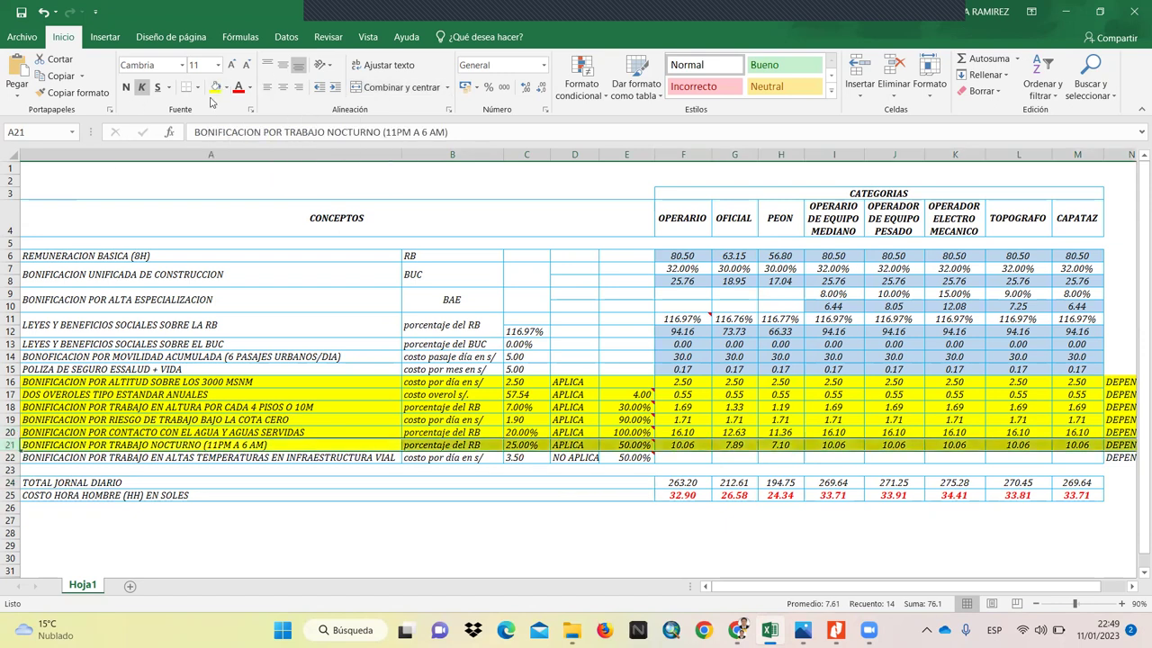
{"action": "left_click", "coordinate": [526, 485]}
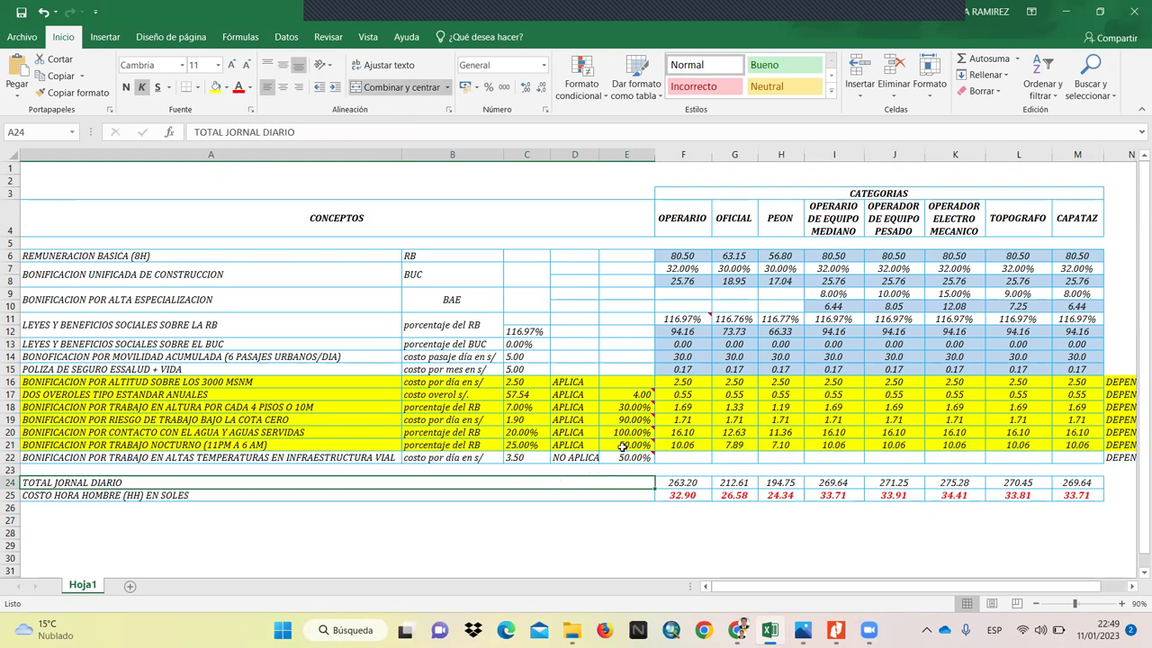
Step: Highlight the whole BONIFICACION POR TRABAJO EN ALTAS TEMPERATURAS EN INFRAESTRUCTURA VIAL row 22 with a yellow fill
{"action": "mouse_move", "coordinate": [623, 446]}
{"action": "left_click", "coordinate": [9, 457]}
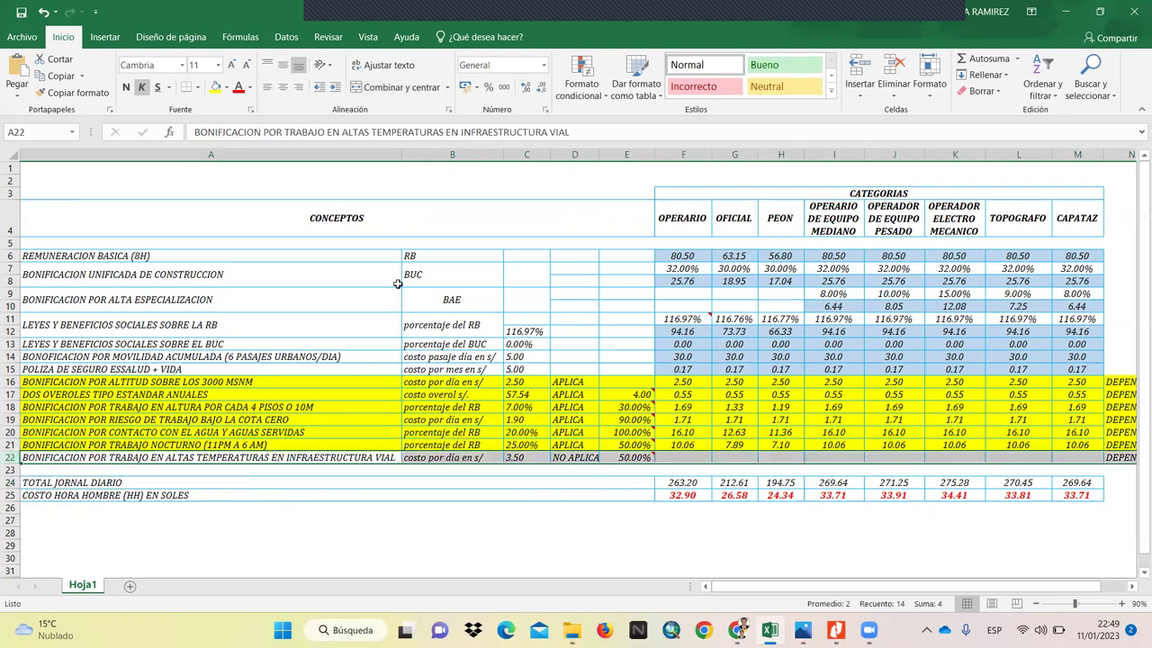
{"action": "left_click", "coordinate": [215, 87]}
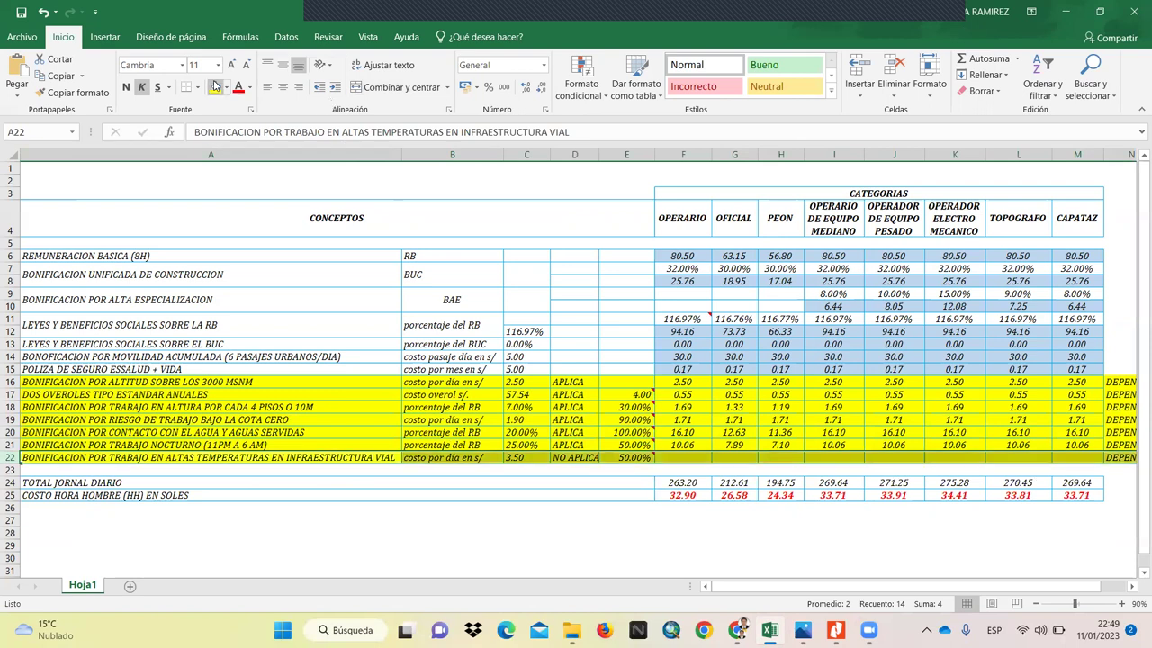
{"action": "left_click", "coordinate": [368, 503]}
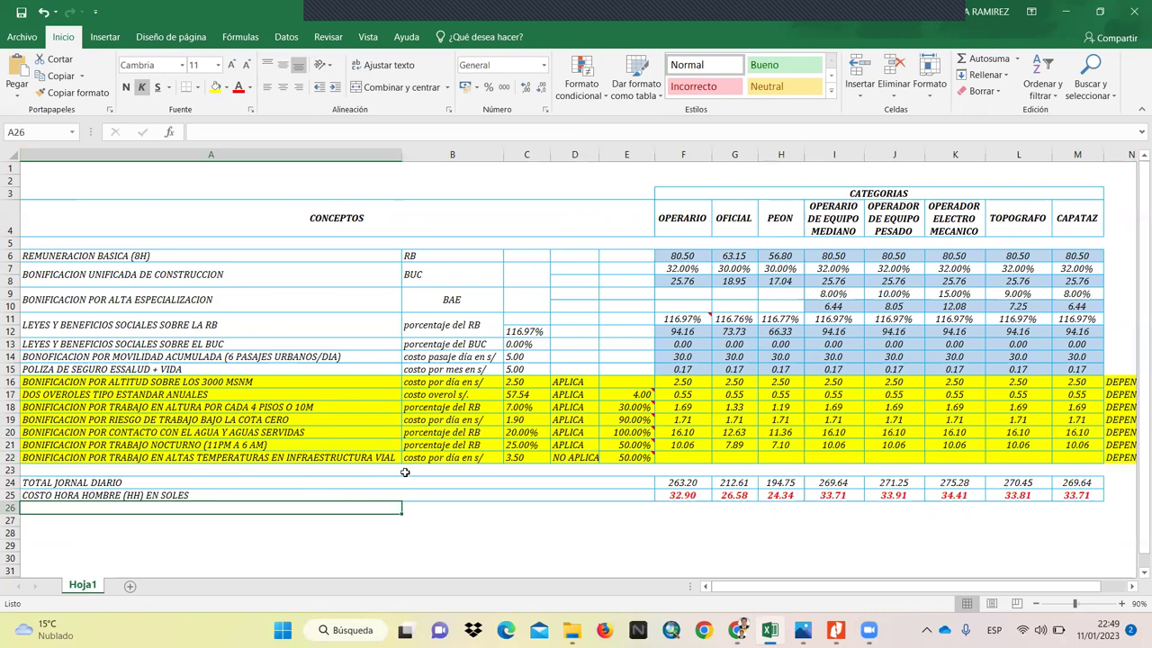
Step: Set the high-temperature work bonus in D22 to APLICA and its personnel percentage in E22 to 60%
{"action": "left_click", "coordinate": [594, 459]}
{"action": "left_click", "coordinate": [606, 459]}
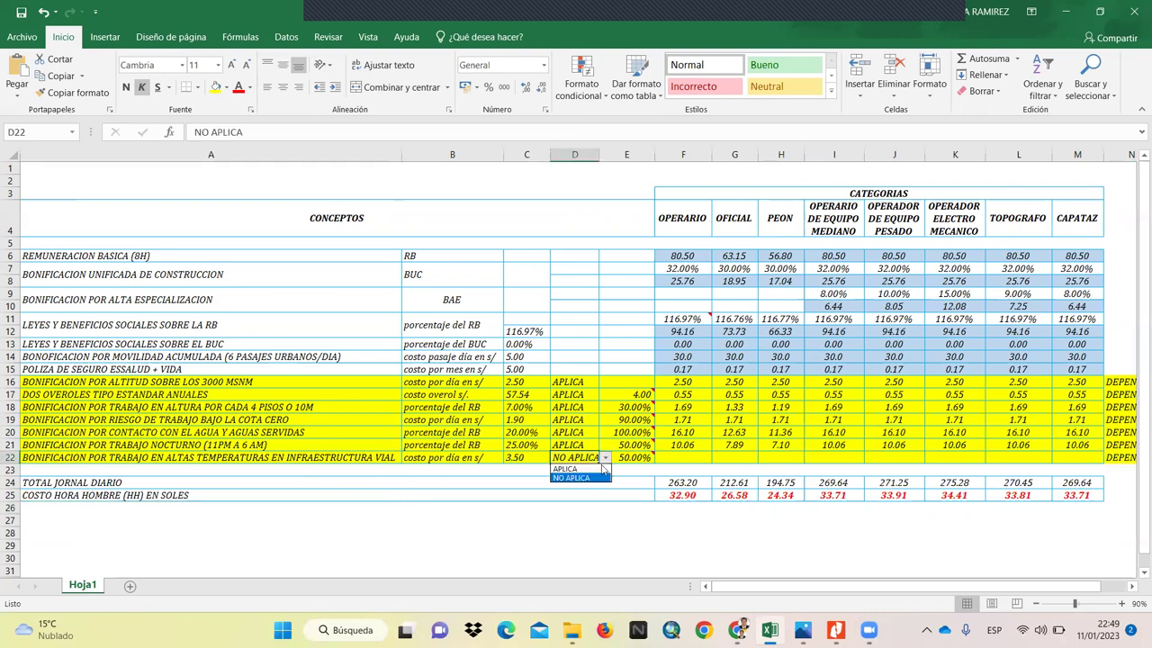
{"action": "left_click", "coordinate": [572, 468]}
{"action": "left_click", "coordinate": [348, 488]}
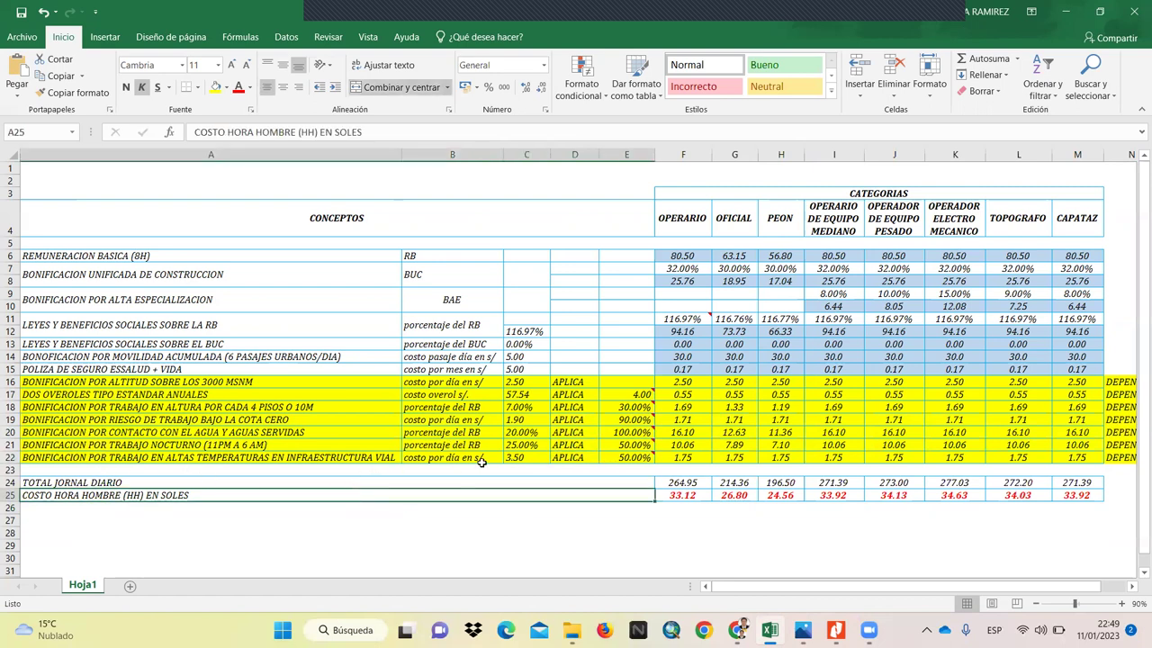
{"action": "left_click", "coordinate": [632, 458]}
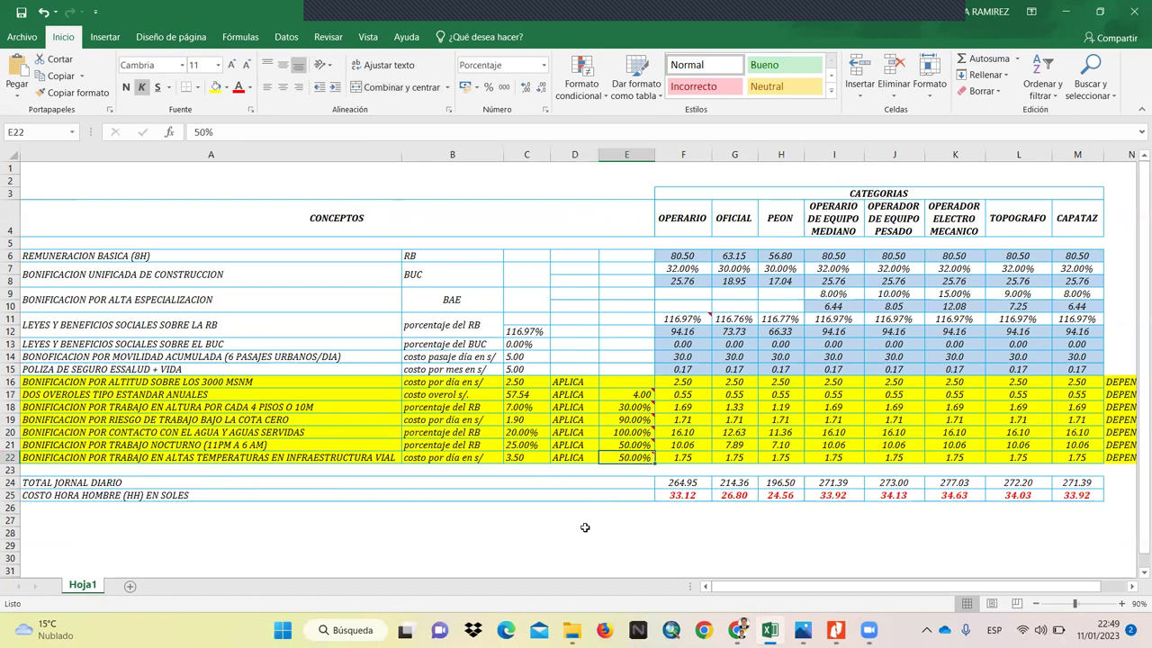
{"action": "type", "text": "60"}
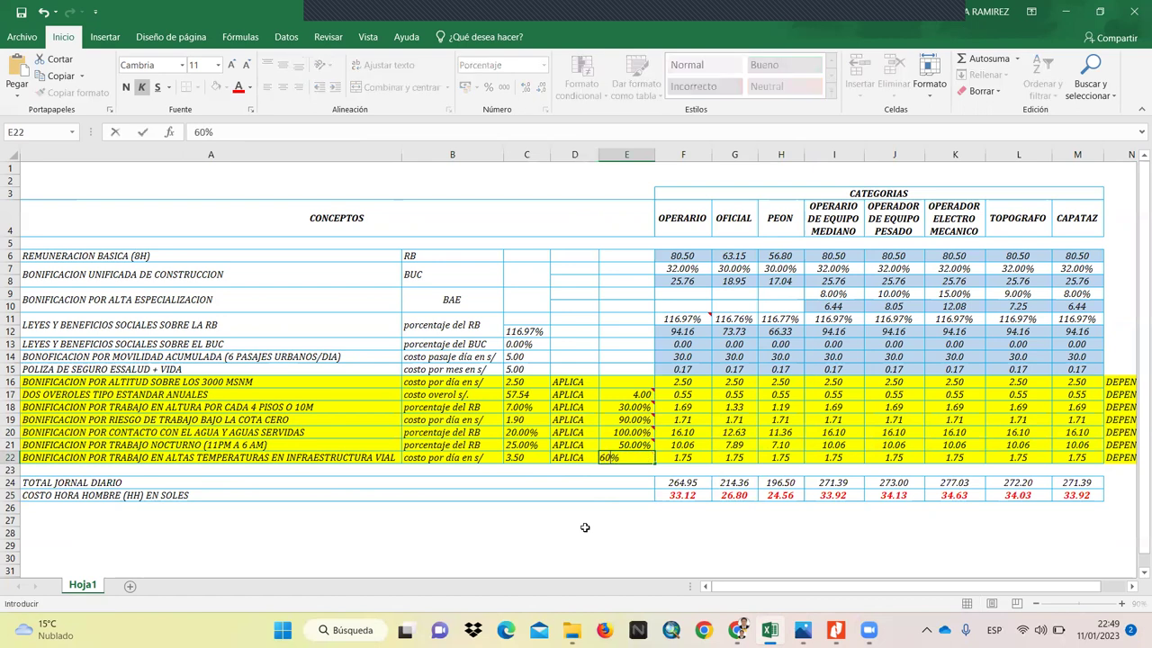
{"action": "key", "text": "Return"}
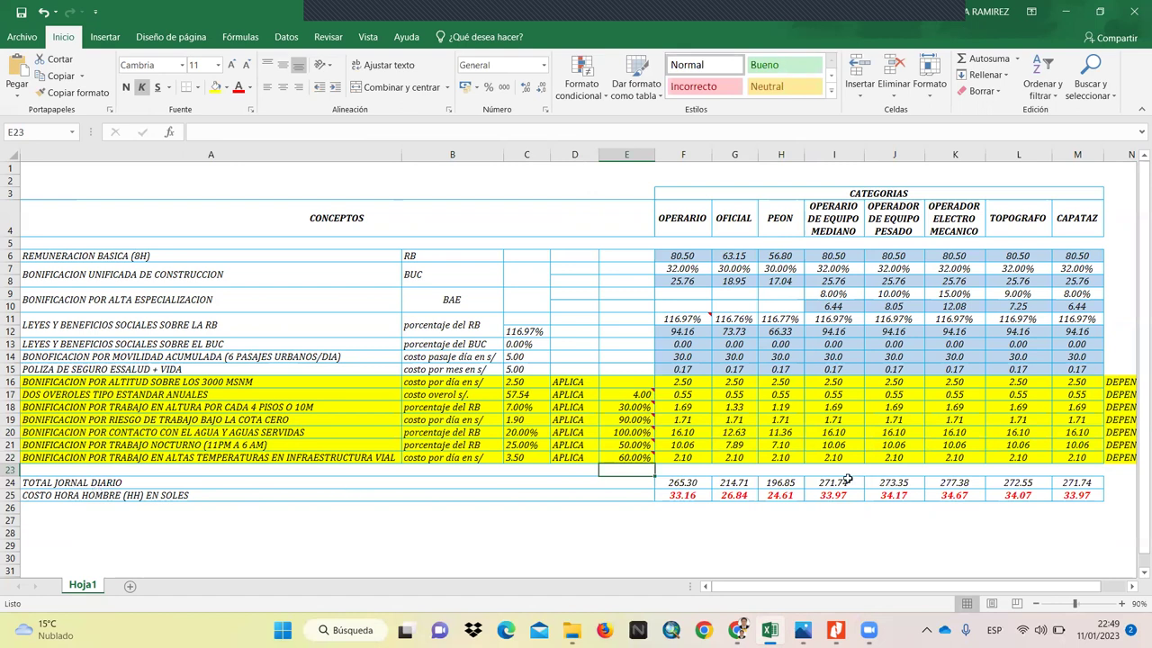
Step: Examine the formula behind the OPERARIO total daily wage (TOTAL JORNAL DIARIO) in F24
{"action": "left_click", "coordinate": [690, 484]}
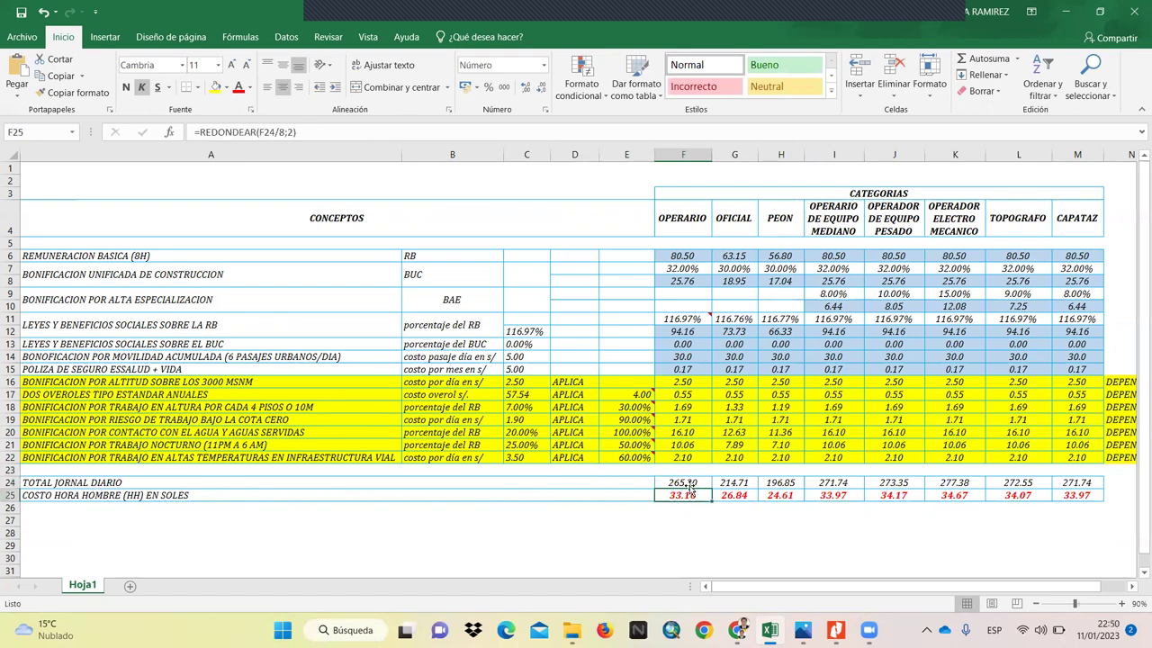
{"action": "double_click", "coordinate": [691, 483]}
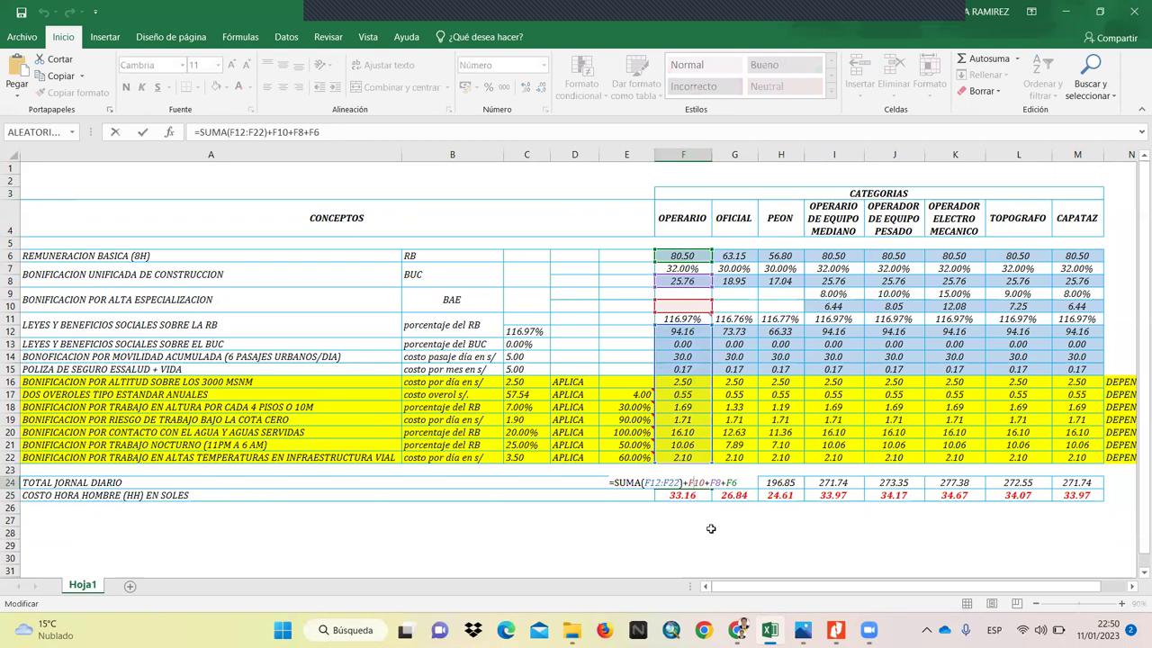
{"action": "key", "text": "Return"}
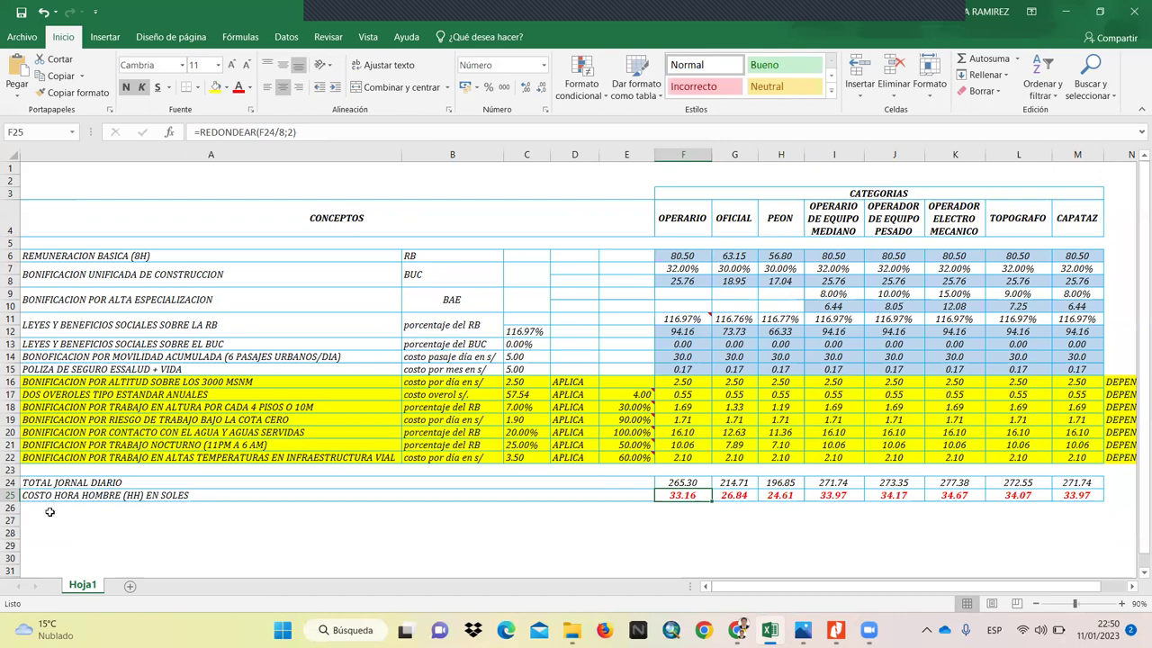
Step: Examine the rounding formula for the OPERARIO hourly cost in F25 and review the COSTO HORA HOMBRE row across the categories
{"action": "double_click", "coordinate": [689, 496]}
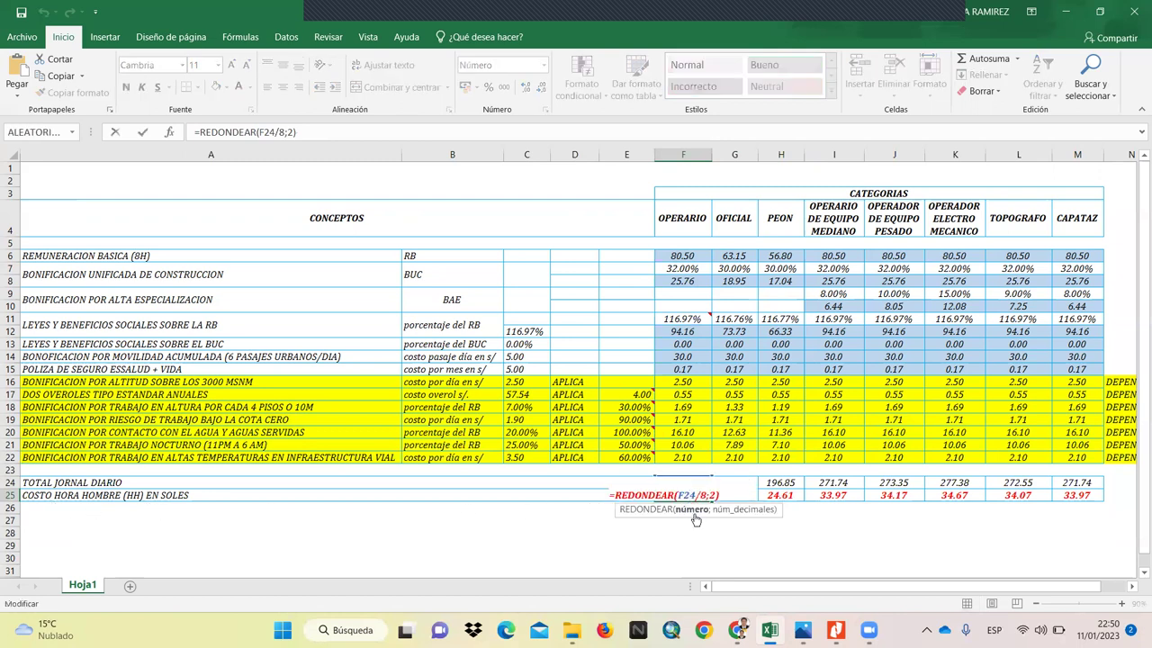
{"action": "key", "text": "Escape"}
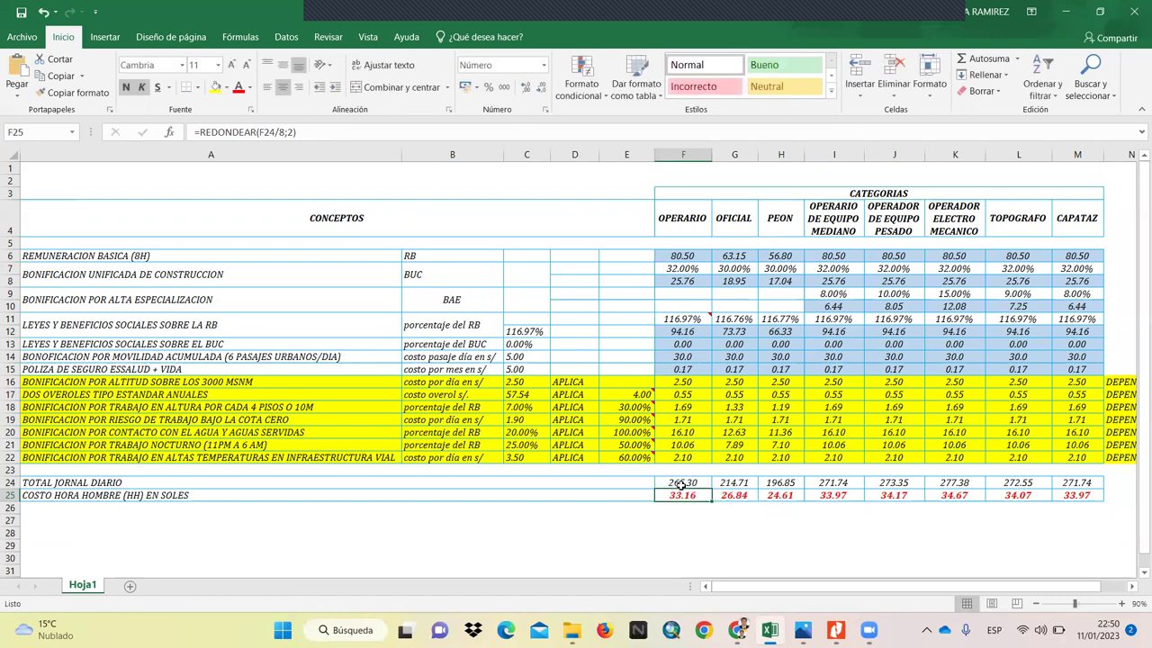
{"action": "double_click", "coordinate": [681, 496]}
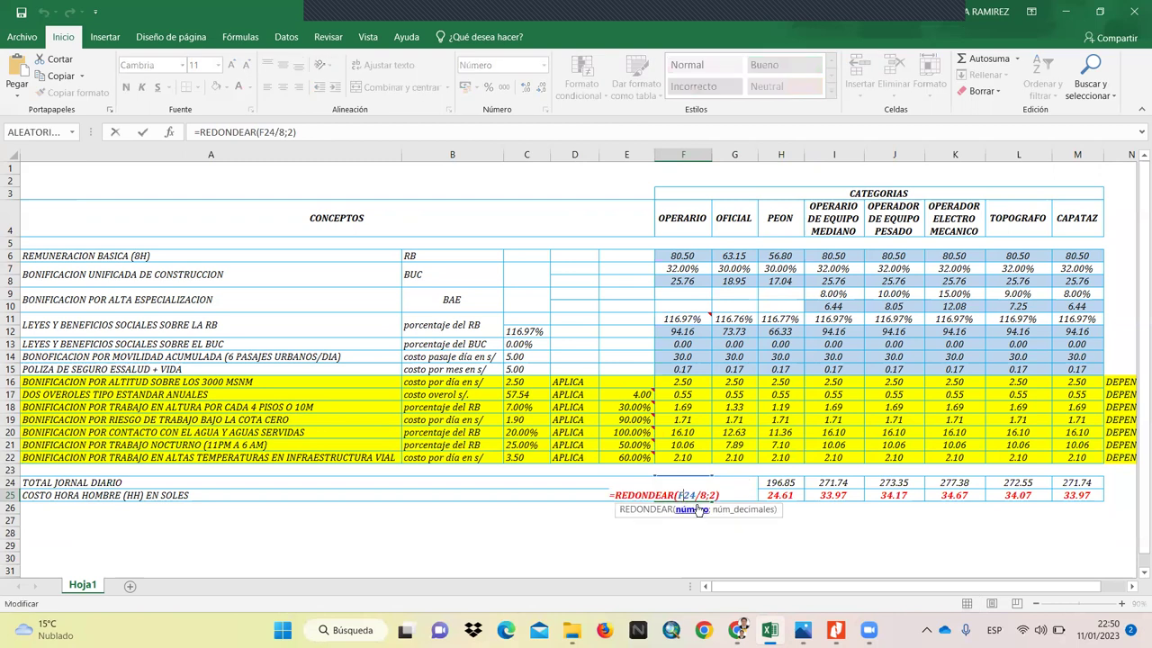
{"action": "key", "text": "Escape"}
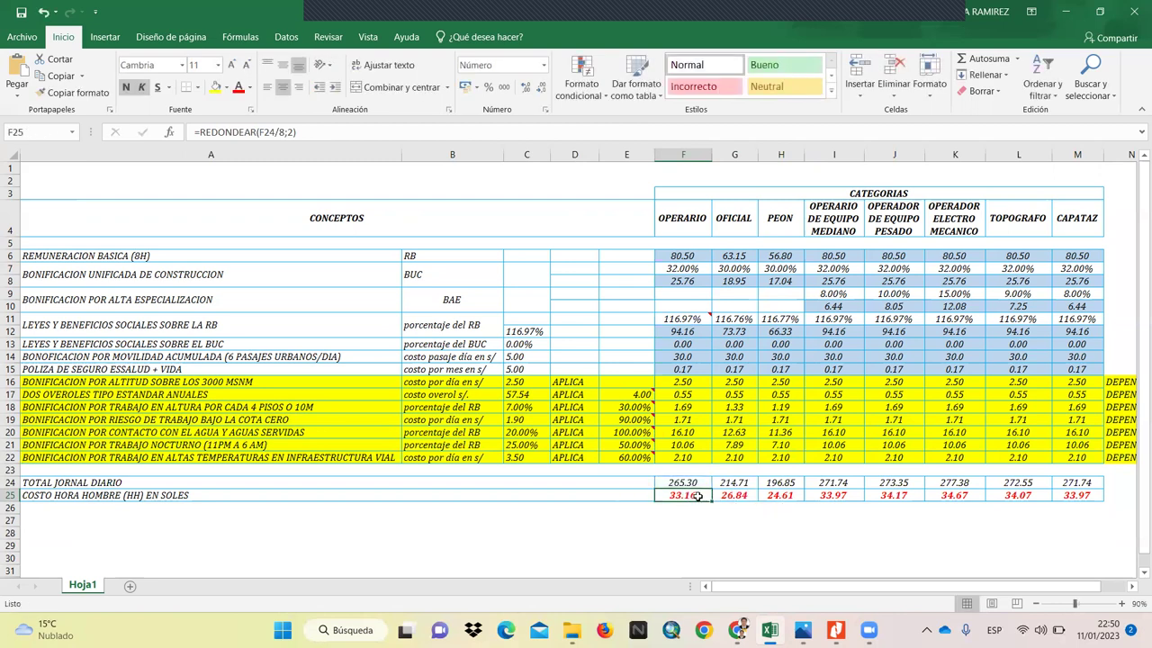
{"action": "double_click", "coordinate": [698, 496]}
{"action": "key", "text": "Escape"}
{"action": "left_click", "coordinate": [720, 517]}
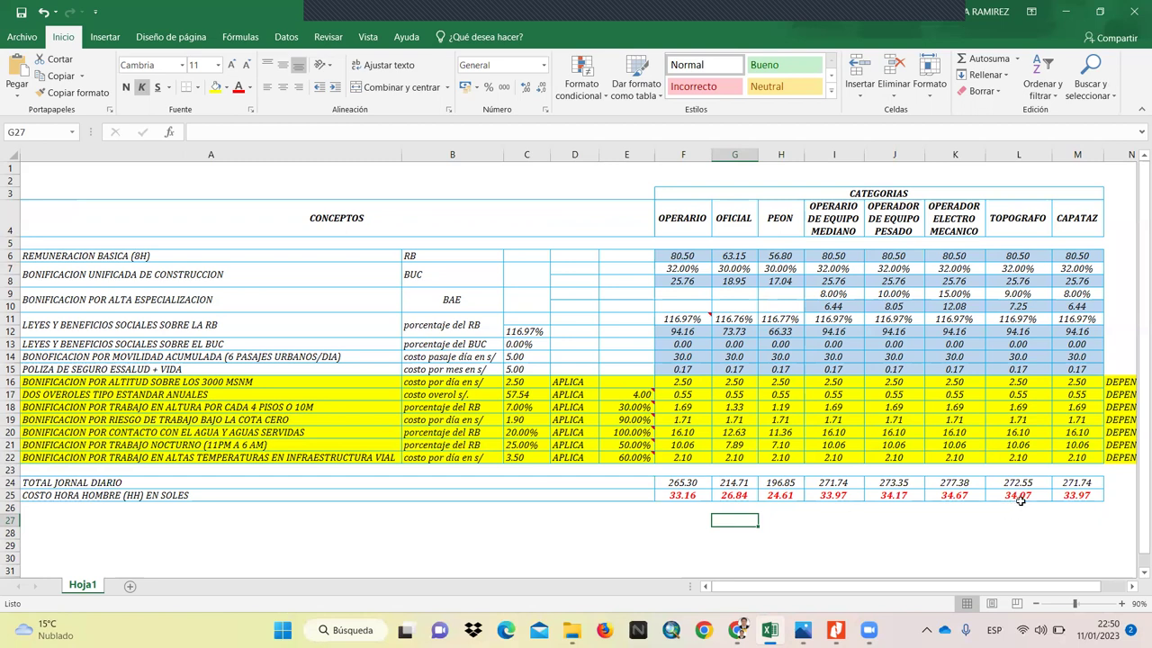
{"action": "left_click", "coordinate": [875, 518]}
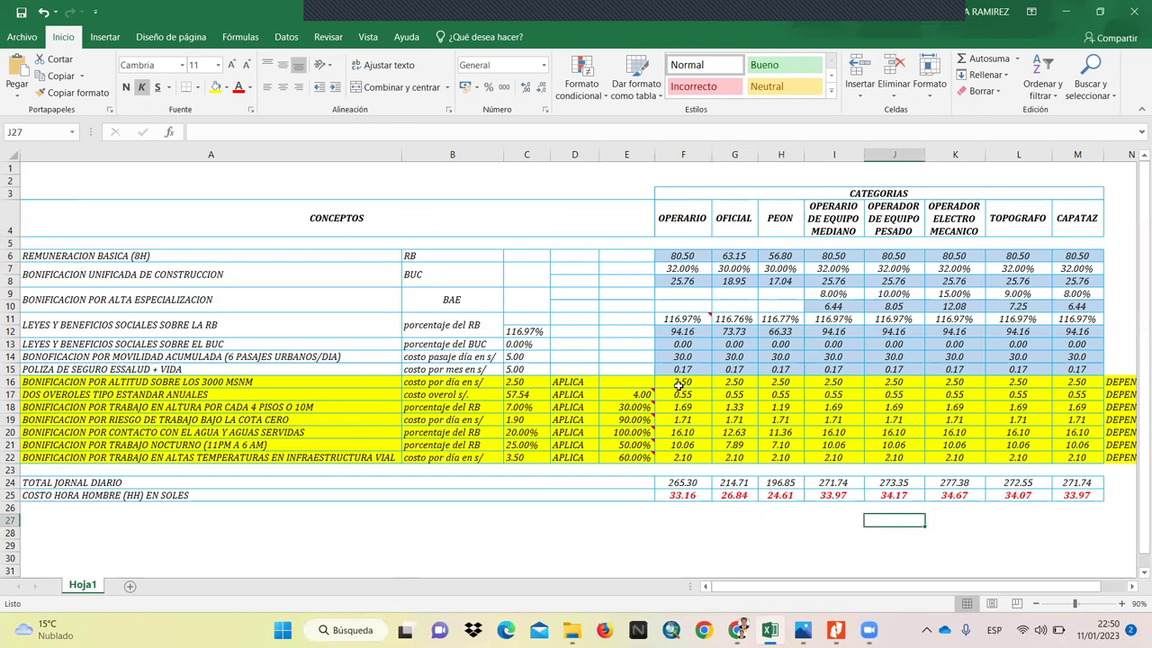
Step: Set the altitude bonus in D16 to NO APLICA and copy that option down to D22 for all the highlighted bonuses
{"action": "left_click", "coordinate": [565, 382]}
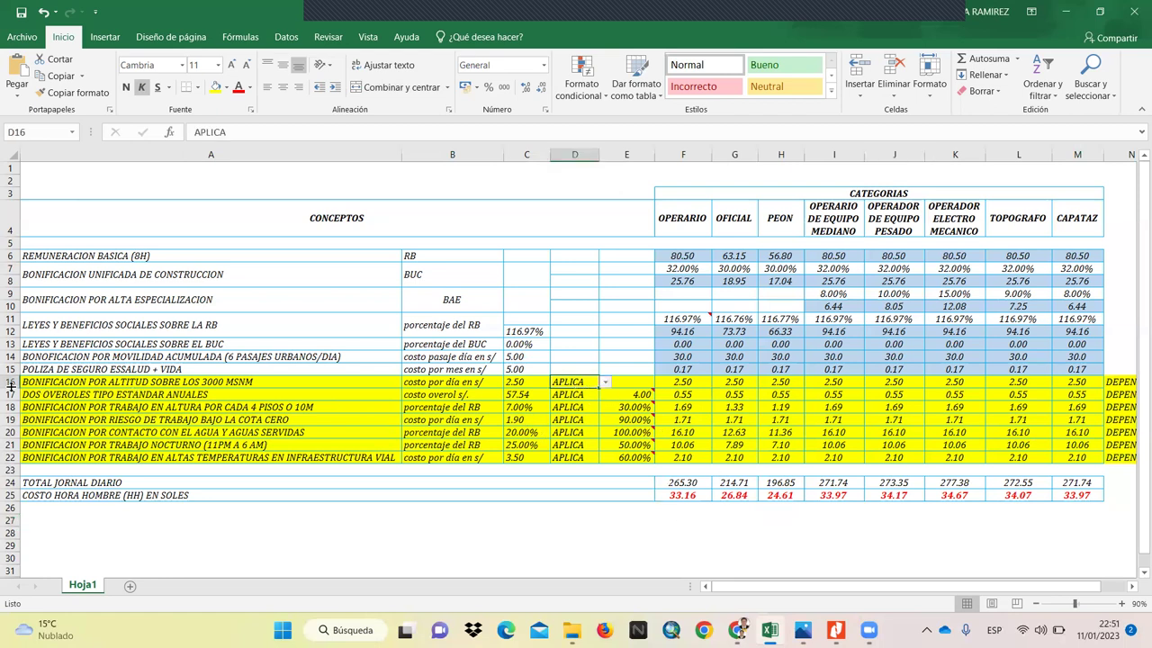
{"action": "left_click_drag", "start_coordinate": [11, 385], "coordinate": [4, 457]}
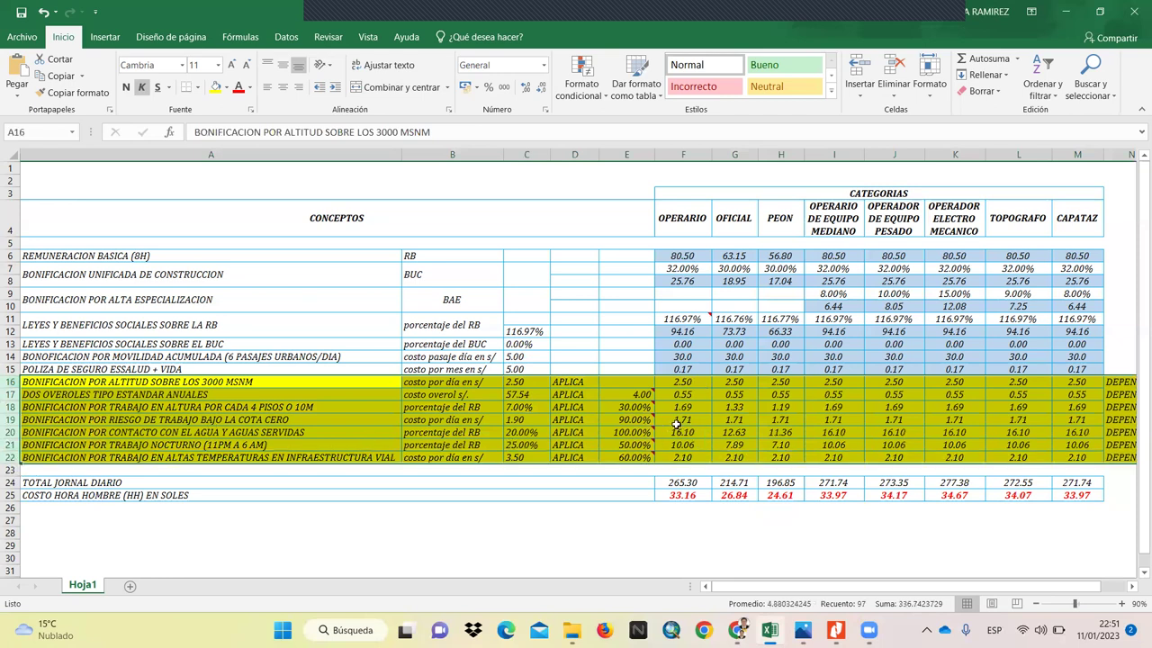
{"action": "left_click", "coordinate": [593, 419]}
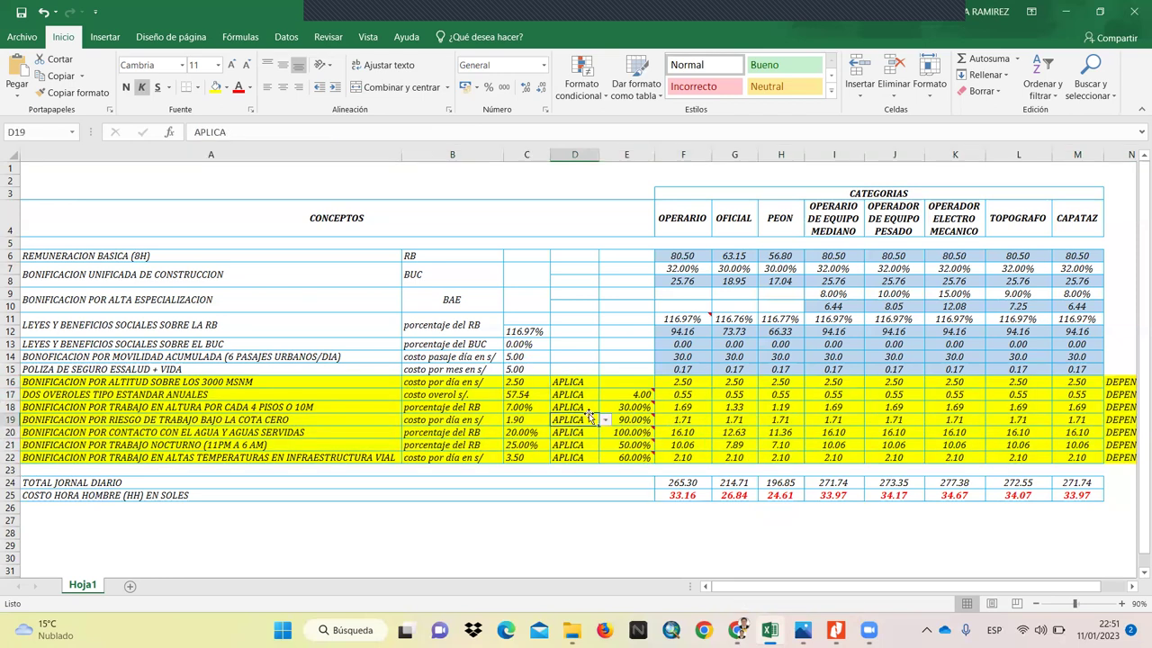
{"action": "left_click", "coordinate": [588, 382]}
{"action": "left_click", "coordinate": [607, 385]}
{"action": "left_click", "coordinate": [580, 405]}
{"action": "left_click", "coordinate": [594, 400]}
{"action": "left_click", "coordinate": [588, 381]}
{"action": "left_click_drag", "start_coordinate": [586, 382], "coordinate": [580, 448]}
{"action": "left_click", "coordinate": [581, 380]}
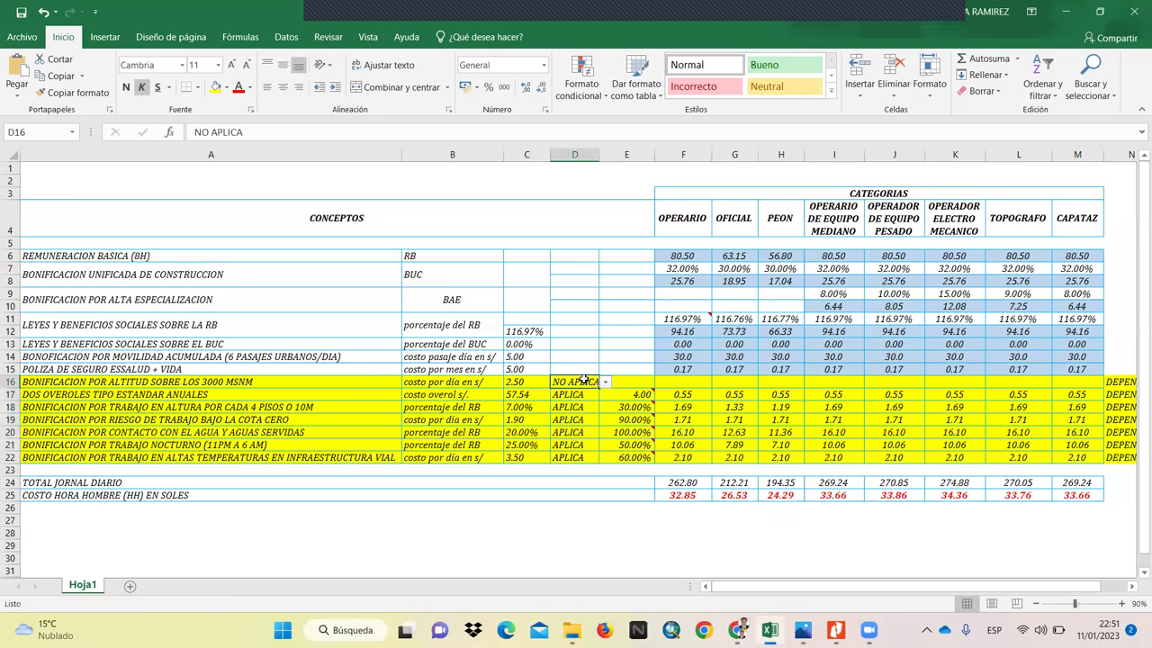
{"action": "left_click_drag", "start_coordinate": [598, 384], "coordinate": [584, 459]}
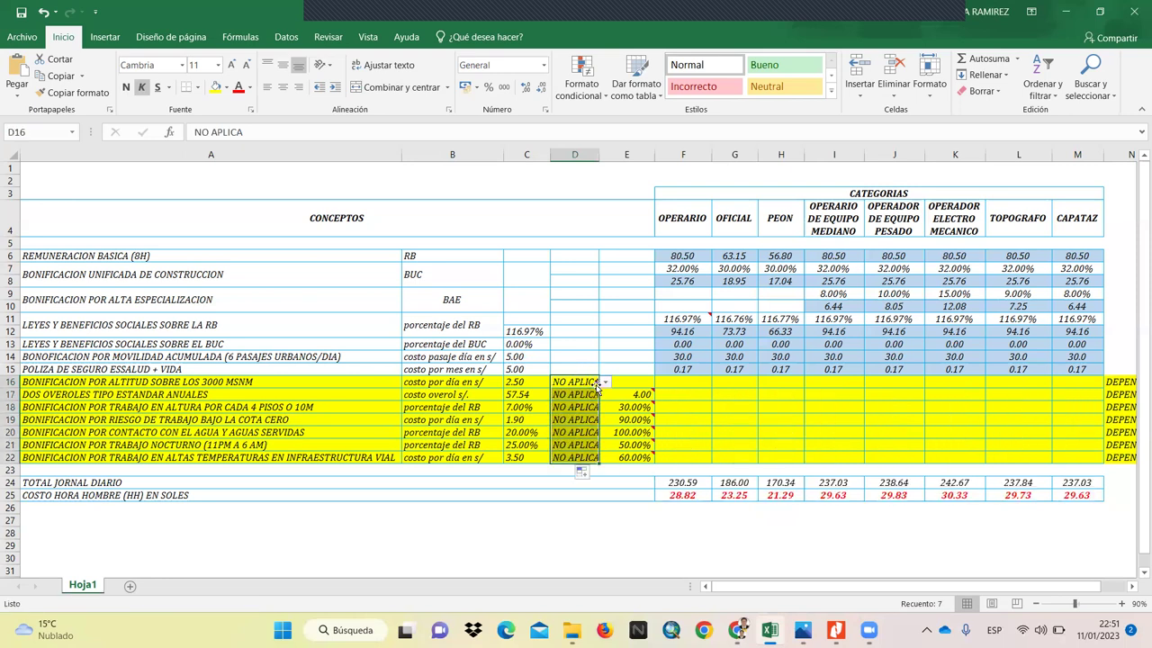
{"action": "left_click", "coordinate": [682, 545]}
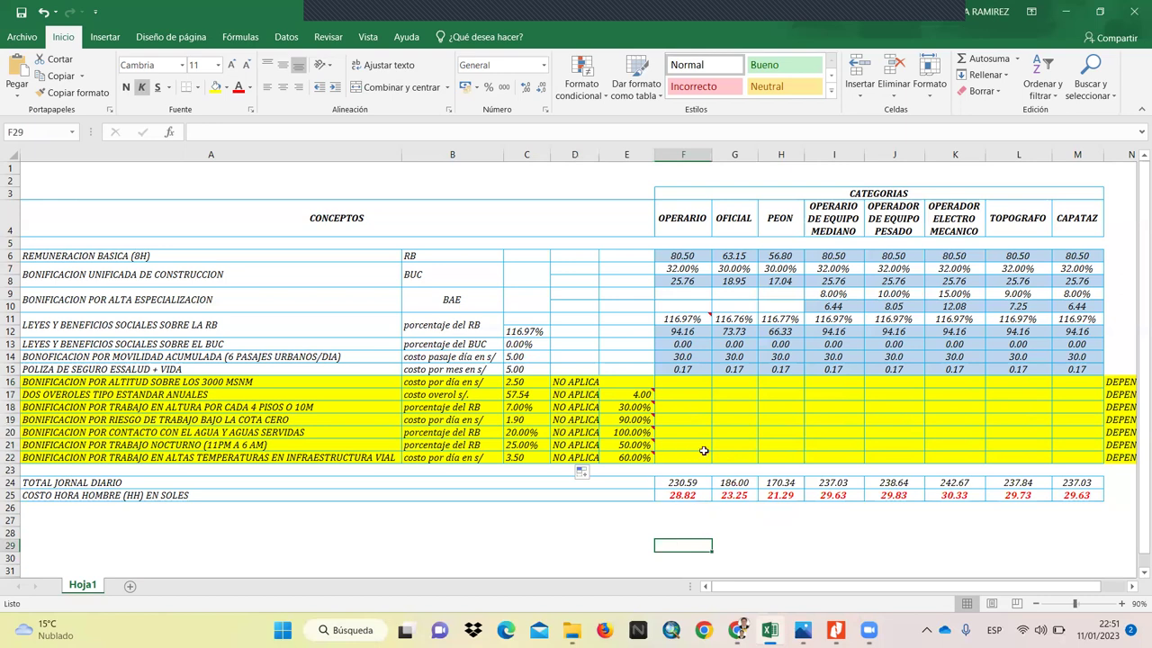
Step: Compare the OPERARIO, OFICIAL and PEON hourly costs in F25:H25 with the MANO DE OBRA prices in the INSUMOS PISTAS HUAMPRAN PDF
{"action": "left_click", "coordinate": [724, 531]}
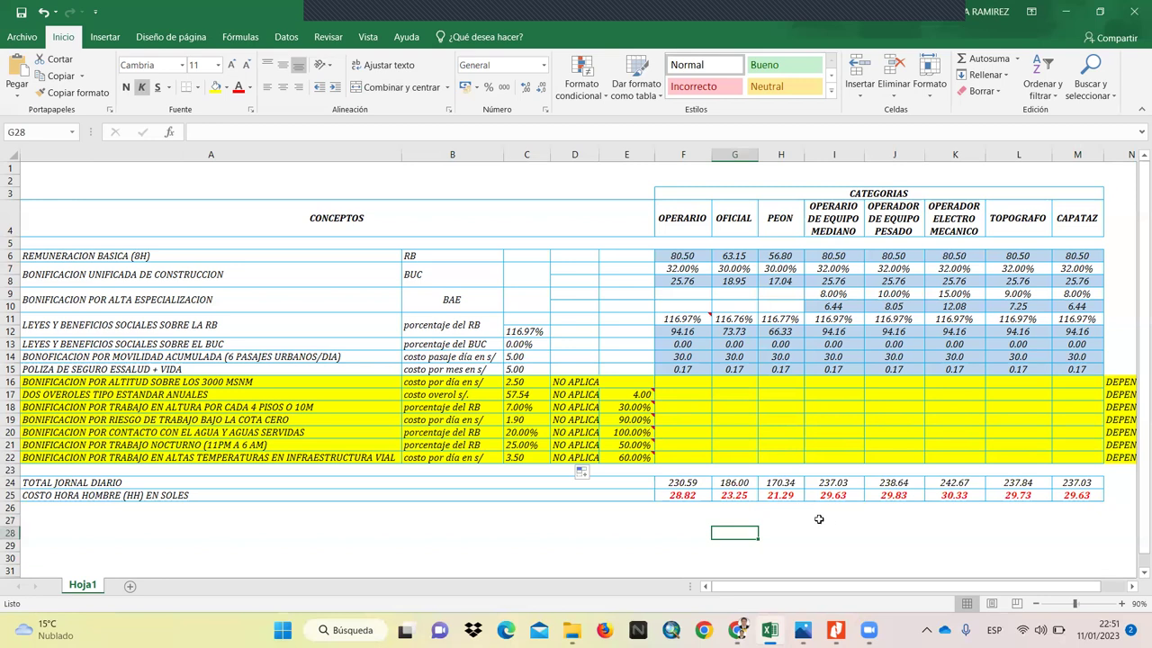
{"action": "left_click_drag", "start_coordinate": [685, 496], "coordinate": [773, 497]}
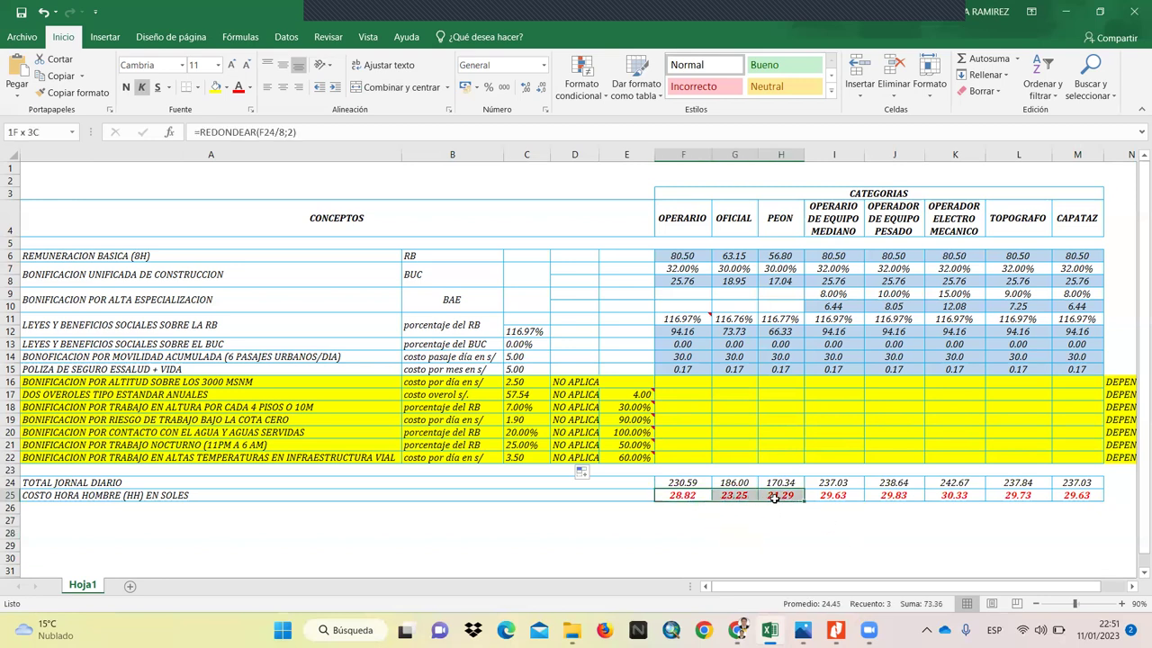
{"action": "left_click", "coordinate": [709, 531]}
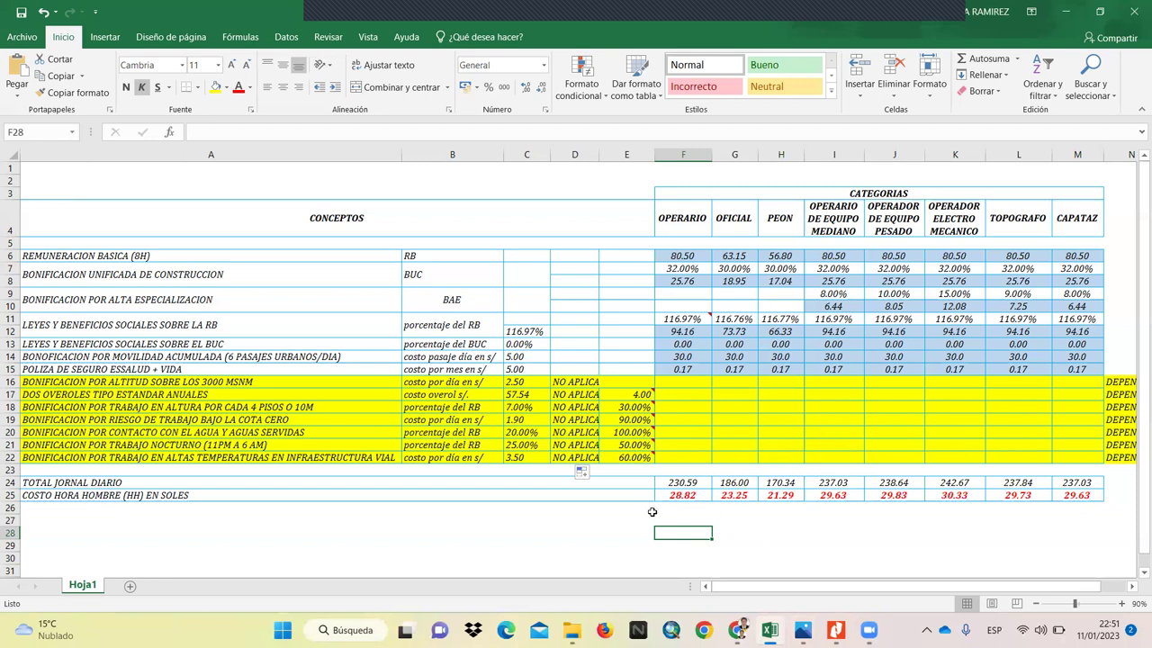
{"action": "left_click", "coordinate": [834, 630]}
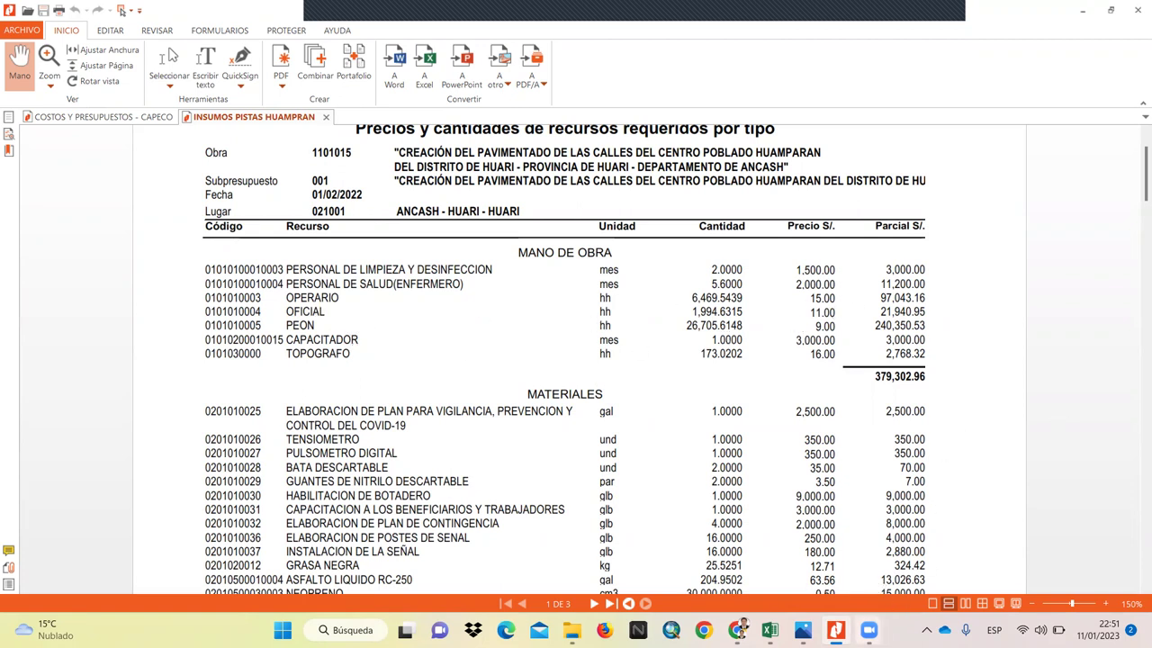
{"action": "left_click", "coordinate": [836, 630]}
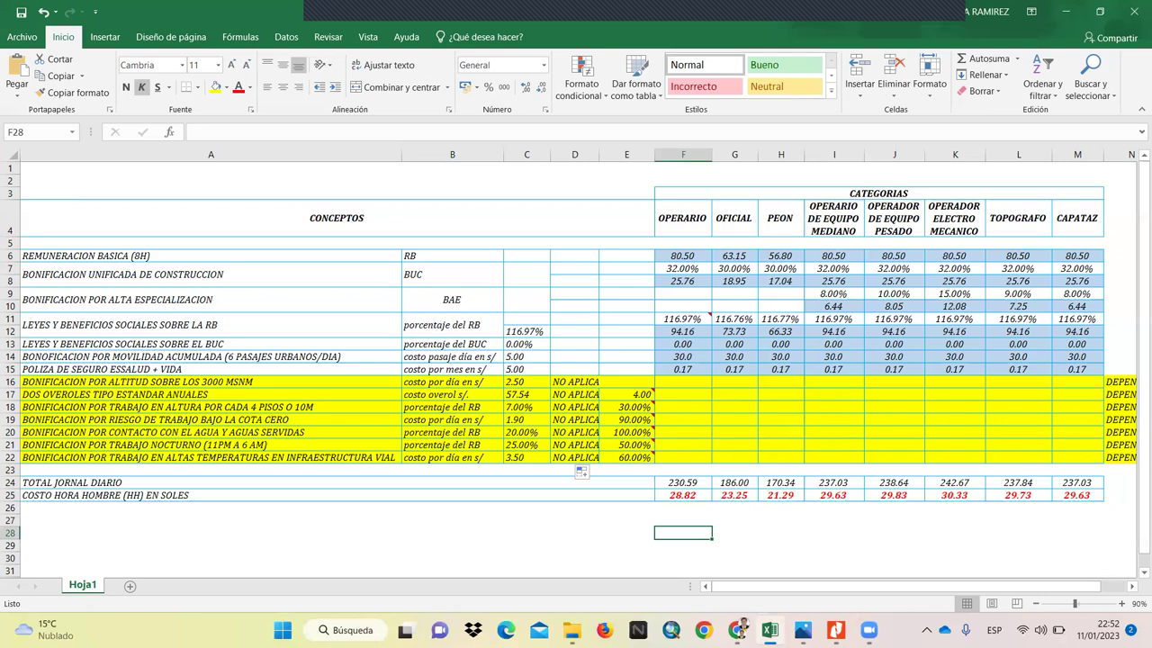
{"action": "left_click", "coordinate": [499, 519]}
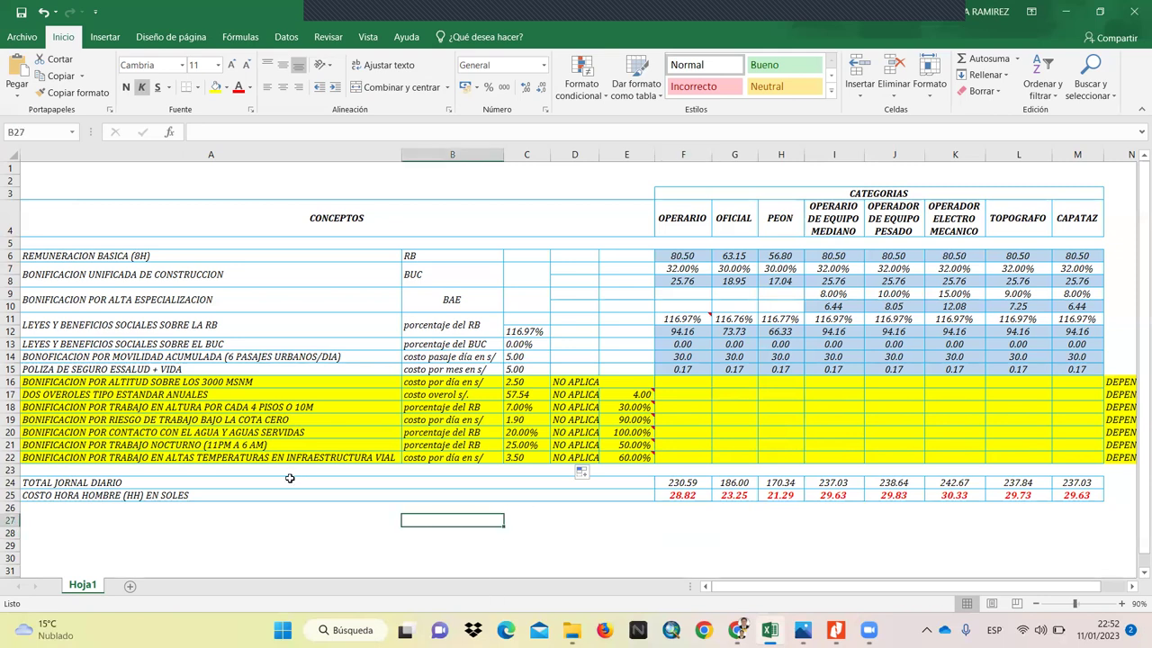
{"action": "left_click", "coordinate": [208, 517]}
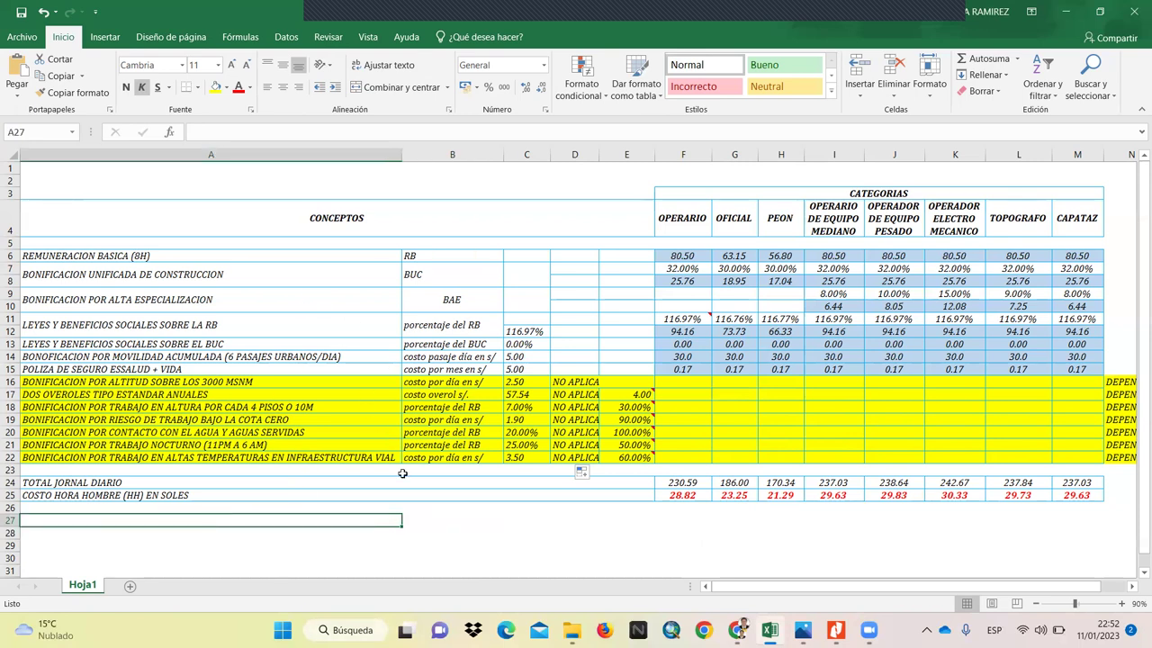
{"action": "left_click", "coordinate": [459, 483]}
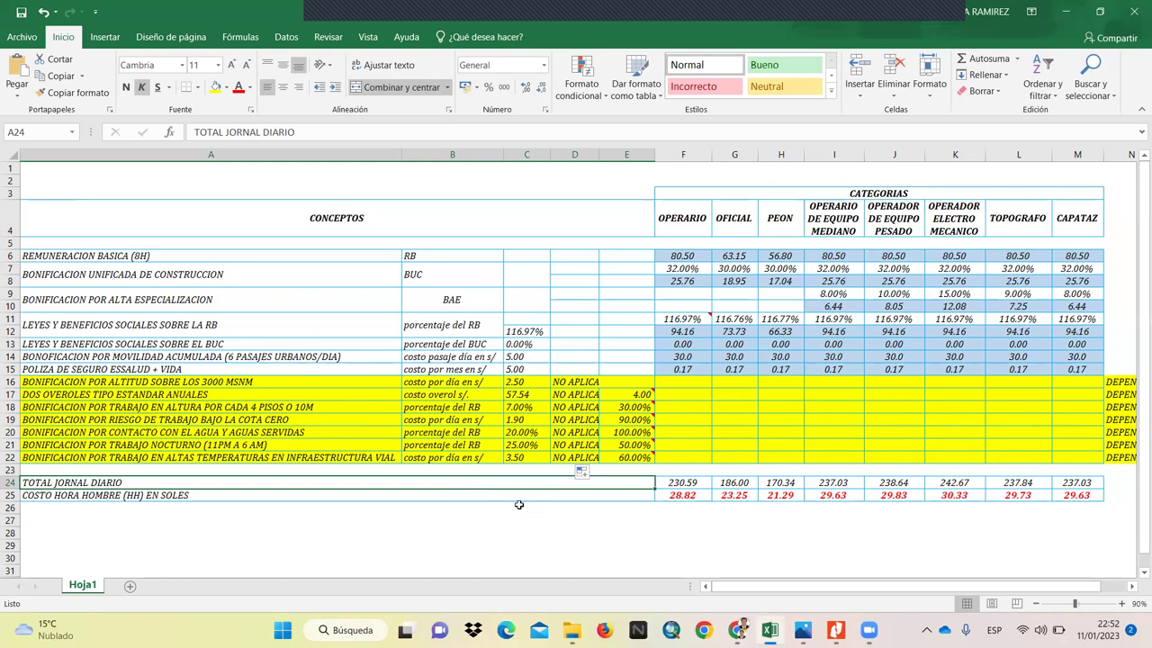
{"action": "left_click", "coordinate": [480, 518]}
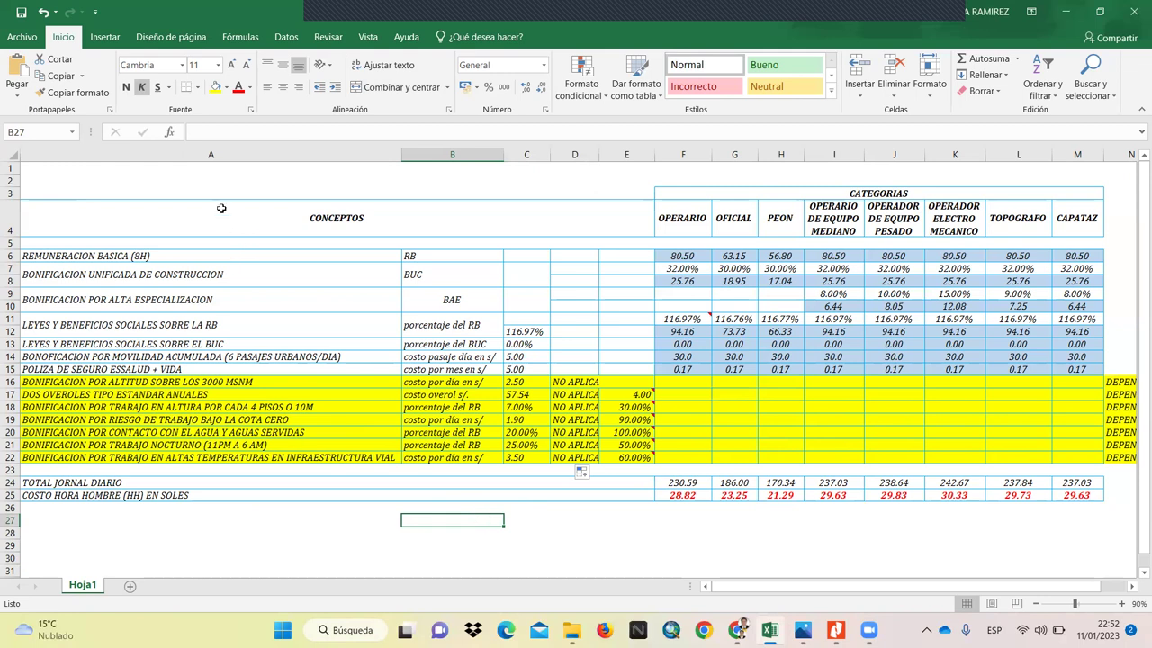
{"action": "left_click", "coordinate": [225, 179]}
{"action": "left_click", "coordinate": [97, 167]}
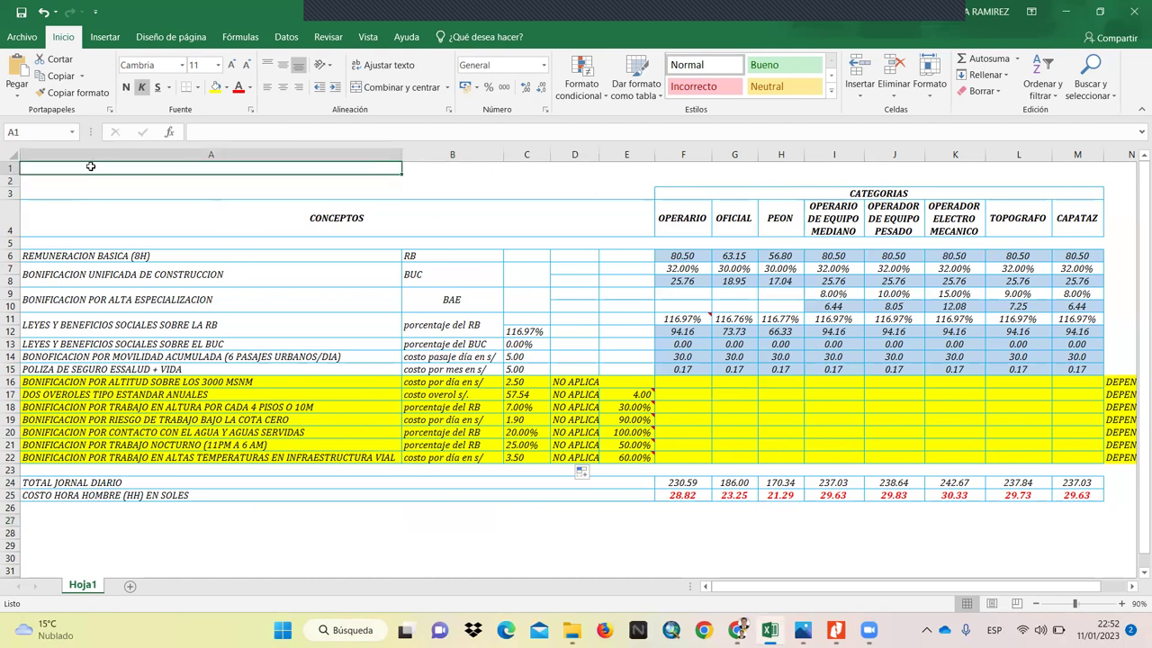
{"action": "left_click", "coordinate": [10, 168]}
{"action": "left_click", "coordinate": [28, 191]}
{"action": "left_click", "coordinate": [10, 180]}
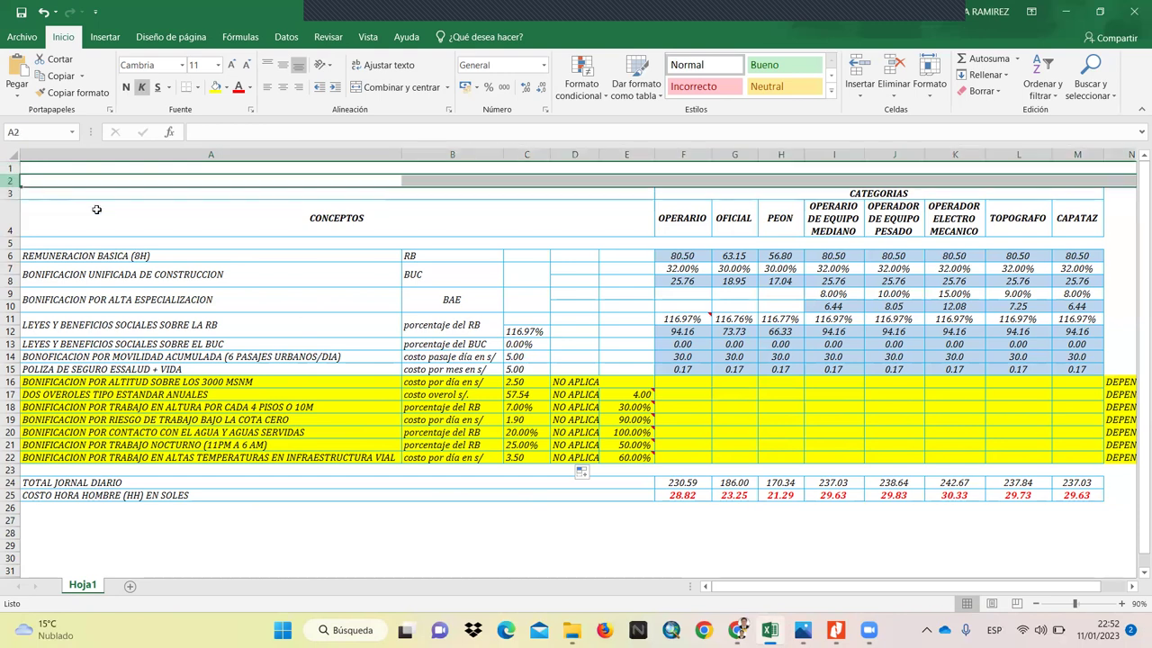
{"action": "left_click", "coordinate": [458, 507]}
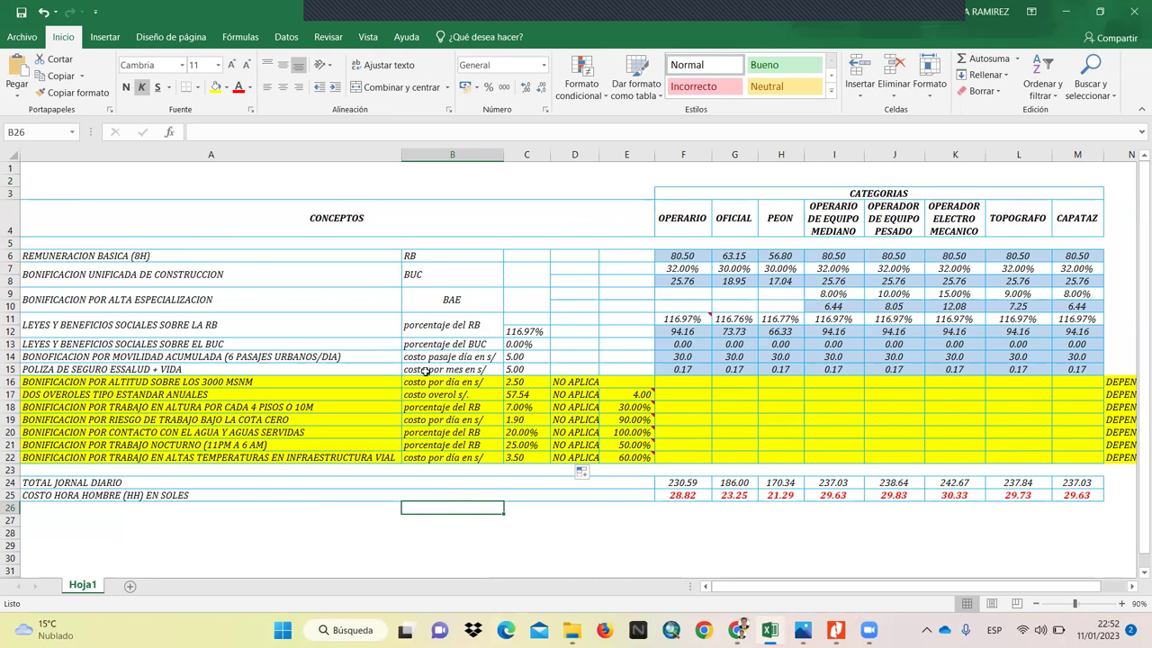
{"action": "left_click", "coordinate": [516, 250]}
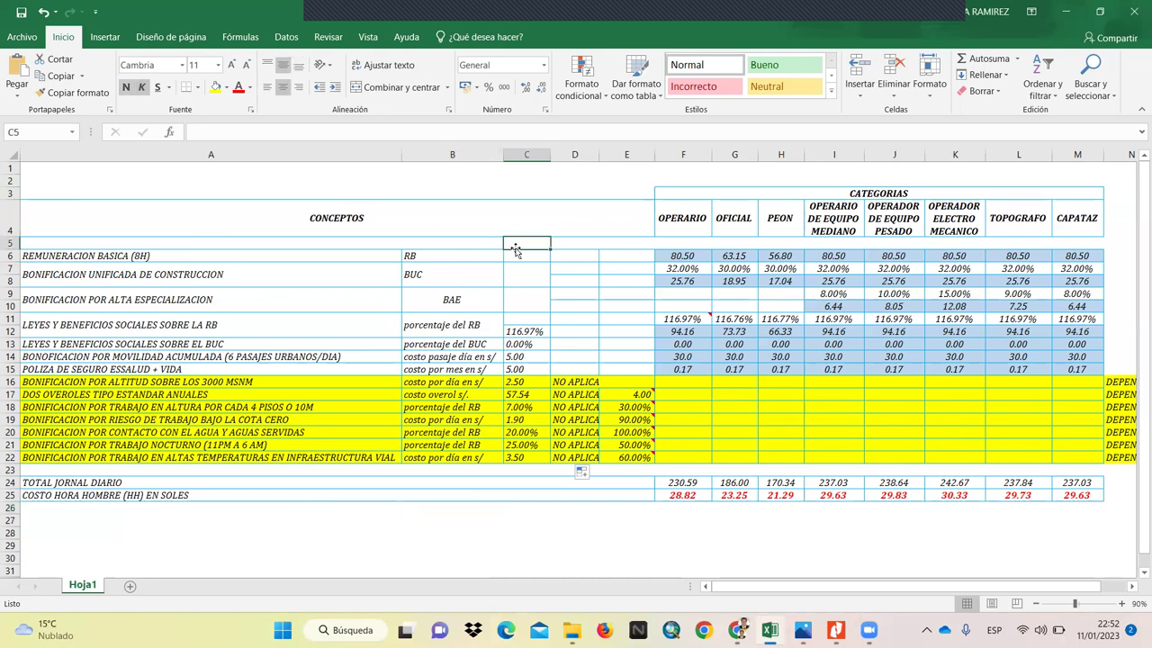